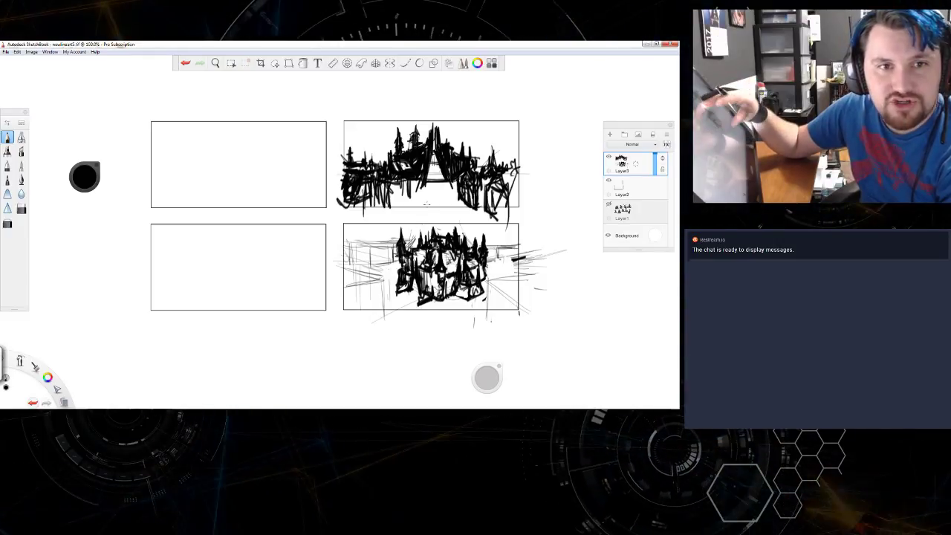
Step: Try grey and red guide ellipses and strokes around the lower-right sketch, then undo them all
{"action": "left_click", "coordinate": [478, 63]}
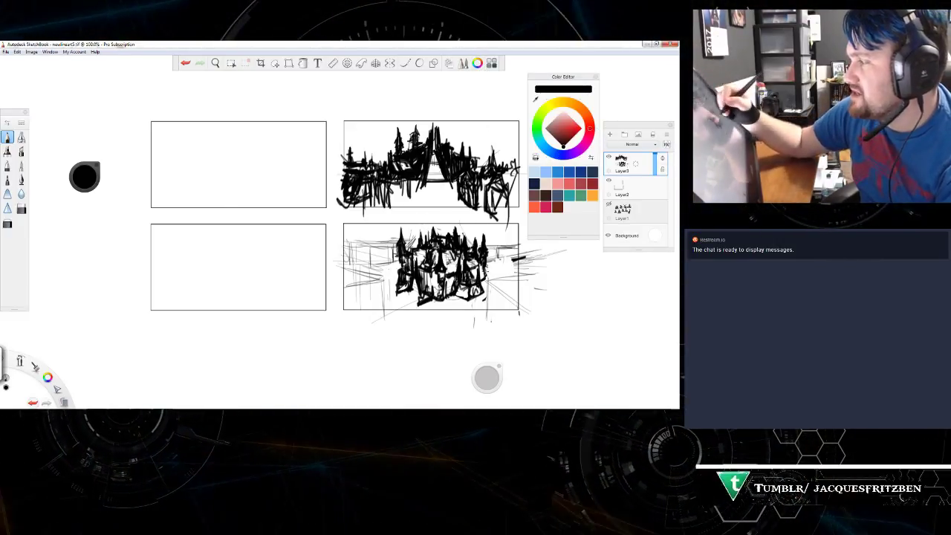
{"action": "left_click_drag", "start_coordinate": [454, 216], "coordinate": [420, 217]}
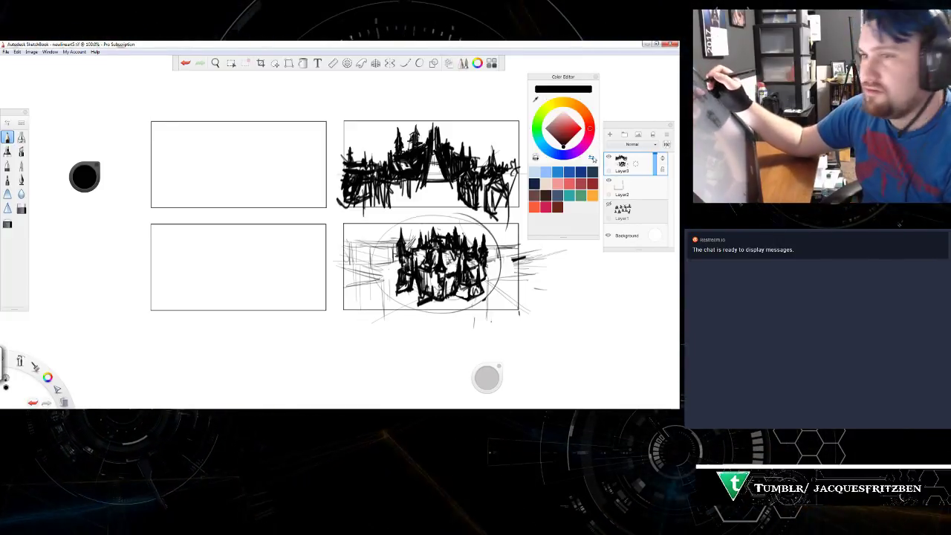
{"action": "key", "text": "ctrl+z"}
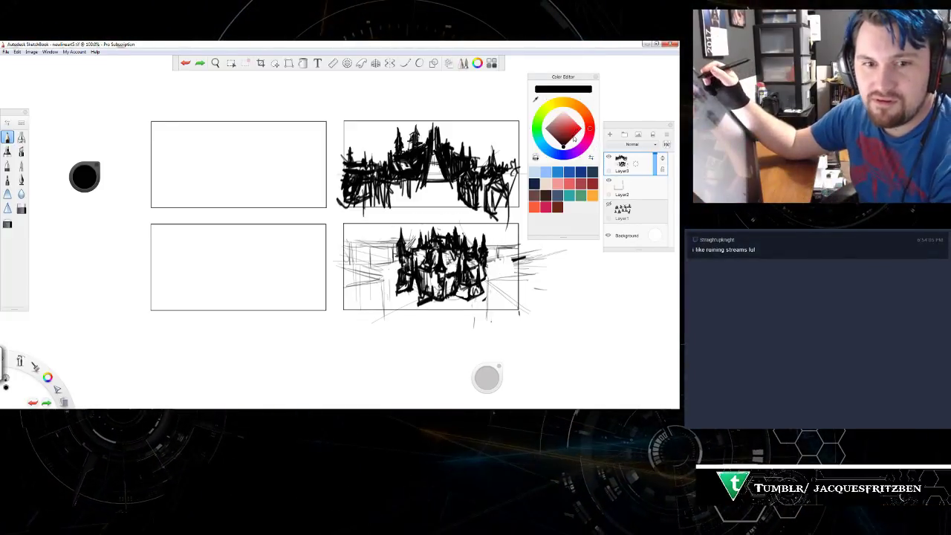
{"action": "left_click", "coordinate": [579, 129]}
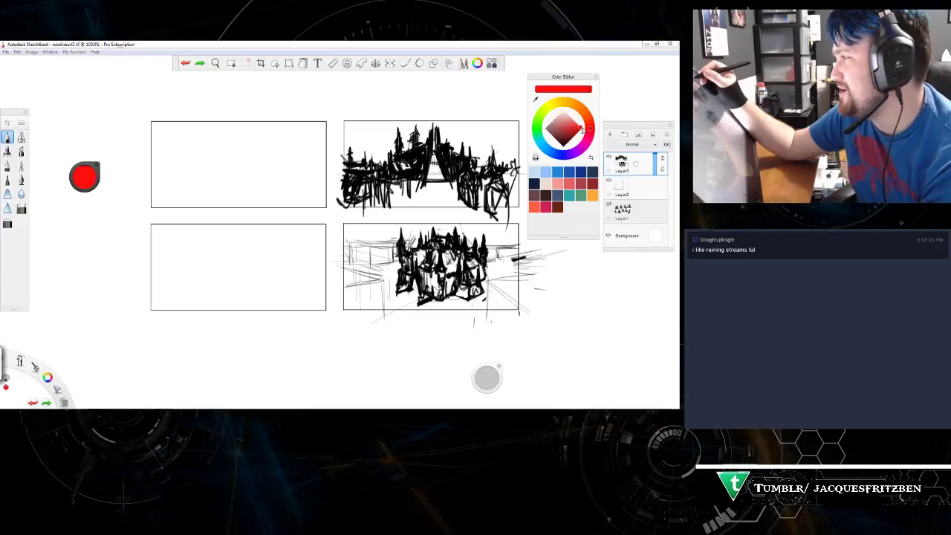
{"action": "mouse_move", "coordinate": [394, 227]}
{"action": "left_mouse_down"}
{"action": "mouse_move", "coordinate": [502, 238]}
{"action": "mouse_move", "coordinate": [446, 216]}
{"action": "left_mouse_up"}
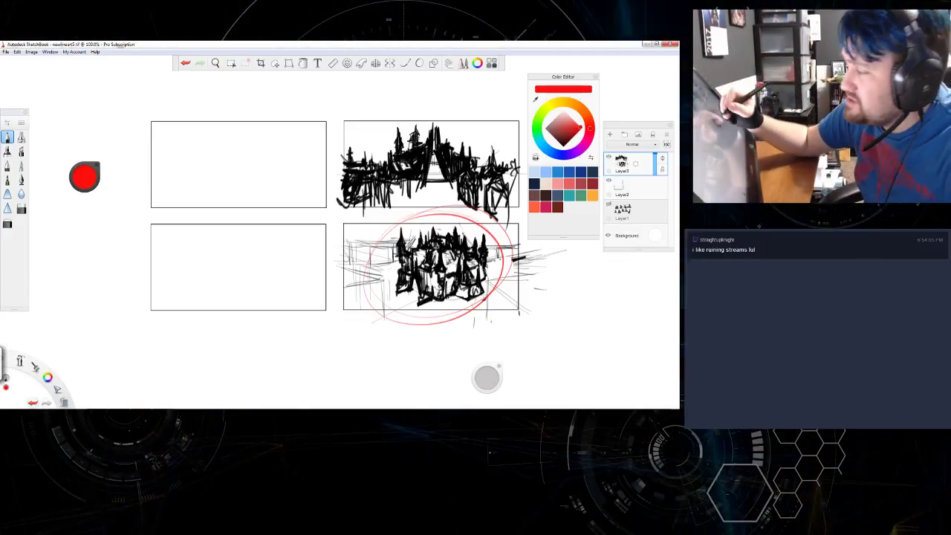
{"action": "left_click_drag", "start_coordinate": [546, 281], "coordinate": [513, 282]}
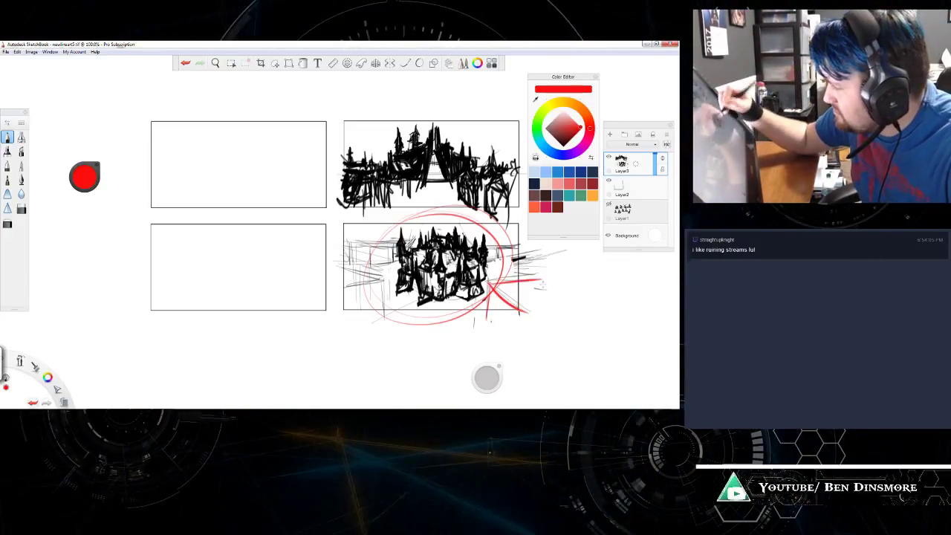
{"action": "mouse_move", "coordinate": [346, 270]}
{"action": "left_mouse_down"}
{"action": "mouse_move", "coordinate": [387, 282]}
{"action": "mouse_move", "coordinate": [383, 322]}
{"action": "left_mouse_up"}
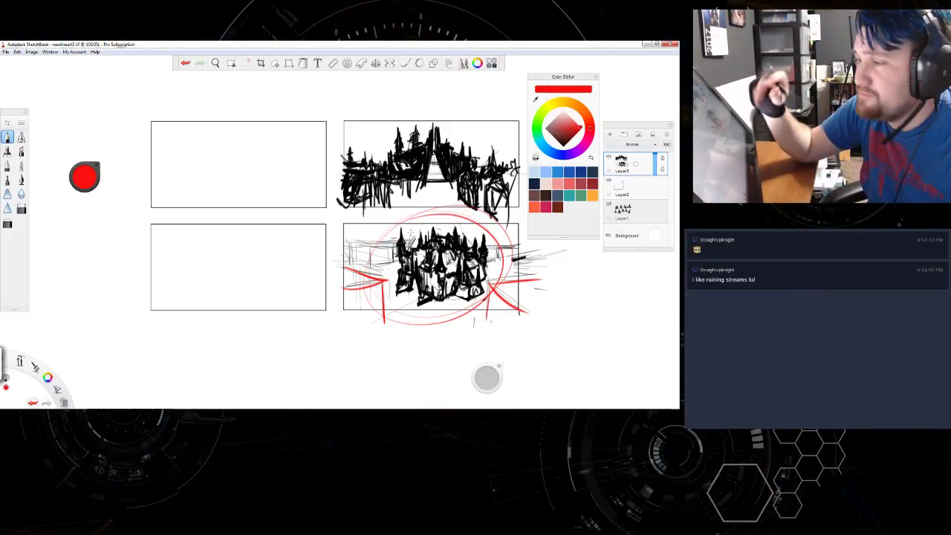
{"action": "key", "text": "ctrl+z"}
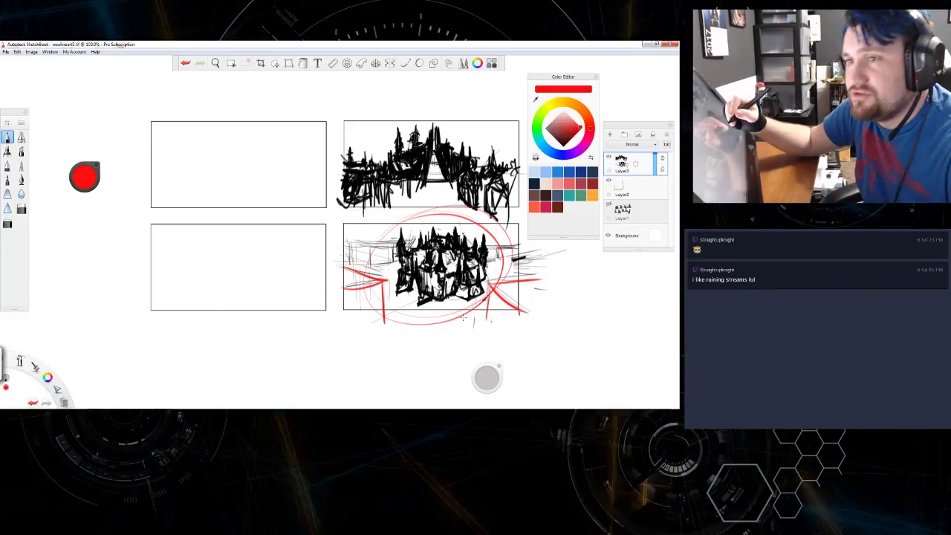
{"action": "key", "text": "ctrl+z"}
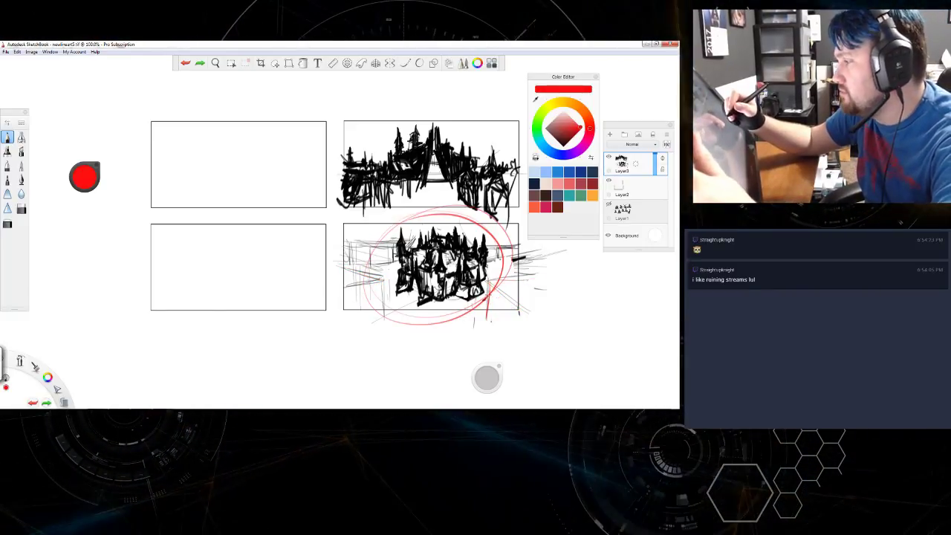
{"action": "key", "text": "ctrl+z"}
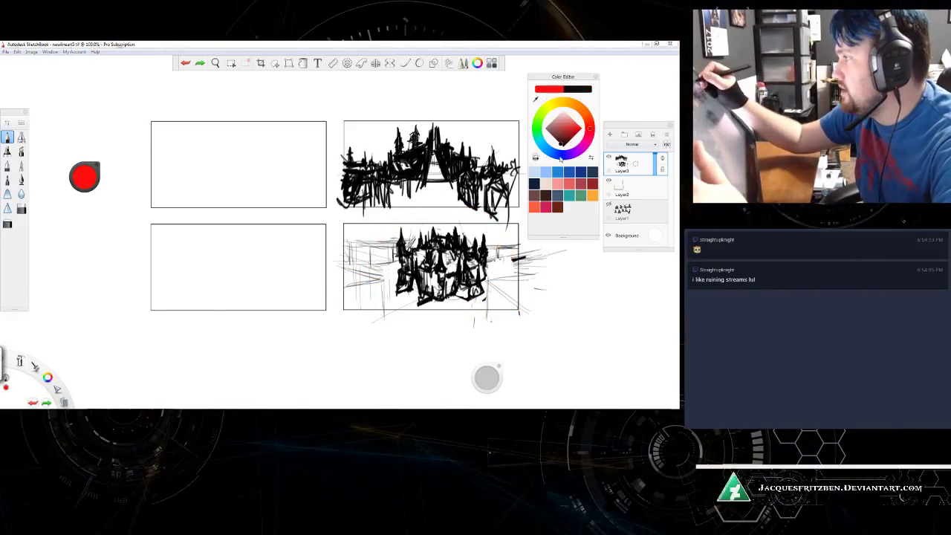
Step: Return to black ink and add building strokes at the lower-right sketch's bottom-right corner
{"action": "left_click", "coordinate": [563, 146]}
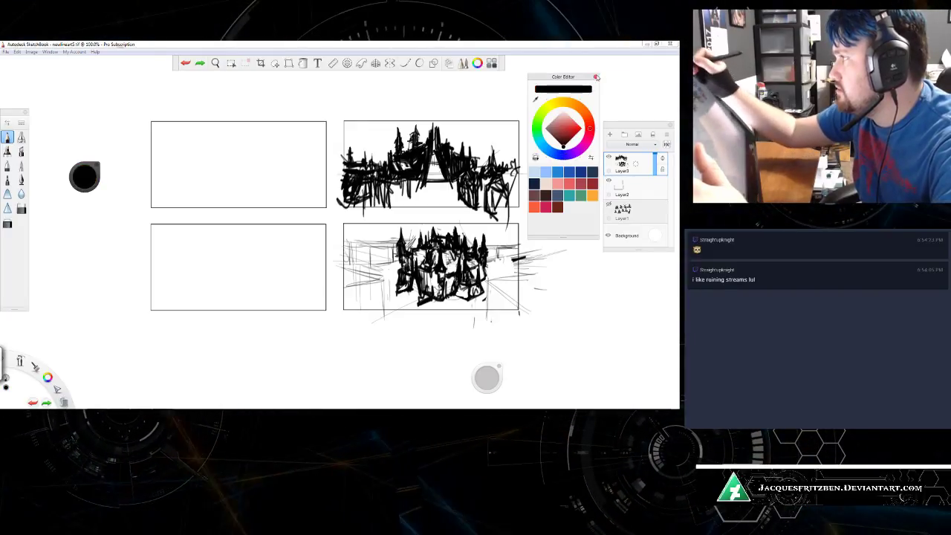
{"action": "key", "text": "ctrl+i"}
{"action": "left_click_drag", "start_coordinate": [490, 301], "coordinate": [488, 308]}
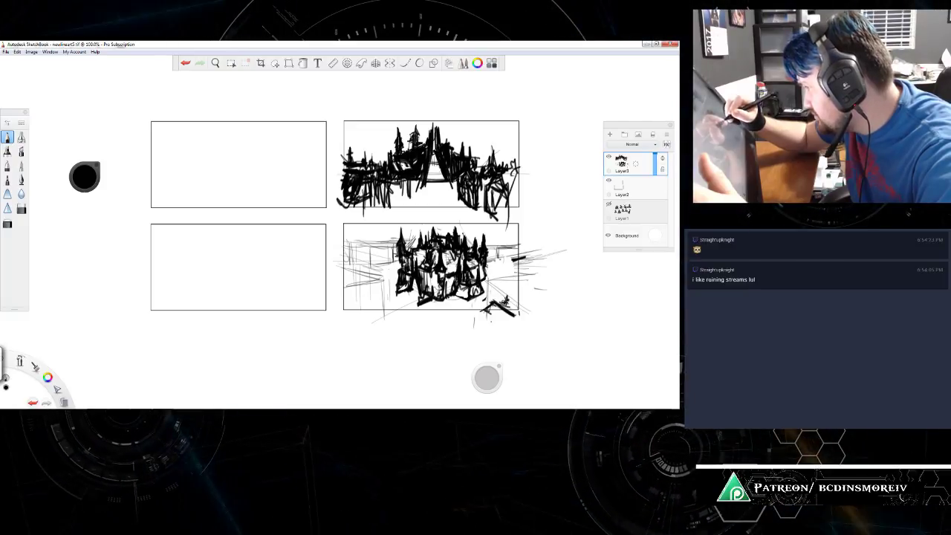
{"action": "left_click_drag", "start_coordinate": [502, 300], "coordinate": [520, 312]}
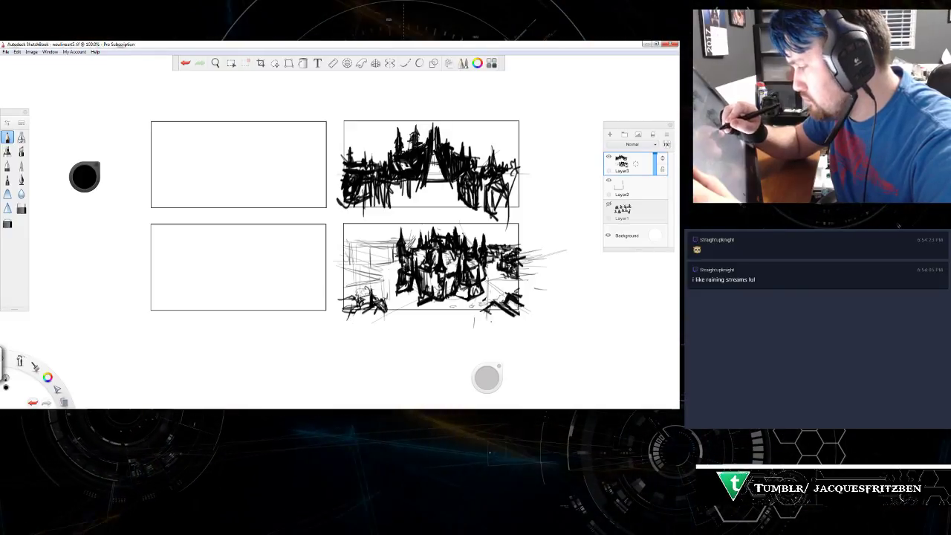
Step: Ink detail along the left edge, a short foreground mark, and the small left-side building
{"action": "left_click_drag", "start_coordinate": [359, 290], "coordinate": [365, 296]}
{"action": "left_click_drag", "start_coordinate": [532, 288], "coordinate": [541, 286]}
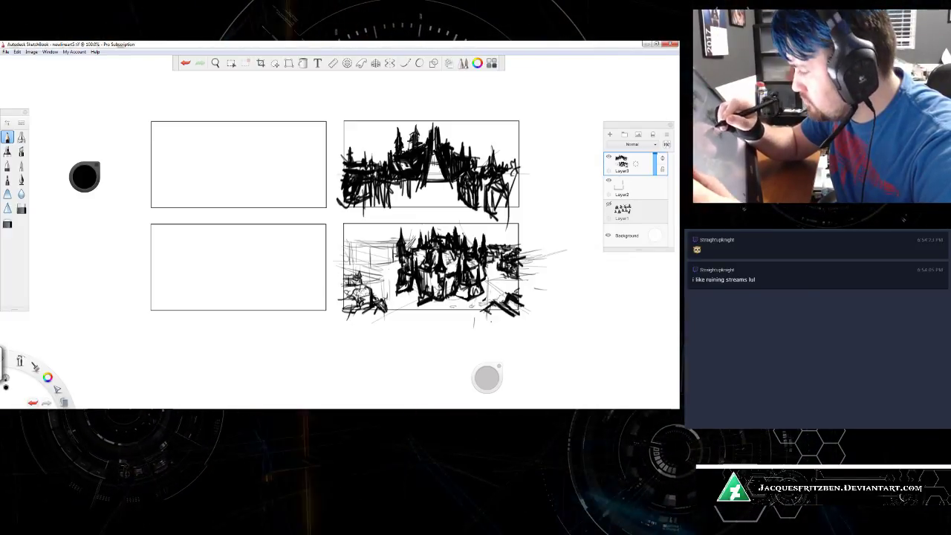
{"action": "left_click_drag", "start_coordinate": [350, 274], "coordinate": [360, 278]}
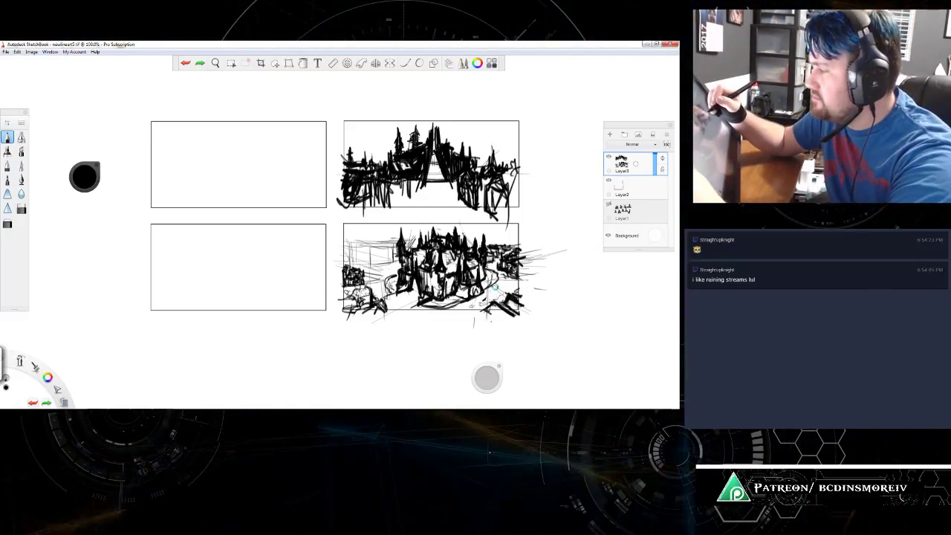
Step: Add a curved stroke to the lower-right sketch and a first mark in the empty lower-left panel
{"action": "left_click_drag", "start_coordinate": [495, 287], "coordinate": [482, 295]}
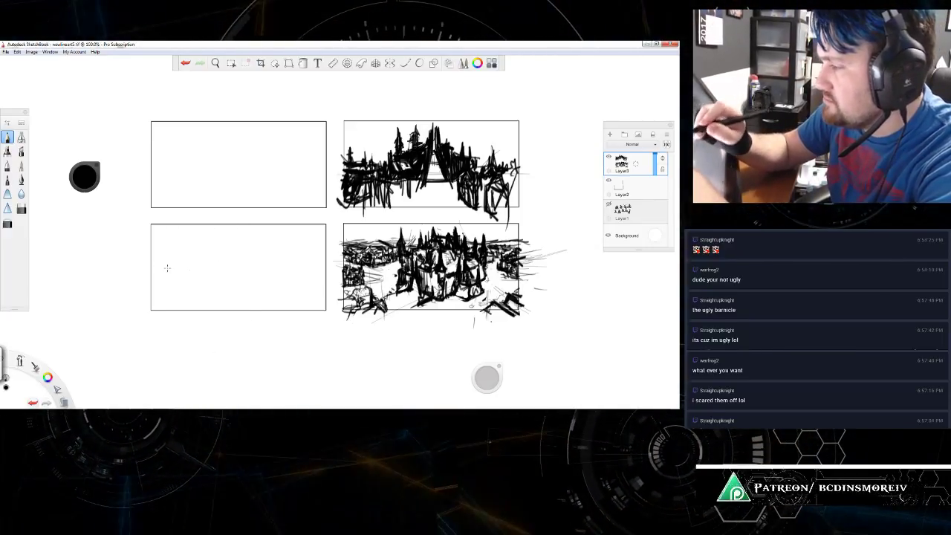
{"action": "left_click_drag", "start_coordinate": [251, 235], "coordinate": [249, 247]}
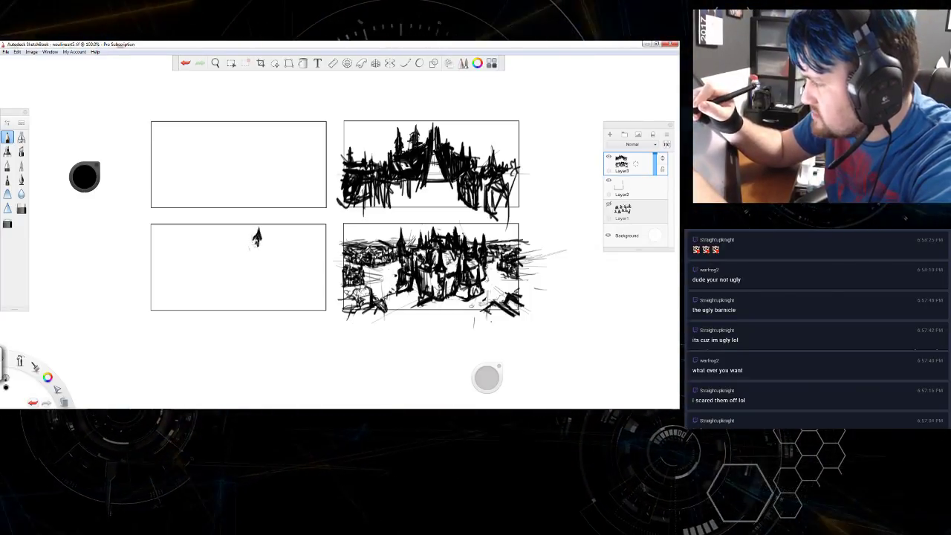
Step: Draw a dark spire in the lower-left panel, lengthen and widen it, and add a faint ground line
{"action": "left_click_drag", "start_coordinate": [257, 234], "coordinate": [257, 250]}
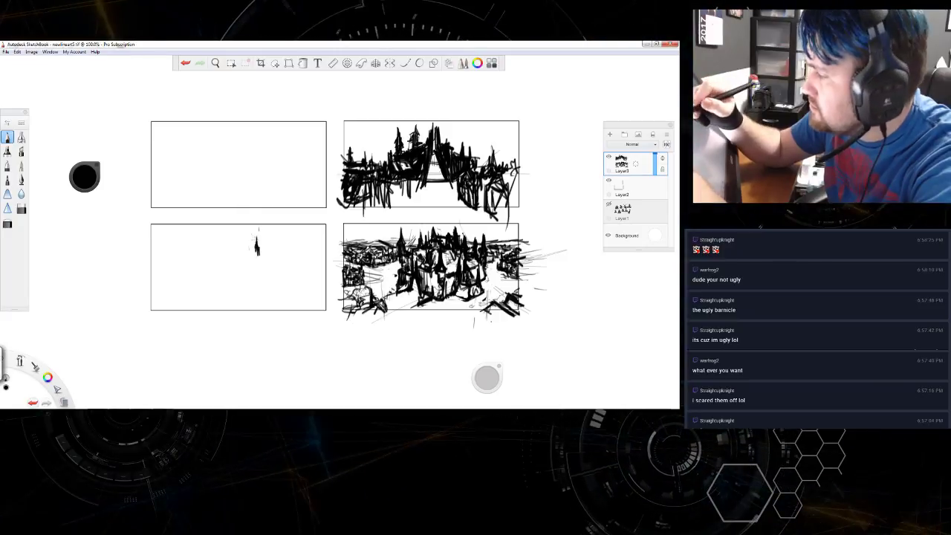
{"action": "left_click_drag", "start_coordinate": [257, 236], "coordinate": [257, 251]}
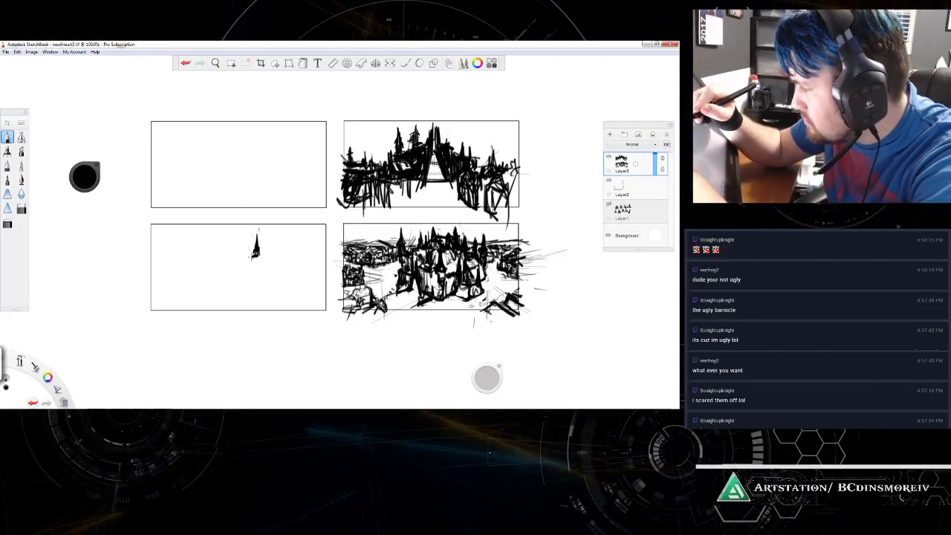
{"action": "left_click_drag", "start_coordinate": [256, 236], "coordinate": [256, 290]}
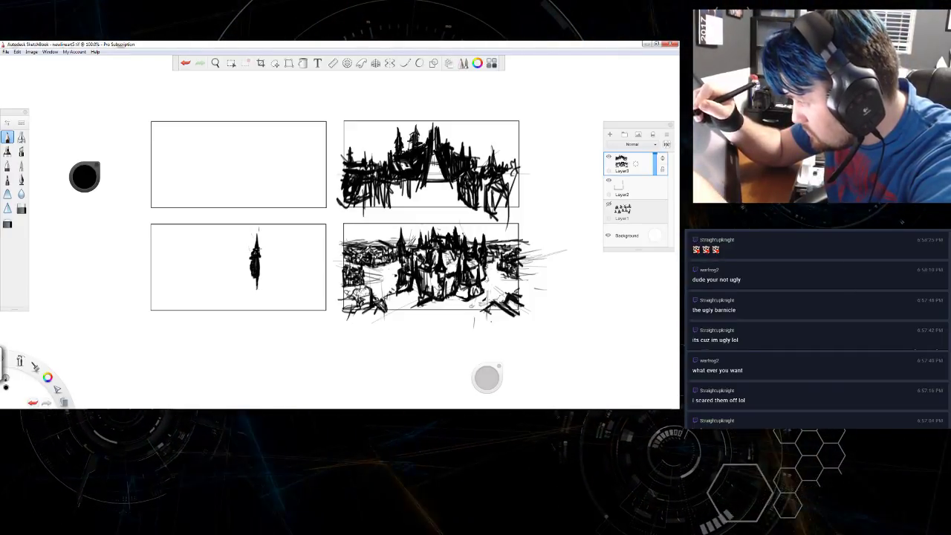
{"action": "left_click_drag", "start_coordinate": [254, 245], "coordinate": [245, 273]}
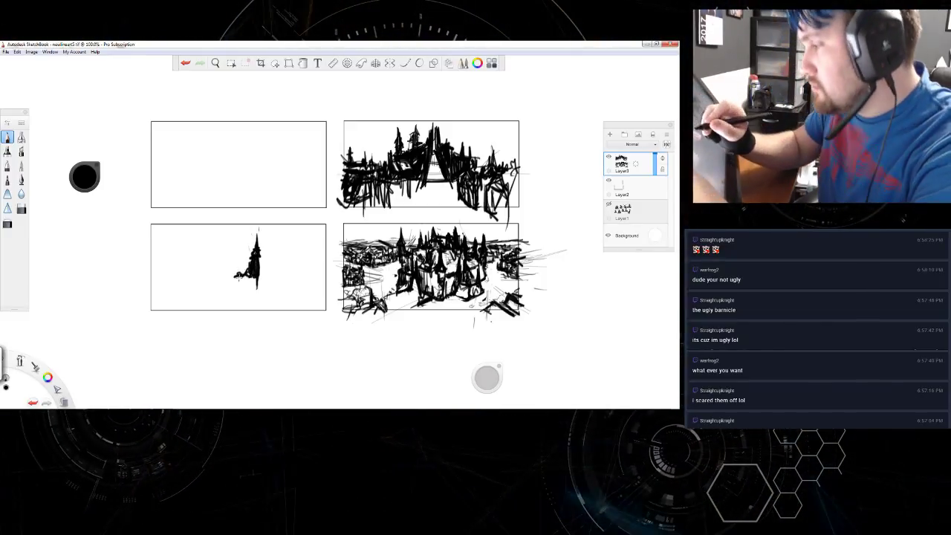
{"action": "left_click_drag", "start_coordinate": [320, 304], "coordinate": [185, 305]}
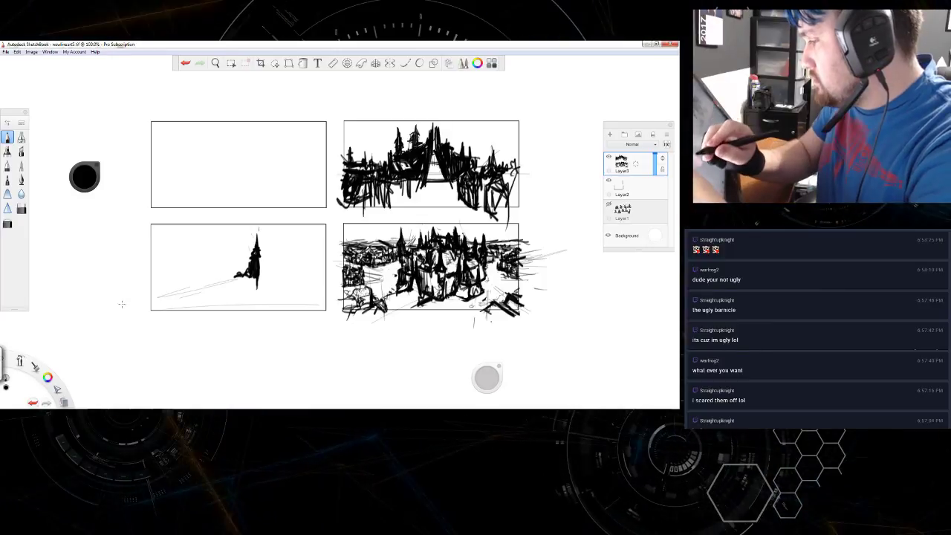
Step: Draw rocky ground around the spire's base, extending right and sloping past the left edge
{"action": "mouse_move", "coordinate": [244, 280]}
{"action": "left_mouse_down"}
{"action": "mouse_move", "coordinate": [252, 283]}
{"action": "mouse_move", "coordinate": [254, 311]}
{"action": "mouse_move", "coordinate": [265, 312]}
{"action": "left_mouse_up"}
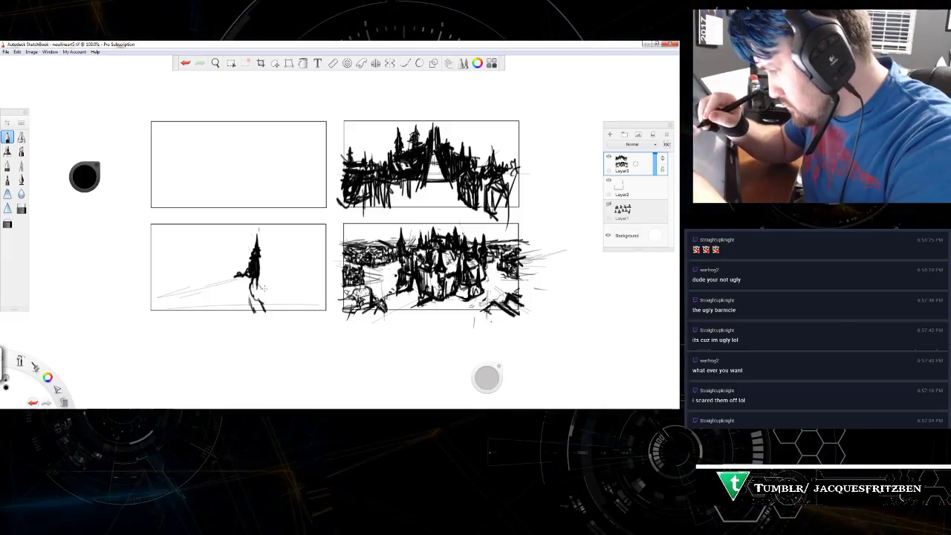
{"action": "left_click_drag", "start_coordinate": [260, 280], "coordinate": [265, 284]}
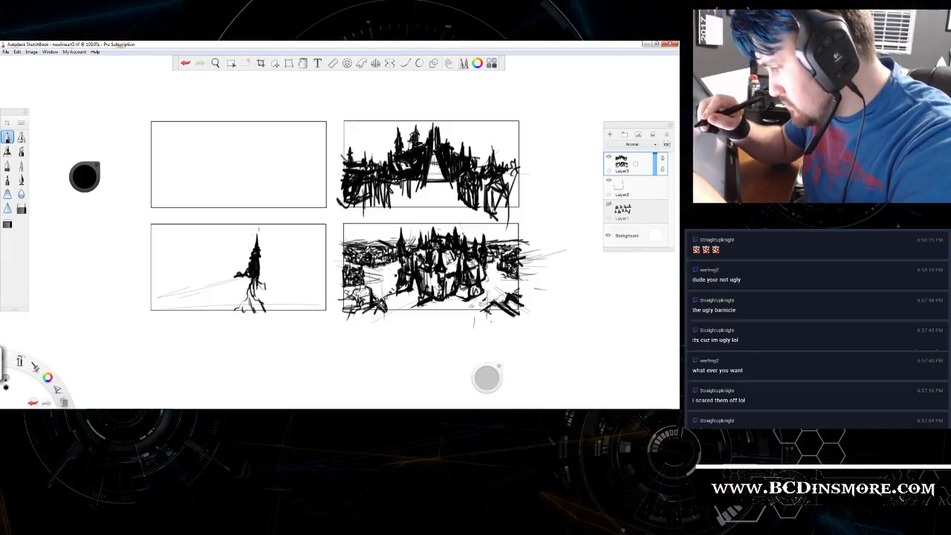
{"action": "left_click_drag", "start_coordinate": [266, 284], "coordinate": [284, 303]}
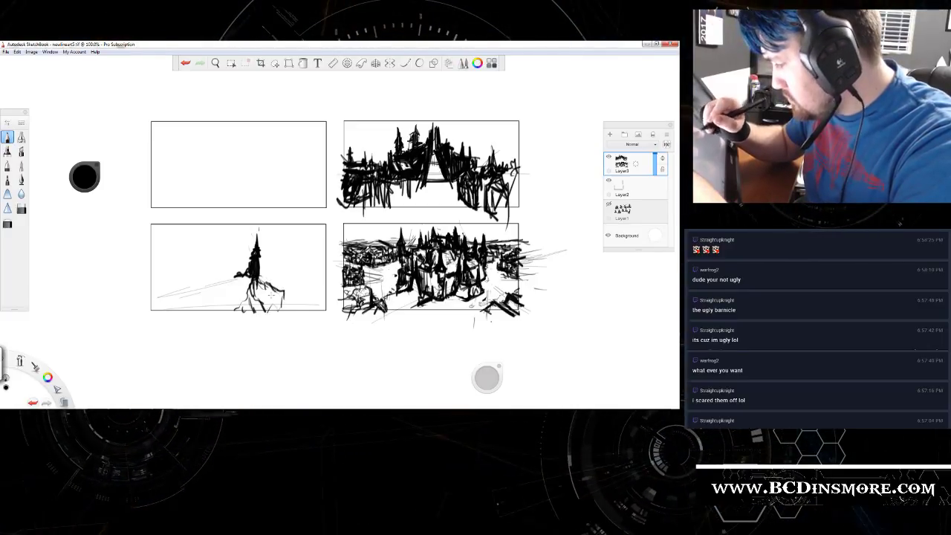
{"action": "left_click_drag", "start_coordinate": [284, 294], "coordinate": [312, 306]}
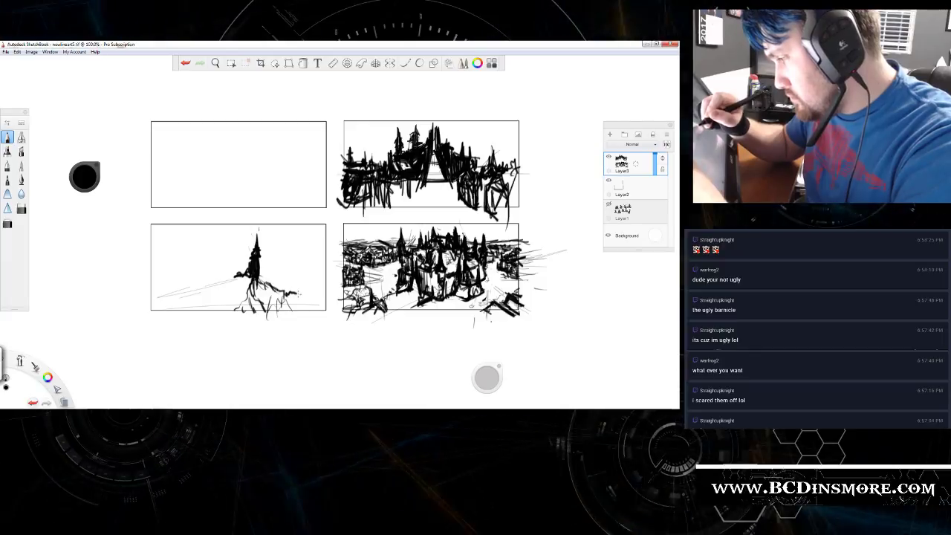
{"action": "left_click_drag", "start_coordinate": [245, 273], "coordinate": [225, 281]}
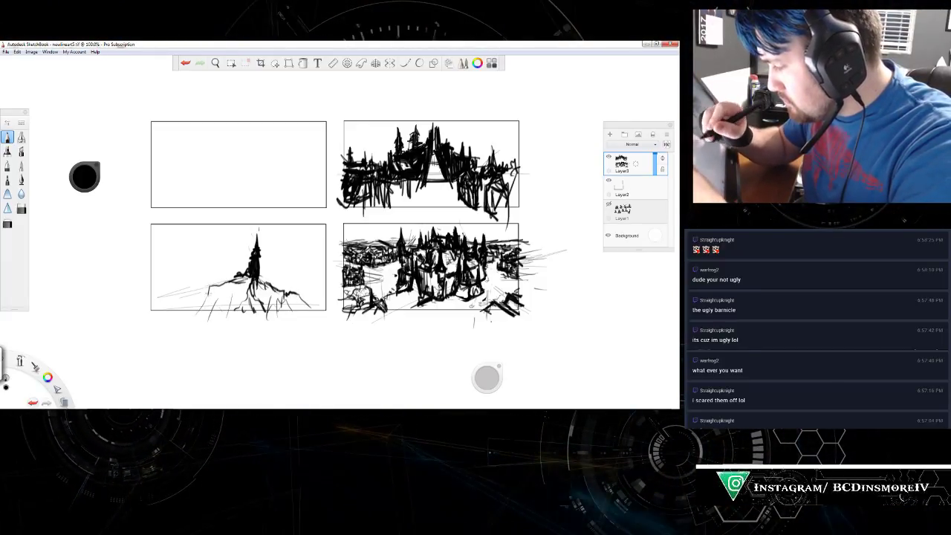
{"action": "left_click_drag", "start_coordinate": [223, 283], "coordinate": [142, 310]}
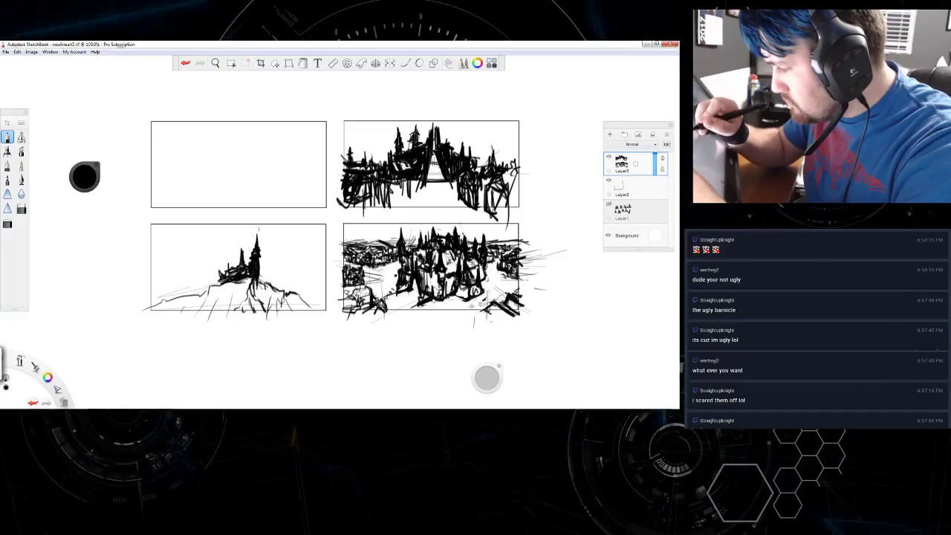
Step: Add a smaller tower left of the spire, darken the castle base, and add faint ground strokes
{"action": "left_click_drag", "start_coordinate": [221, 252], "coordinate": [222, 272]}
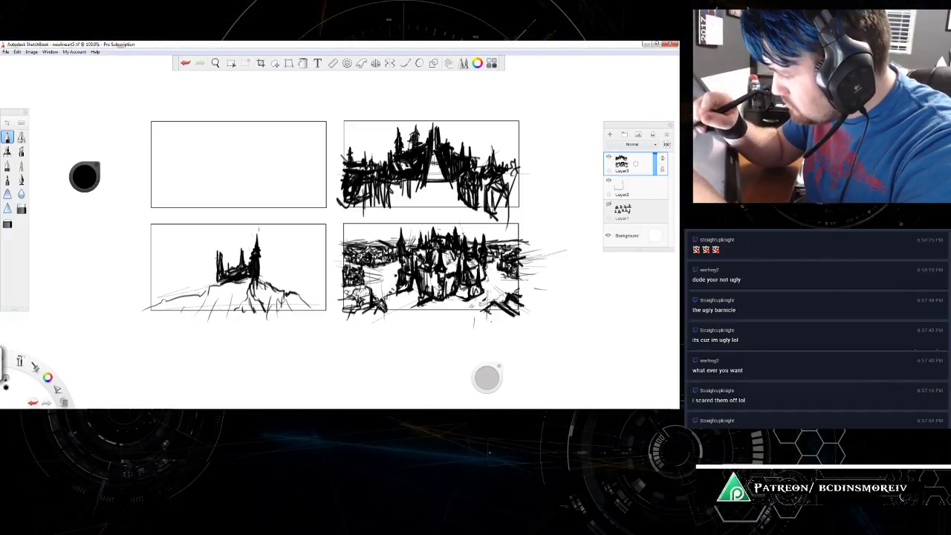
{"action": "left_click_drag", "start_coordinate": [215, 264], "coordinate": [219, 283]}
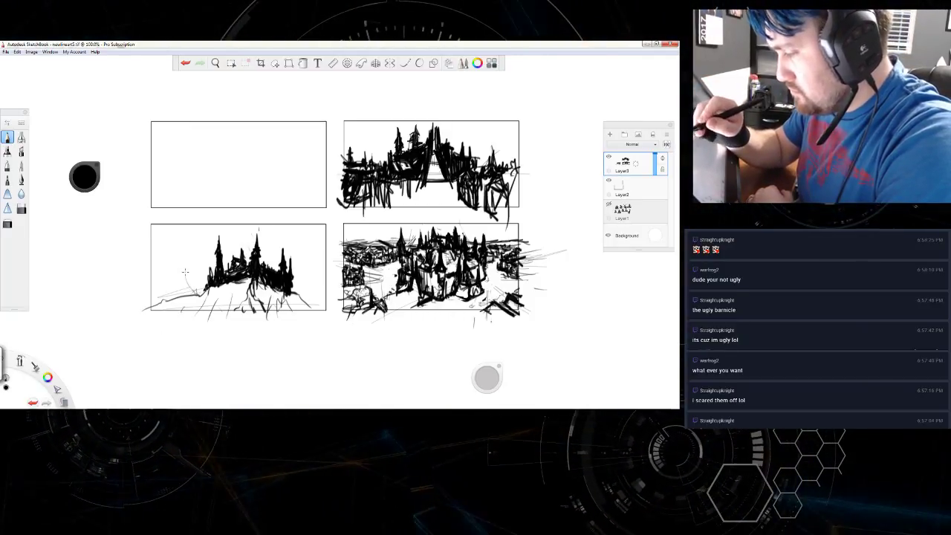
{"action": "left_click_drag", "start_coordinate": [189, 291], "coordinate": [195, 281]}
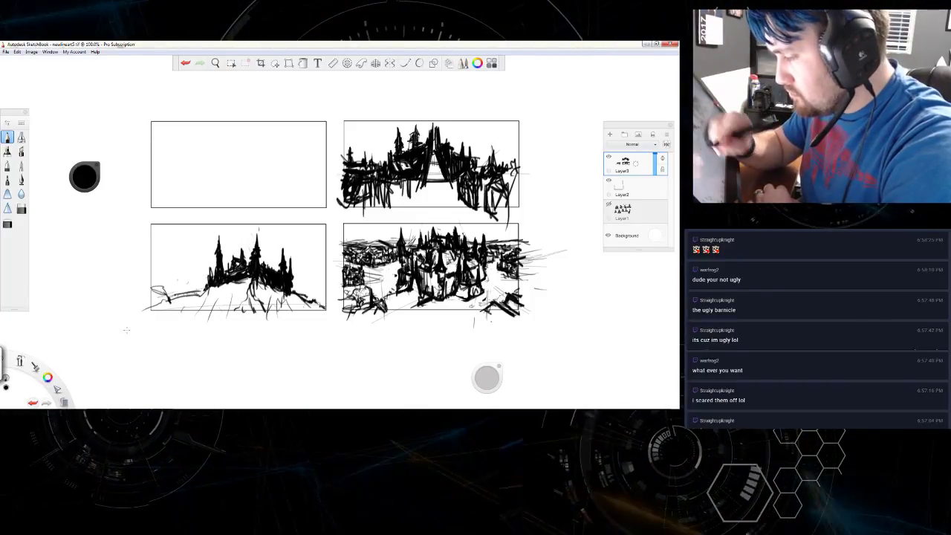
Step: Hatch dark shading into the lower-left corner of the bottom-left panel
{"action": "left_click_drag", "start_coordinate": [160, 287], "coordinate": [190, 315]}
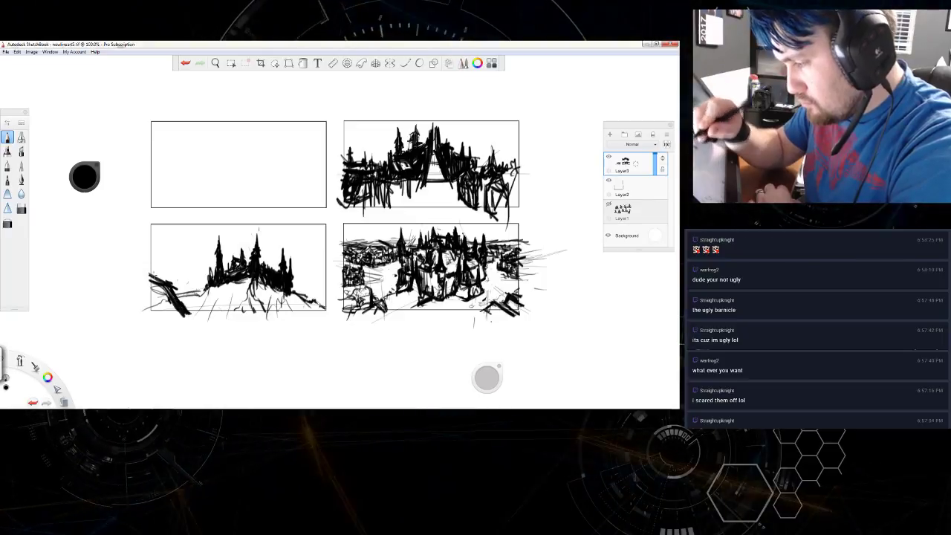
{"action": "left_click_drag", "start_coordinate": [157, 291], "coordinate": [165, 305]}
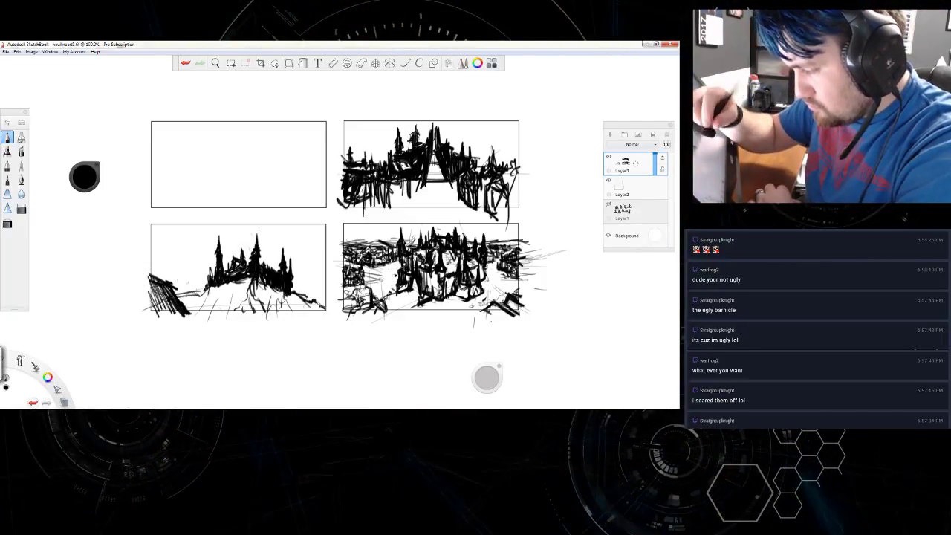
{"action": "left_click_drag", "start_coordinate": [148, 283], "coordinate": [186, 312]}
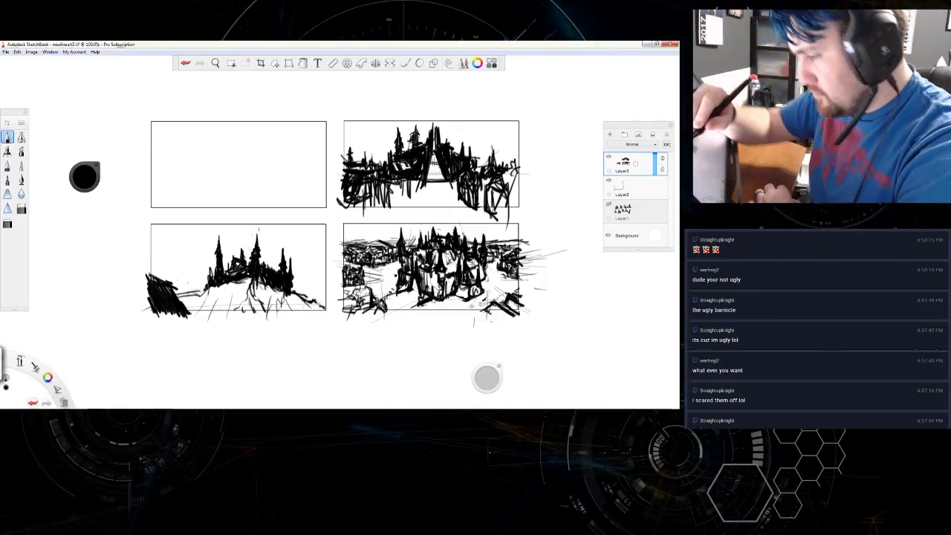
Step: Build a tall narrow spire at the panel's left edge and top it with a cross
{"action": "left_click_drag", "start_coordinate": [169, 249], "coordinate": [170, 282]}
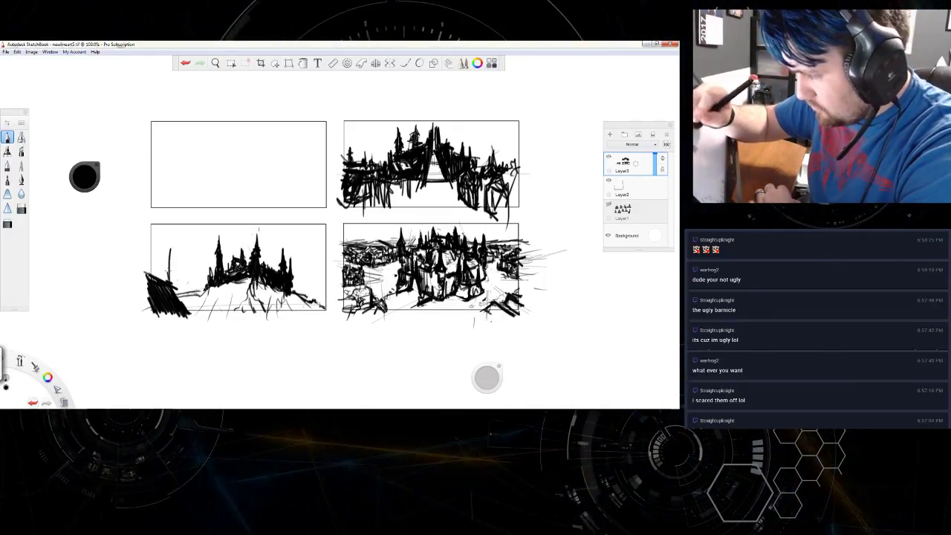
{"action": "left_click_drag", "start_coordinate": [165, 246], "coordinate": [165, 283]}
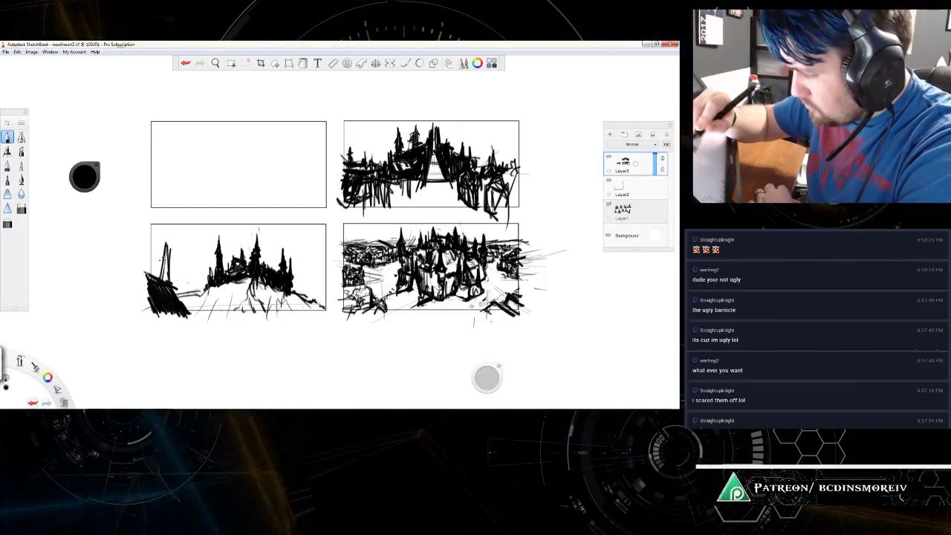
{"action": "left_click_drag", "start_coordinate": [167, 237], "coordinate": [163, 281]}
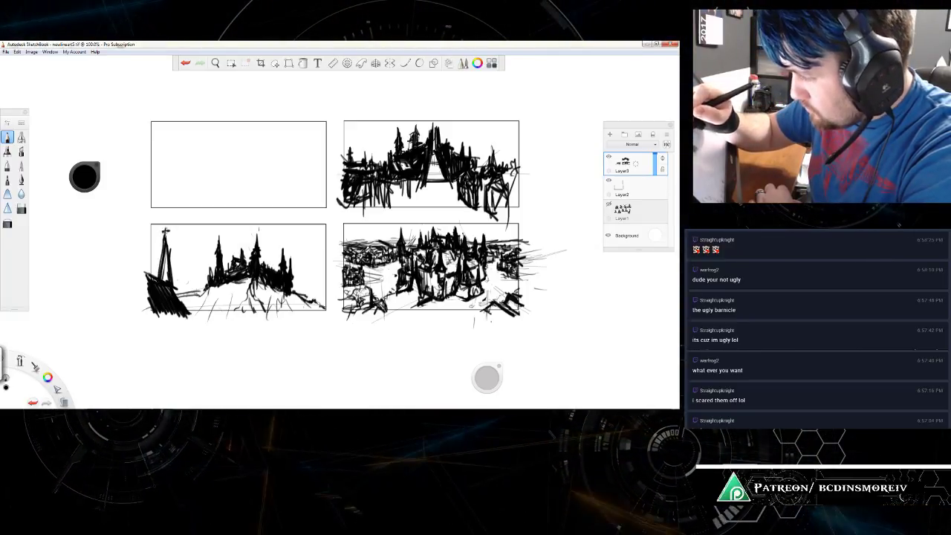
{"action": "left_click_drag", "start_coordinate": [165, 228], "coordinate": [165, 237]}
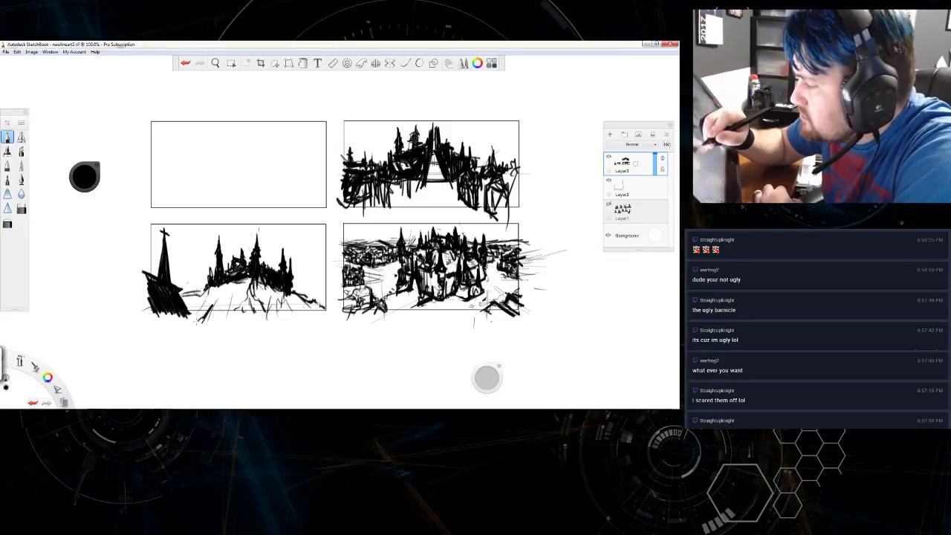
Step: Draw jagged mountain shapes along the bottom and heavy dark hatching down the right edge
{"action": "left_click_drag", "start_coordinate": [197, 319], "coordinate": [232, 299]}
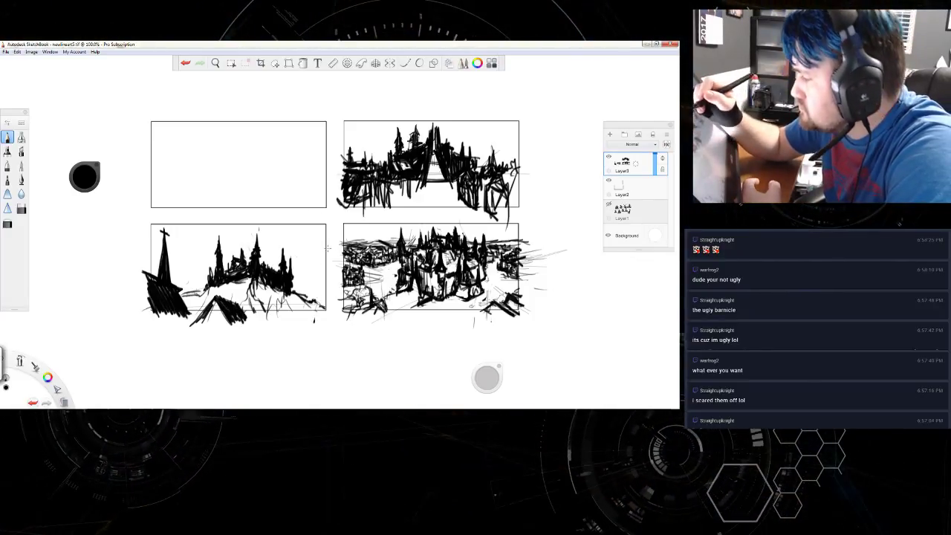
{"action": "left_click_drag", "start_coordinate": [329, 231], "coordinate": [318, 254]}
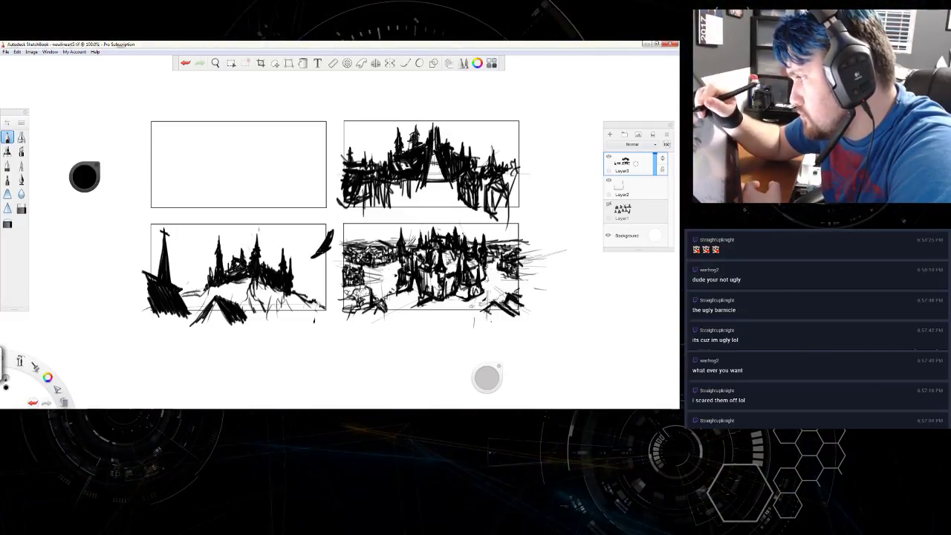
{"action": "left_click_drag", "start_coordinate": [332, 232], "coordinate": [324, 269]}
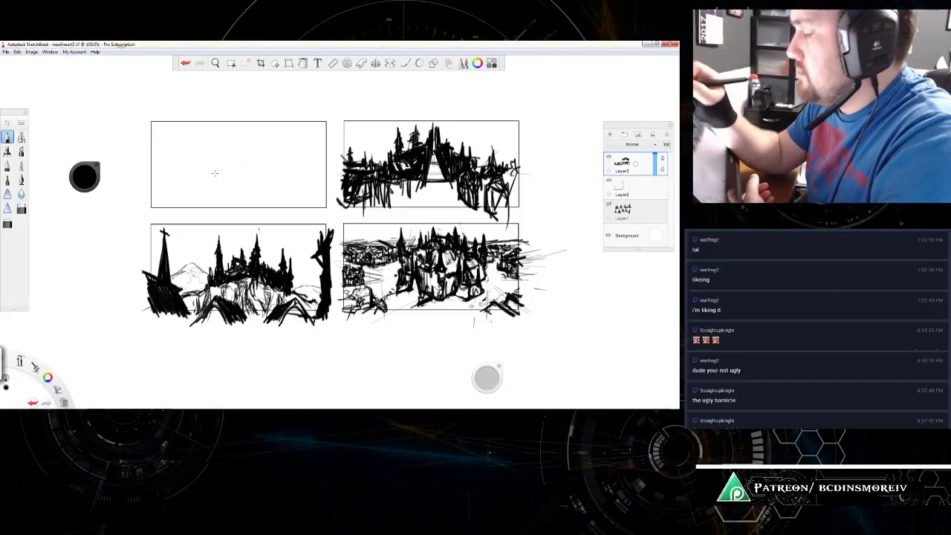
Step: Sketch a light perspective box with base, top and lower-right edges in the top-left panel
{"action": "left_click_drag", "start_coordinate": [258, 162], "coordinate": [214, 183]}
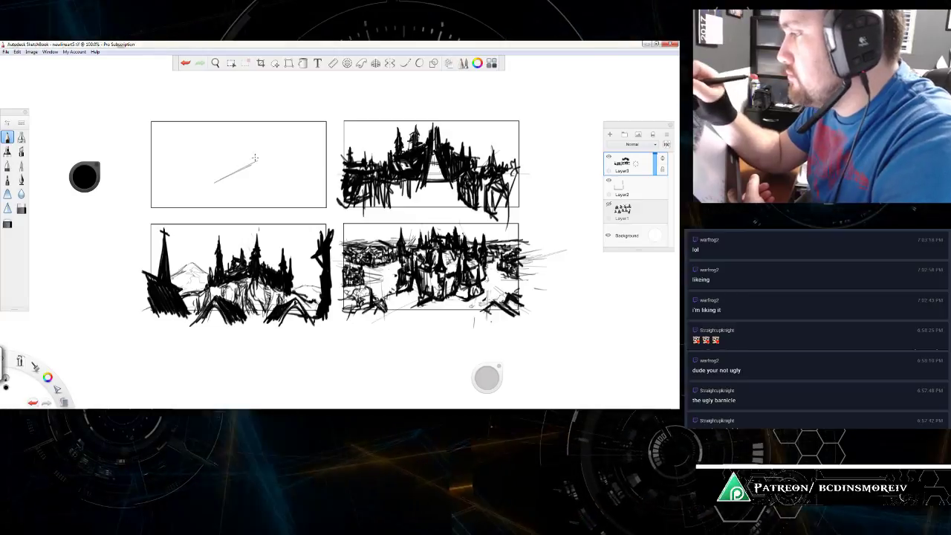
{"action": "mouse_move", "coordinate": [255, 144]}
{"action": "left_mouse_down"}
{"action": "mouse_move", "coordinate": [255, 170]}
{"action": "mouse_move", "coordinate": [213, 187]}
{"action": "left_mouse_up"}
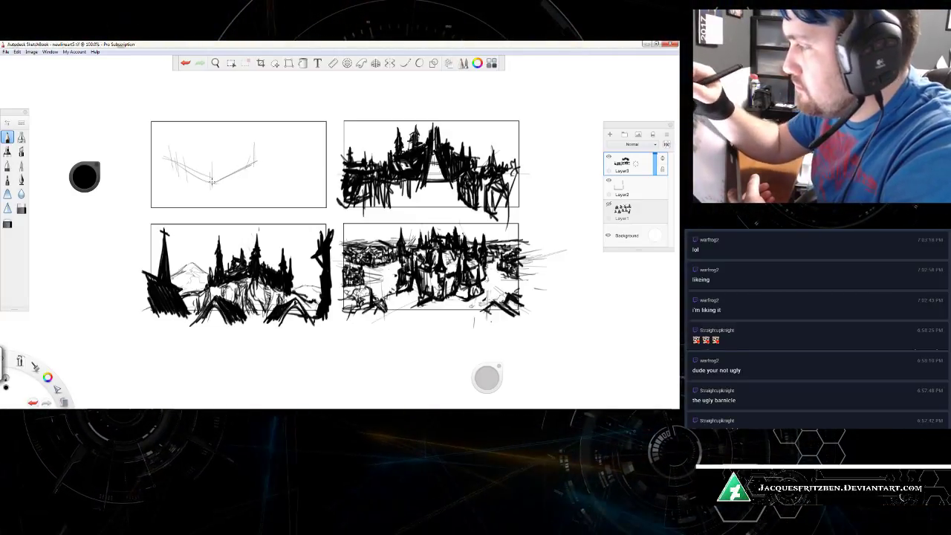
{"action": "mouse_move", "coordinate": [167, 142]}
{"action": "left_mouse_down"}
{"action": "mouse_move", "coordinate": [223, 160]}
{"action": "mouse_move", "coordinate": [249, 152]}
{"action": "left_mouse_up"}
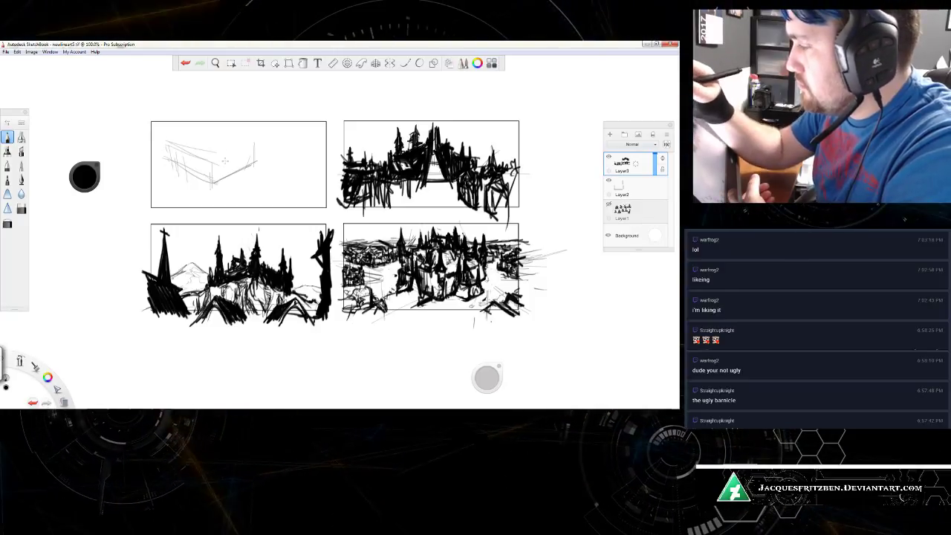
{"action": "left_click_drag", "start_coordinate": [210, 127], "coordinate": [259, 147]}
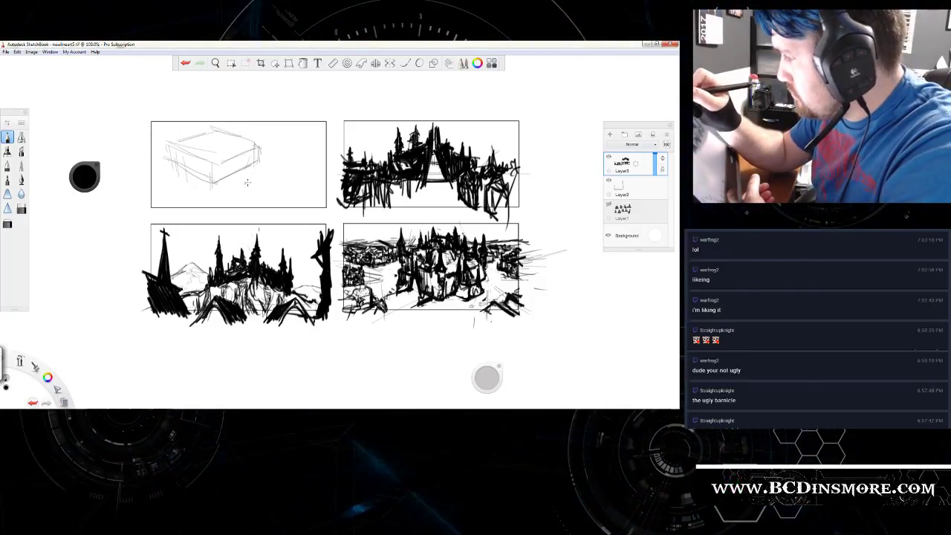
{"action": "mouse_move", "coordinate": [240, 183]}
{"action": "left_mouse_down"}
{"action": "mouse_move", "coordinate": [267, 168]}
{"action": "mouse_move", "coordinate": [264, 153]}
{"action": "mouse_move", "coordinate": [291, 194]}
{"action": "mouse_move", "coordinate": [323, 206]}
{"action": "left_mouse_up"}
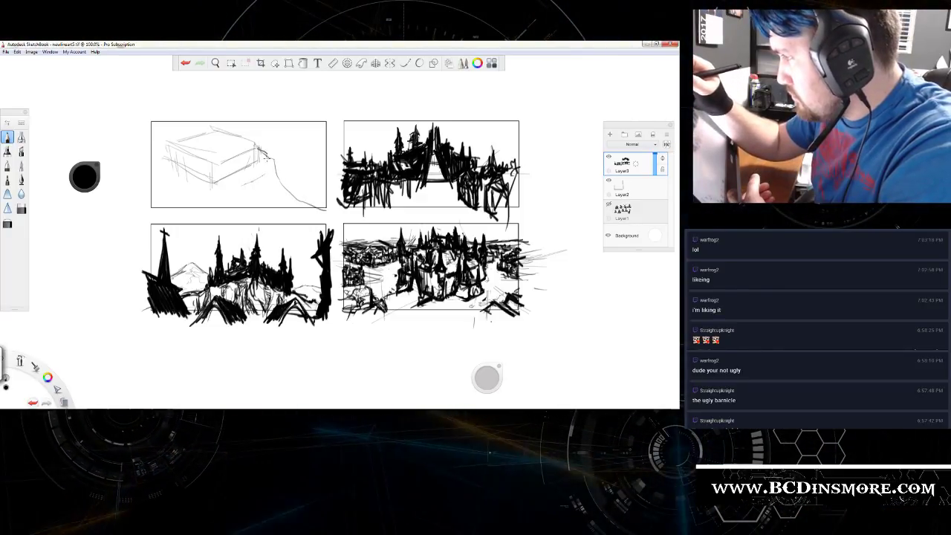
Step: Ink a bold curve to the bottom-right corner, a top-left edge curve, and two small spires
{"action": "left_click_drag", "start_coordinate": [260, 150], "coordinate": [327, 214]}
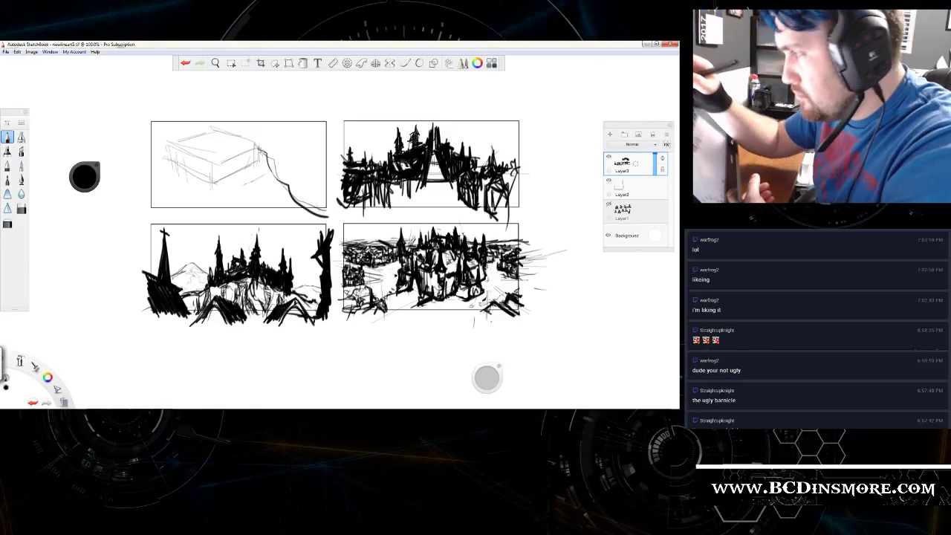
{"action": "left_click_drag", "start_coordinate": [203, 136], "coordinate": [159, 116]}
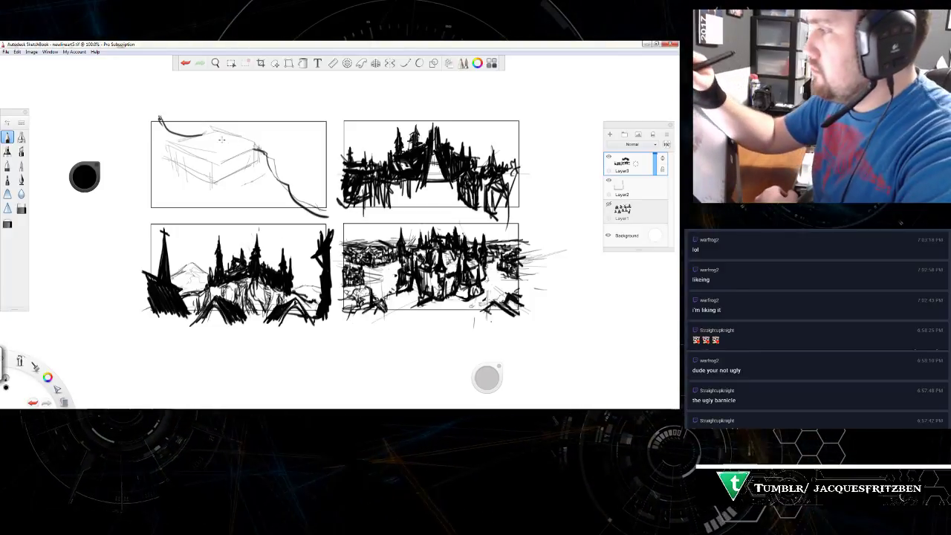
{"action": "left_click_drag", "start_coordinate": [255, 136], "coordinate": [256, 155]}
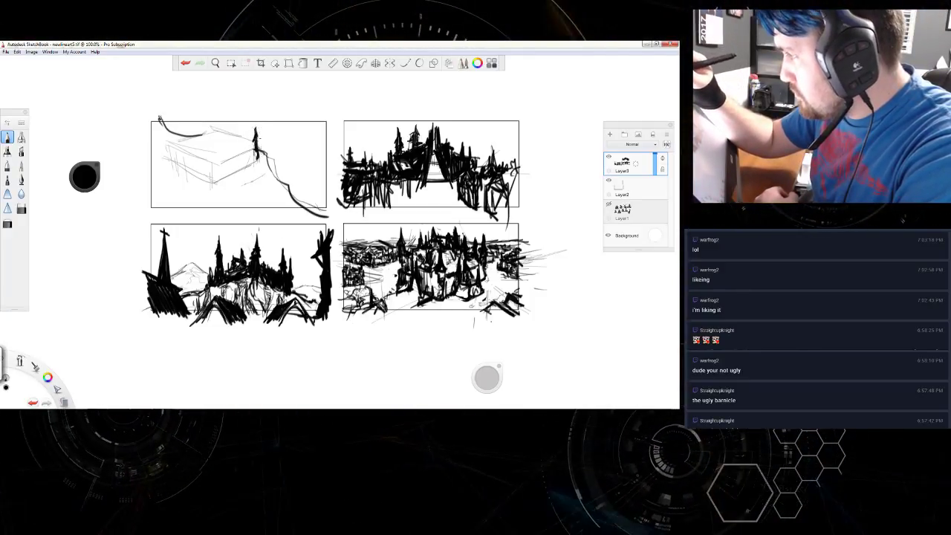
{"action": "mouse_move", "coordinate": [250, 130]}
{"action": "left_mouse_down"}
{"action": "mouse_move", "coordinate": [251, 153]}
{"action": "mouse_move", "coordinate": [215, 132]}
{"action": "left_mouse_up"}
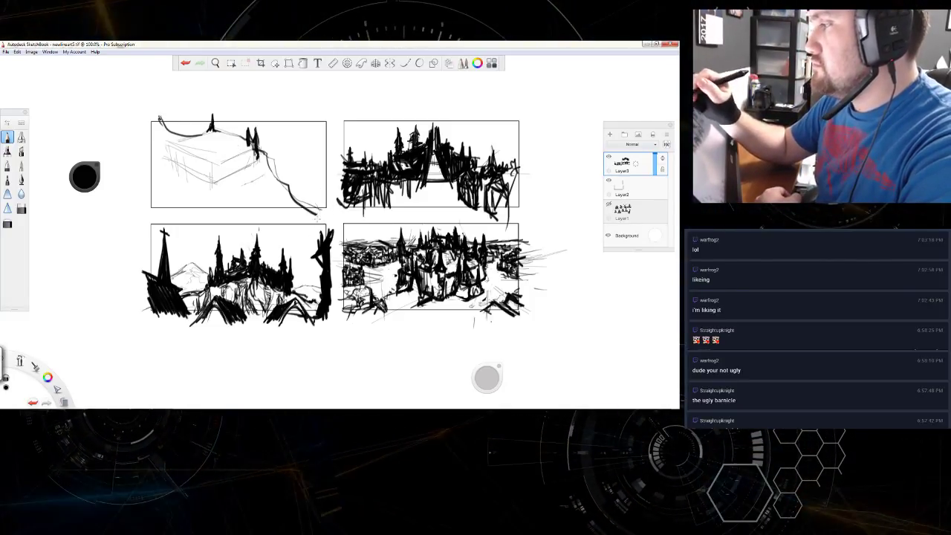
Step: Undo the last stroke, lasso-select the top-left sketch, and move it down and to the left
{"action": "key", "text": "ctrl+z"}
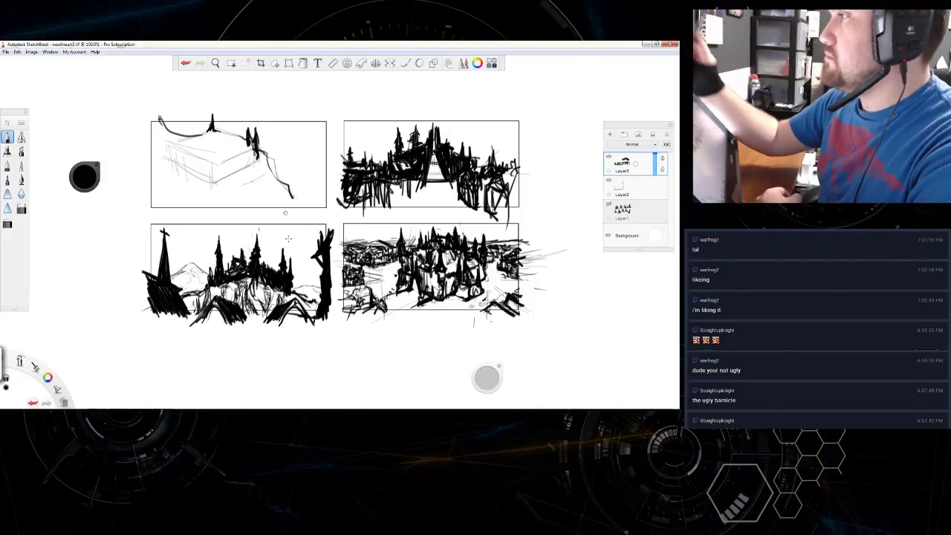
{"action": "left_click", "coordinate": [274, 63]}
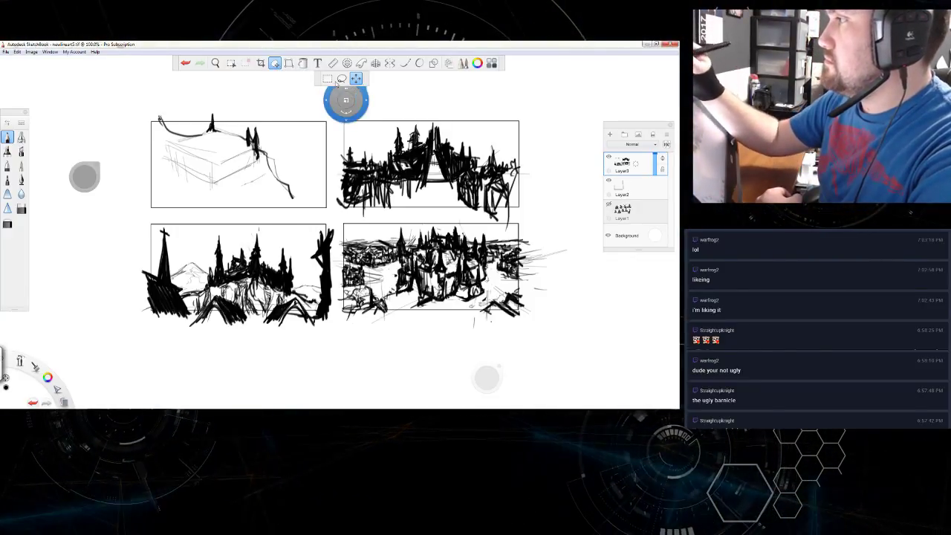
{"action": "left_click", "coordinate": [342, 78]}
{"action": "mouse_move", "coordinate": [272, 108]}
{"action": "left_mouse_down"}
{"action": "mouse_move", "coordinate": [159, 99]}
{"action": "mouse_move", "coordinate": [206, 216]}
{"action": "left_mouse_up"}
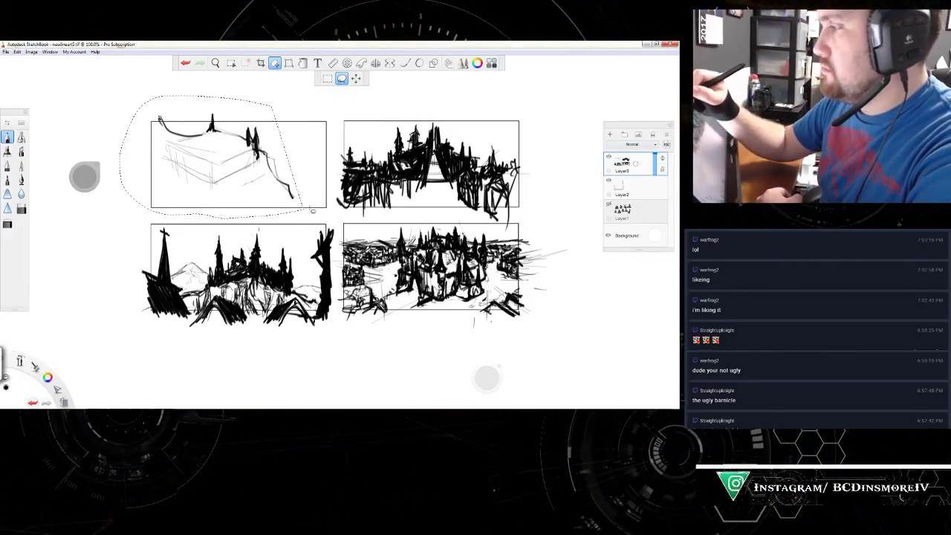
{"action": "left_click", "coordinate": [356, 78]}
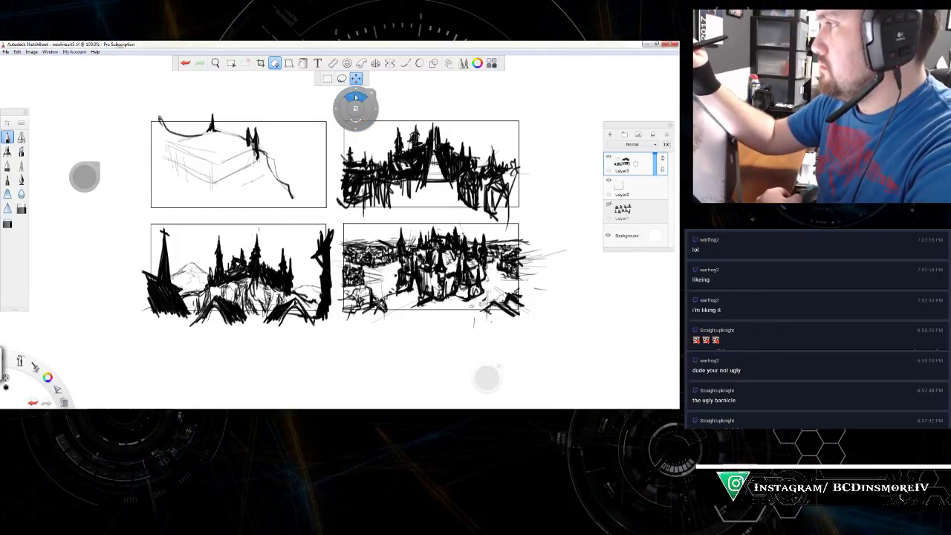
{"action": "left_click", "coordinate": [341, 78]}
{"action": "mouse_move", "coordinate": [275, 104]}
{"action": "left_mouse_down"}
{"action": "mouse_move", "coordinate": [201, 101]}
{"action": "mouse_move", "coordinate": [172, 215]}
{"action": "left_mouse_up"}
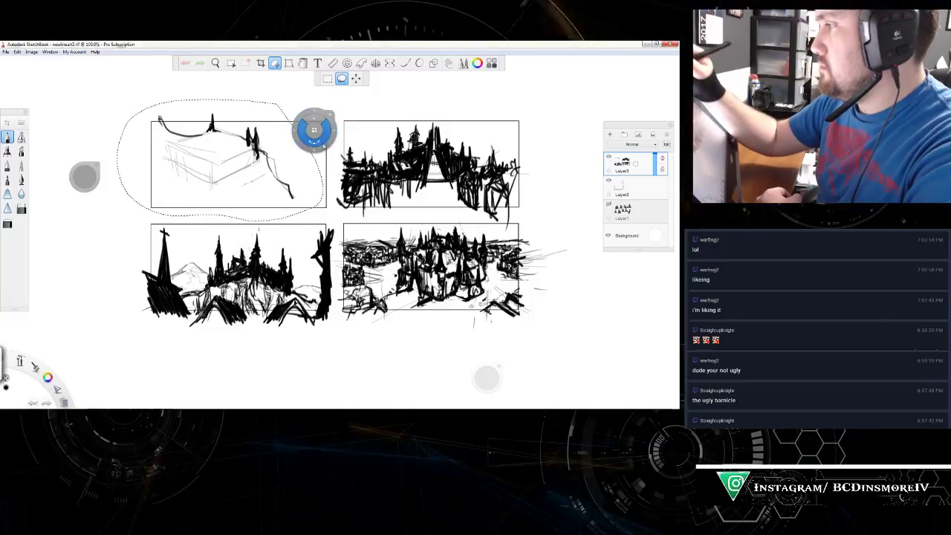
{"action": "mouse_move", "coordinate": [312, 129]}
{"action": "left_mouse_down"}
{"action": "mouse_move", "coordinate": [334, 159]}
{"action": "mouse_move", "coordinate": [304, 191]}
{"action": "mouse_move", "coordinate": [334, 102]}
{"action": "mouse_move", "coordinate": [322, 91]}
{"action": "left_mouse_up"}
Step: Deselect the moved selection and ink a spiky tower stroke extending the top-left panel's ridge line
{"action": "left_click", "coordinate": [299, 93]}
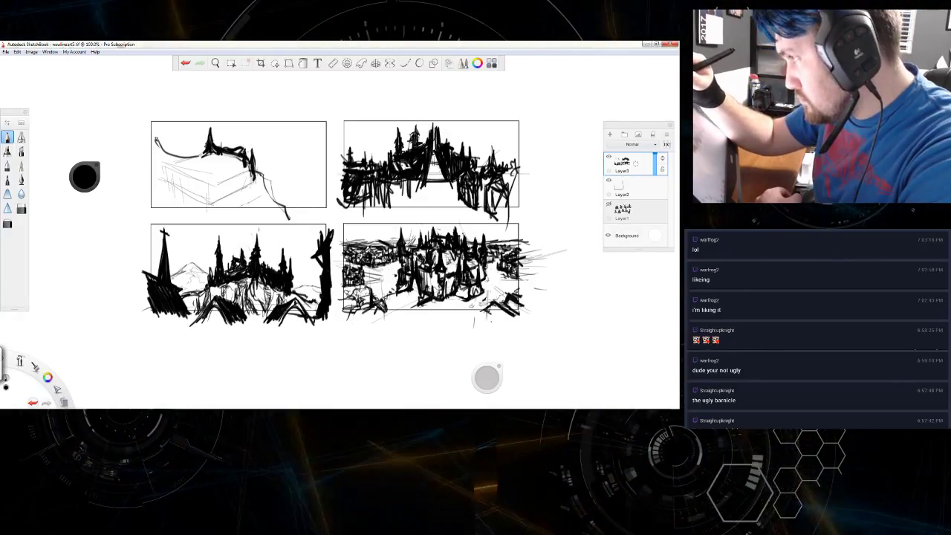
{"action": "left_click_drag", "start_coordinate": [251, 151], "coordinate": [262, 143]}
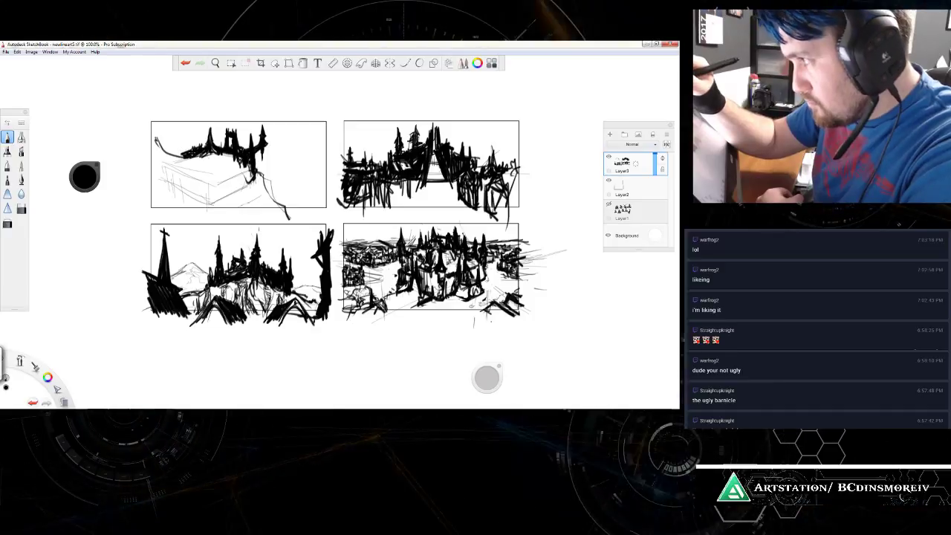
Step: Mass heavy black ink buildings and spires into a bold castle silhouette in the top-left thumbnail
{"action": "mouse_move", "coordinate": [141, 408]}
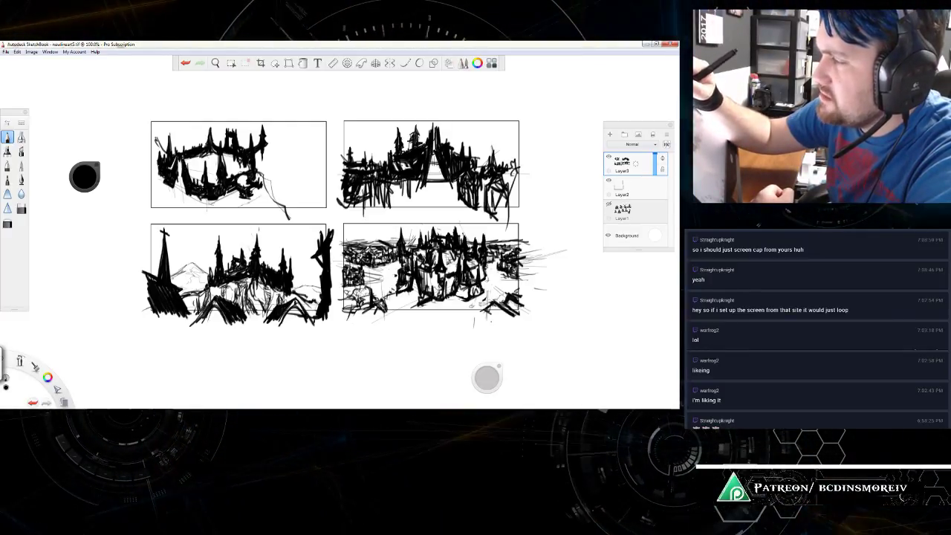
Step: Add a short detail stroke to the top-left panel's buildings, reaching toward its right side
{"action": "mouse_move", "coordinate": [162, 408]}
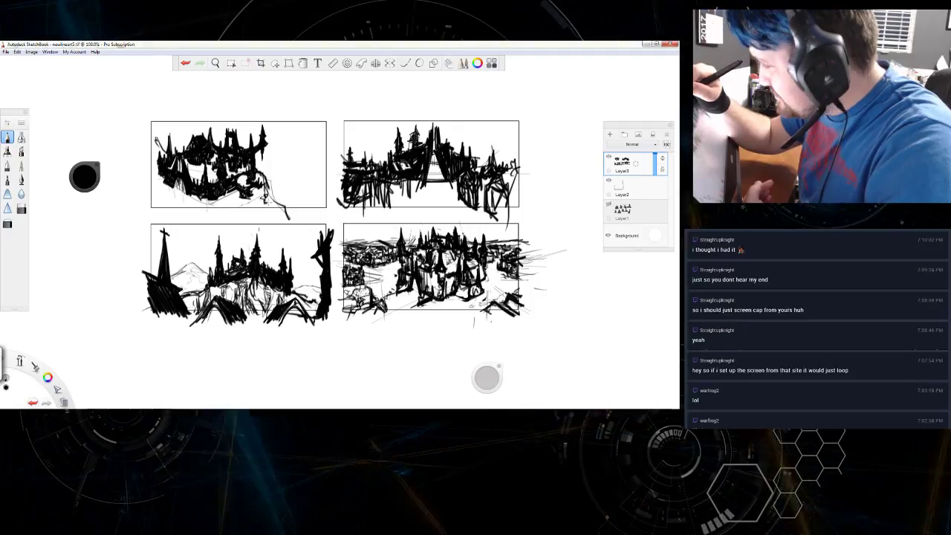
{"action": "mouse_move", "coordinate": [263, 197]}
{"action": "left_mouse_down"}
{"action": "mouse_move", "coordinate": [296, 199]}
{"action": "mouse_move", "coordinate": [308, 213]}
{"action": "left_mouse_up"}
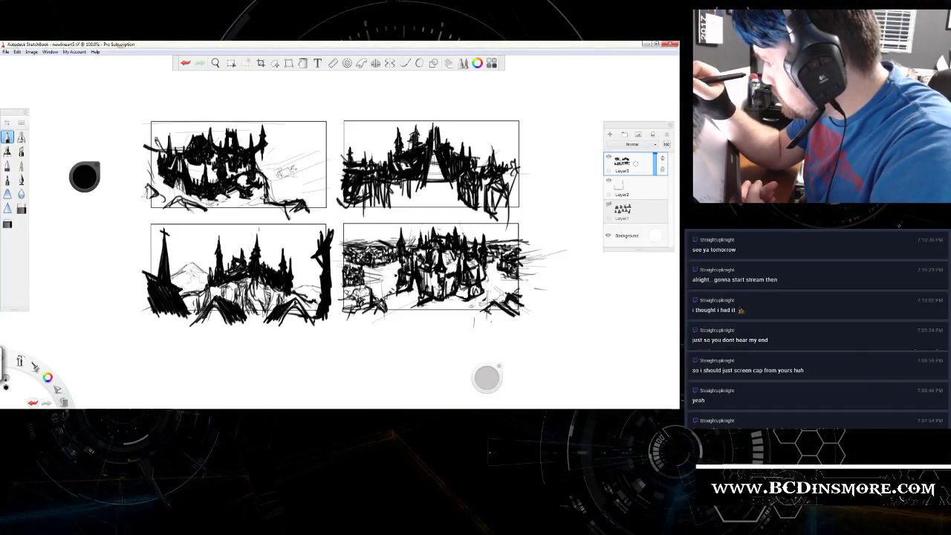
Step: Sketch faint lines, then darken them into small roofed buildings on the top-left thumbnail's right
{"action": "left_click_drag", "start_coordinate": [276, 173], "coordinate": [300, 161]}
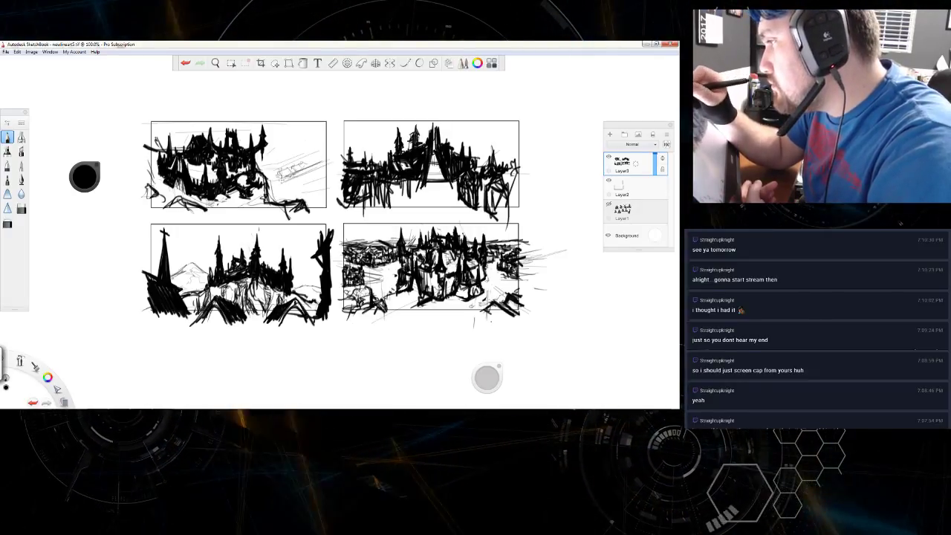
{"action": "left_click_drag", "start_coordinate": [320, 163], "coordinate": [281, 176]}
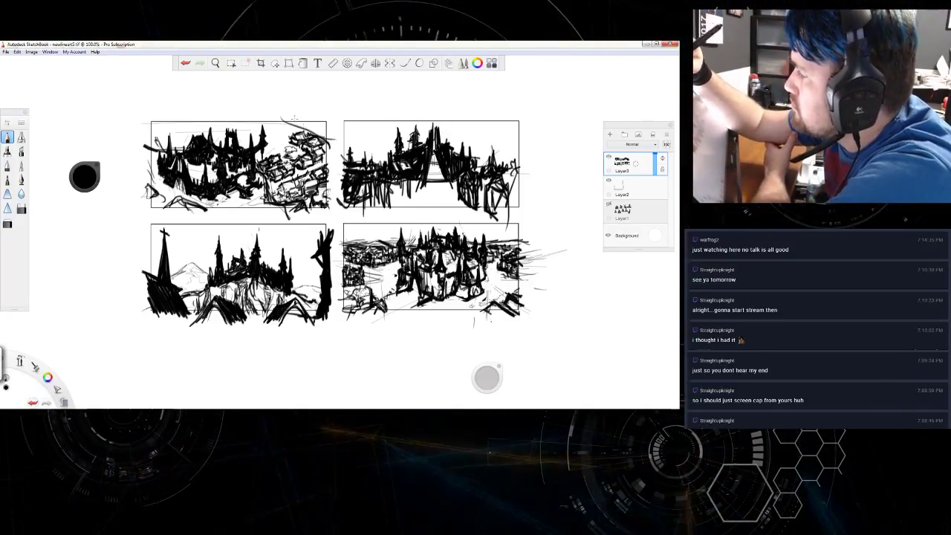
Step: Scribble framing strokes across the first thumbnail's top-right corner, undoing and redoing the last stroke
{"action": "left_click_drag", "start_coordinate": [293, 115], "coordinate": [327, 135]}
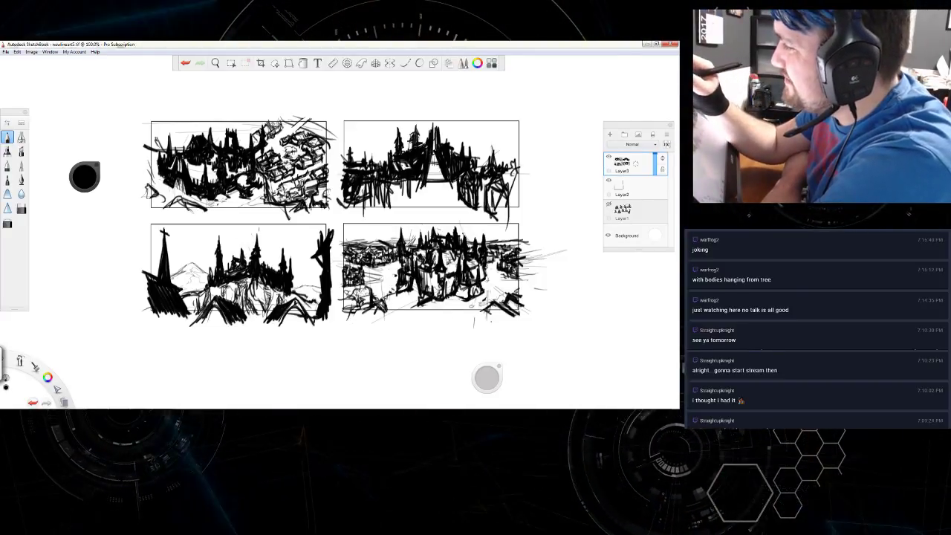
{"action": "key", "text": "ctrl+z"}
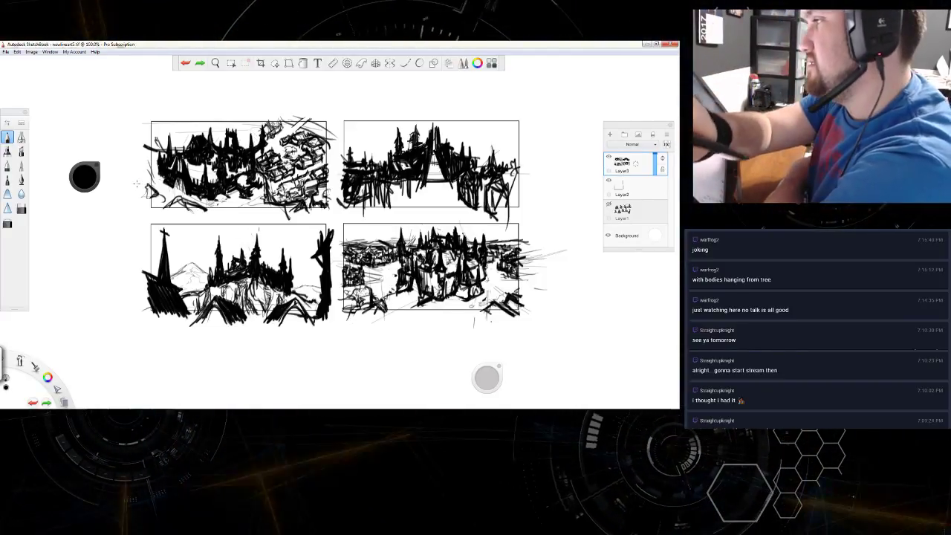
{"action": "key", "text": "ctrl+y"}
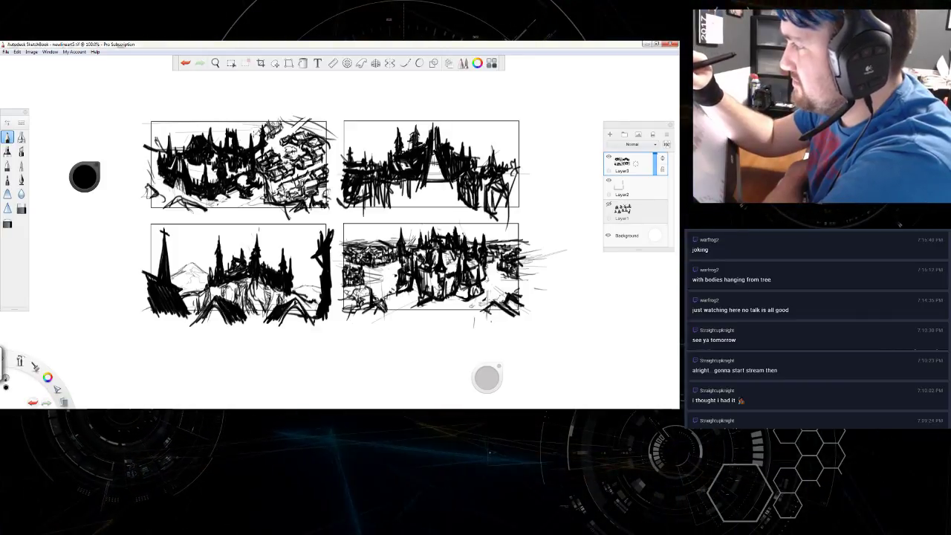
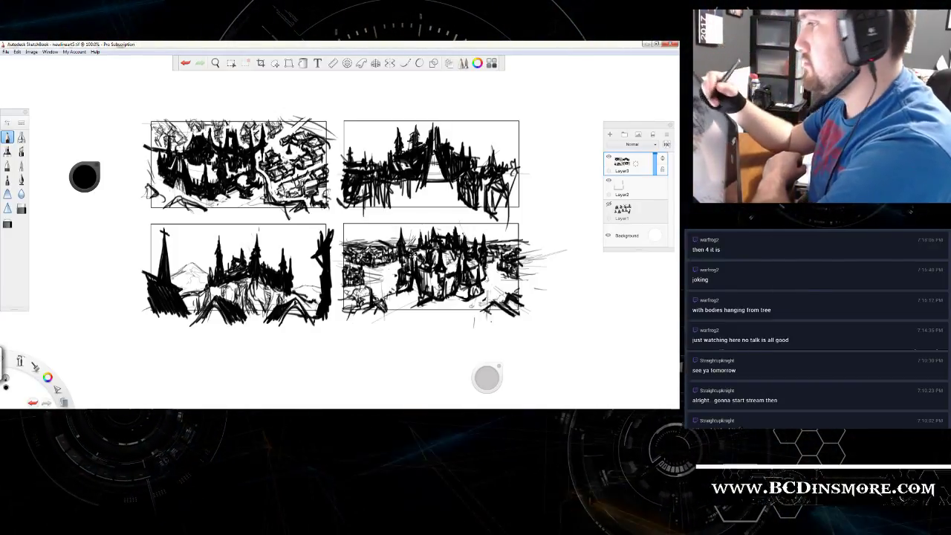
Step: With the marker brush, shade left of and under the top-left thumbnail in Copic BV23 Grayish Lavender
{"action": "left_click", "coordinate": [7, 151]}
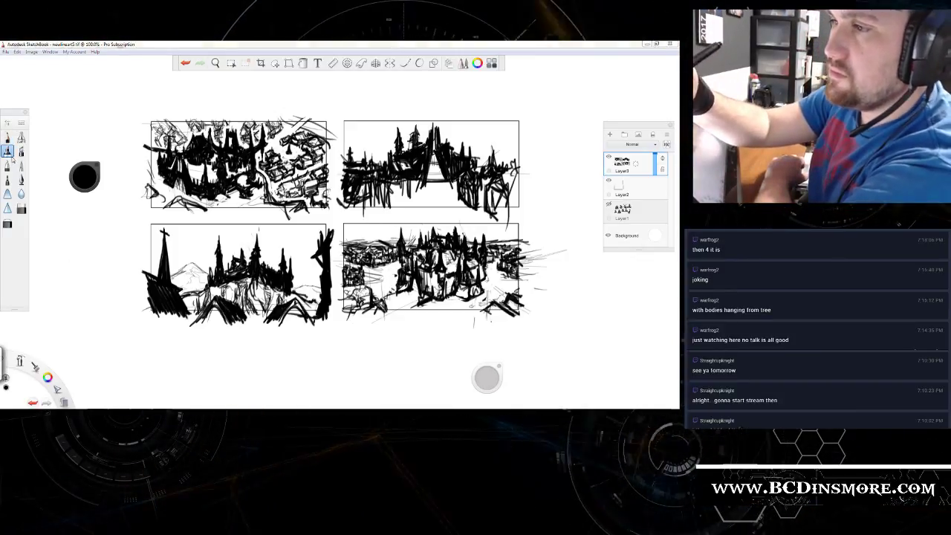
{"action": "left_click", "coordinate": [491, 63]}
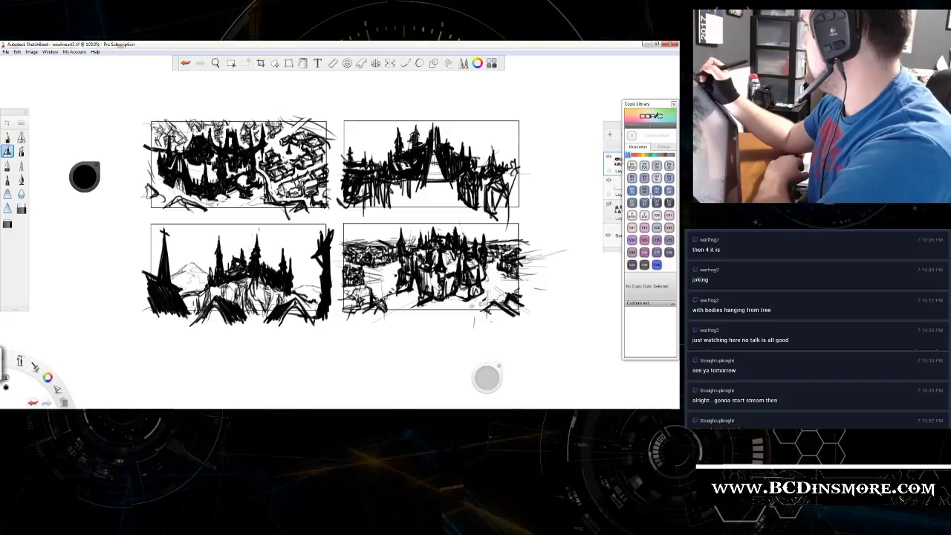
{"action": "left_click", "coordinate": [645, 191]}
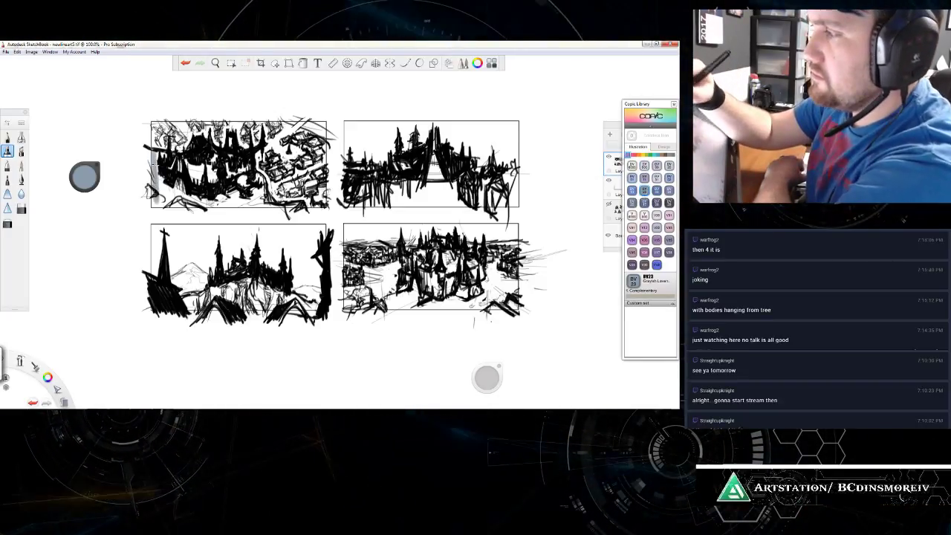
{"action": "left_click_drag", "start_coordinate": [157, 167], "coordinate": [153, 202]}
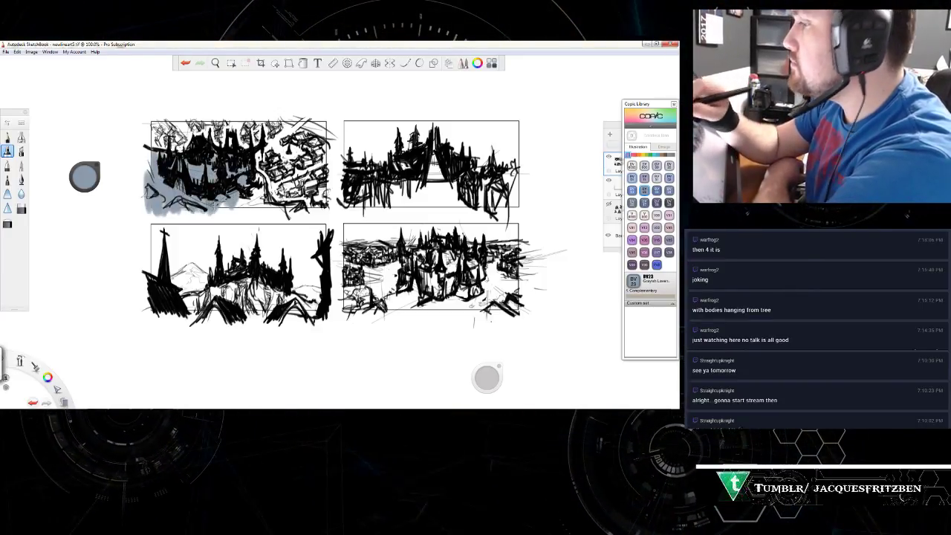
{"action": "left_click_drag", "start_coordinate": [223, 202], "coordinate": [301, 208]}
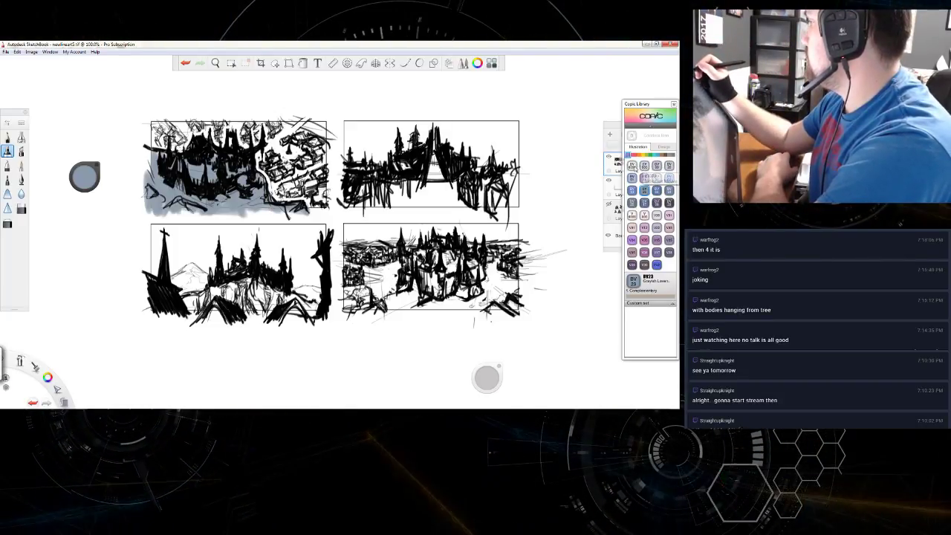
Step: Add BV20 Dull Lavender shading inside the top-left thumbnail, then pick Cool Gray No.5
{"action": "left_click", "coordinate": [668, 166]}
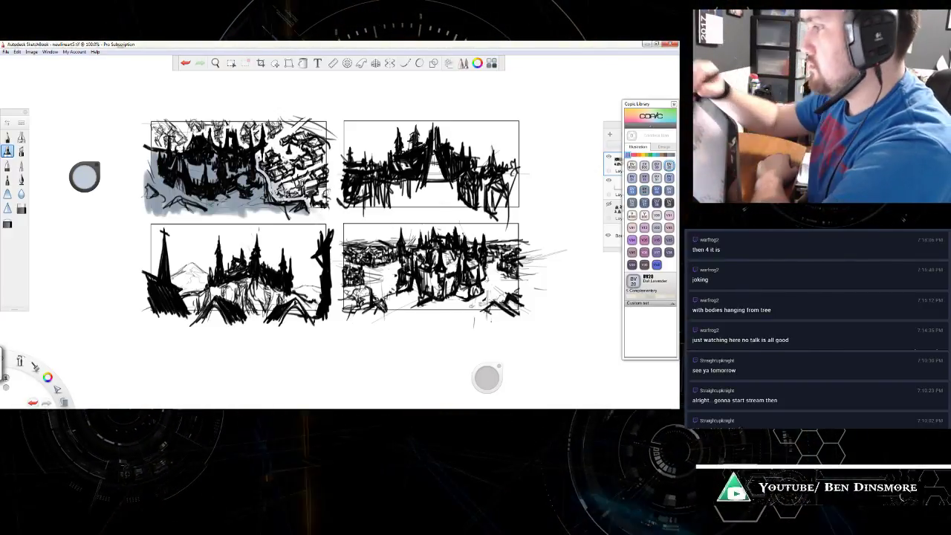
{"action": "left_click_drag", "start_coordinate": [272, 173], "coordinate": [284, 181]}
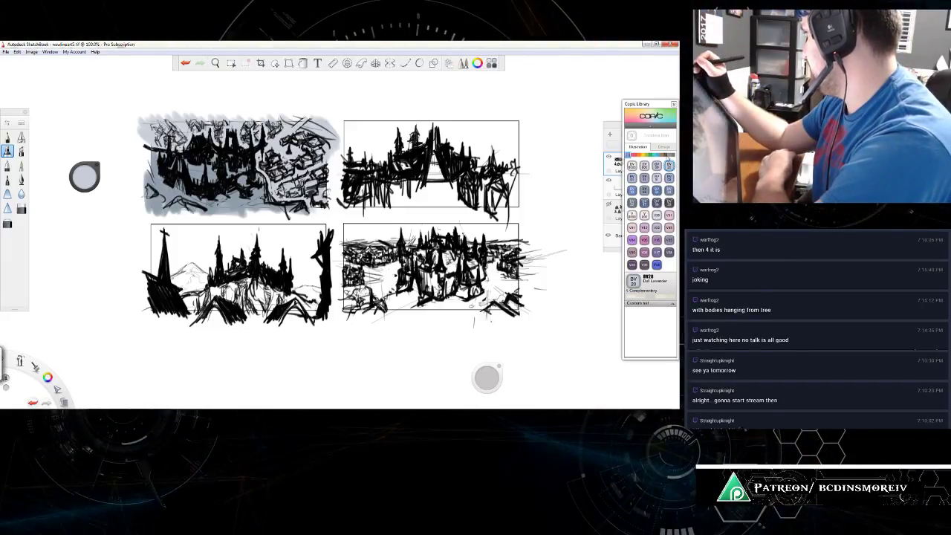
{"action": "left_click", "coordinate": [669, 154]}
{"action": "left_click", "coordinate": [658, 178]}
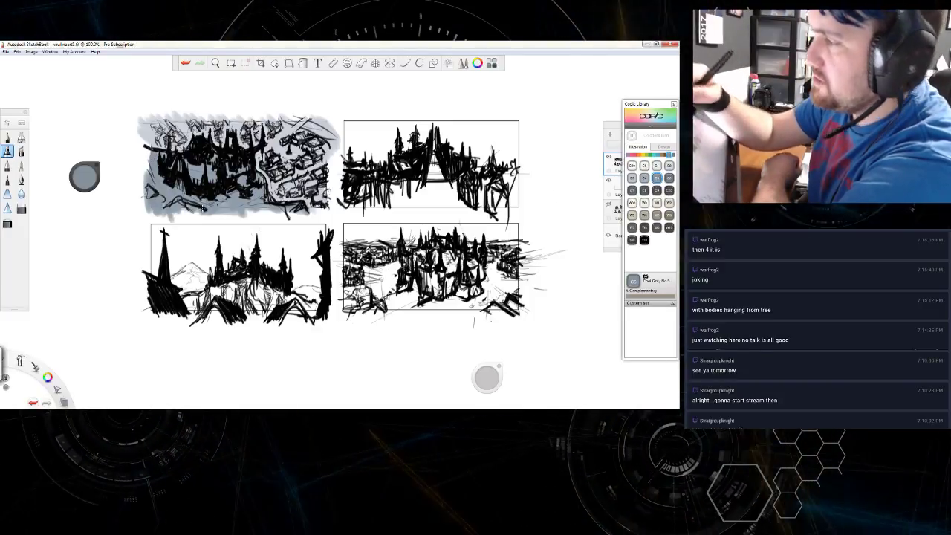
Step: Darken the left side of the top-left thumbnail with Cool Gray C7 and C8, then select C10
{"action": "left_click", "coordinate": [670, 179]}
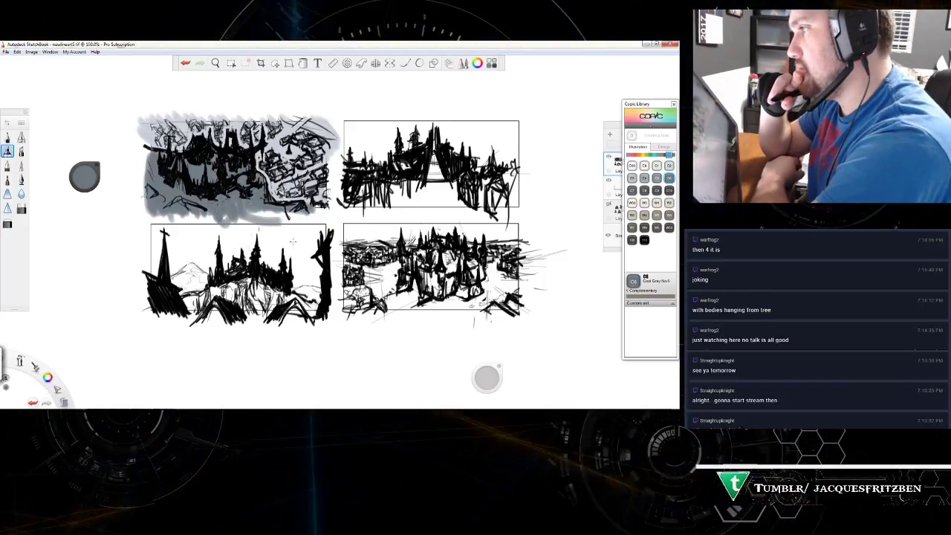
{"action": "left_click", "coordinate": [633, 190]}
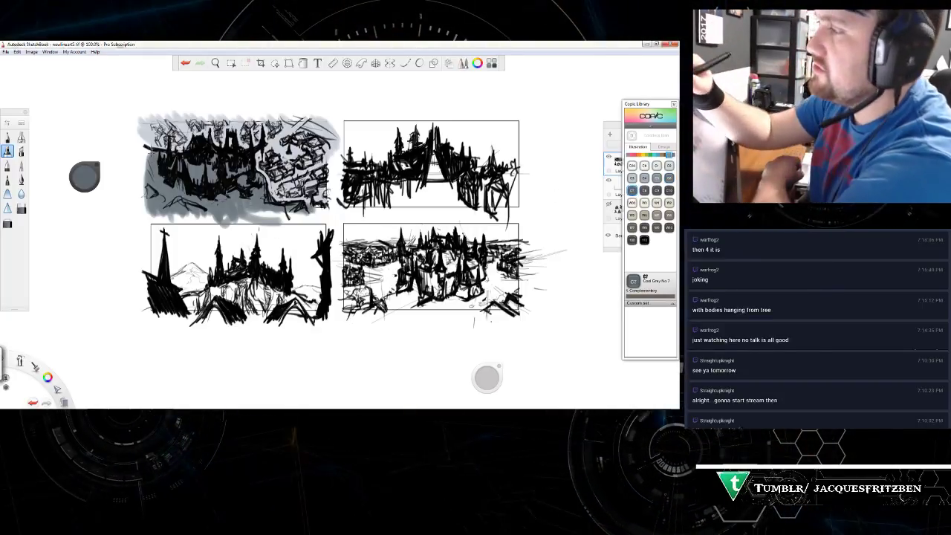
{"action": "left_click", "coordinate": [644, 190]}
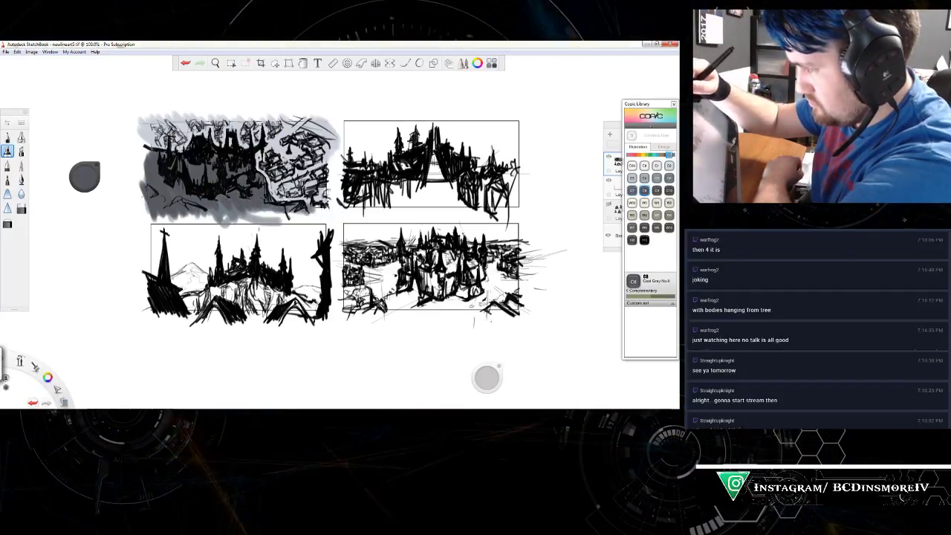
{"action": "left_click_drag", "start_coordinate": [318, 254], "coordinate": [327, 272]}
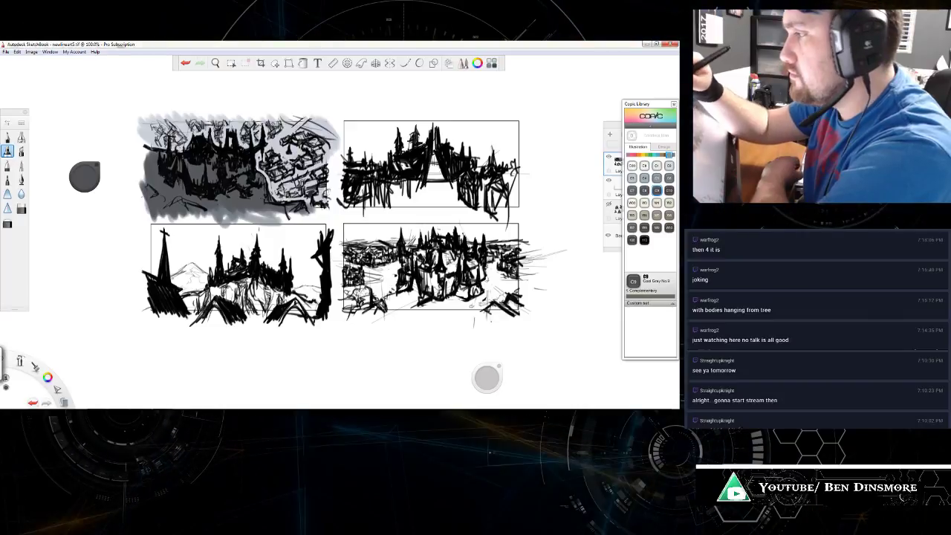
{"action": "left_click", "coordinate": [669, 190]}
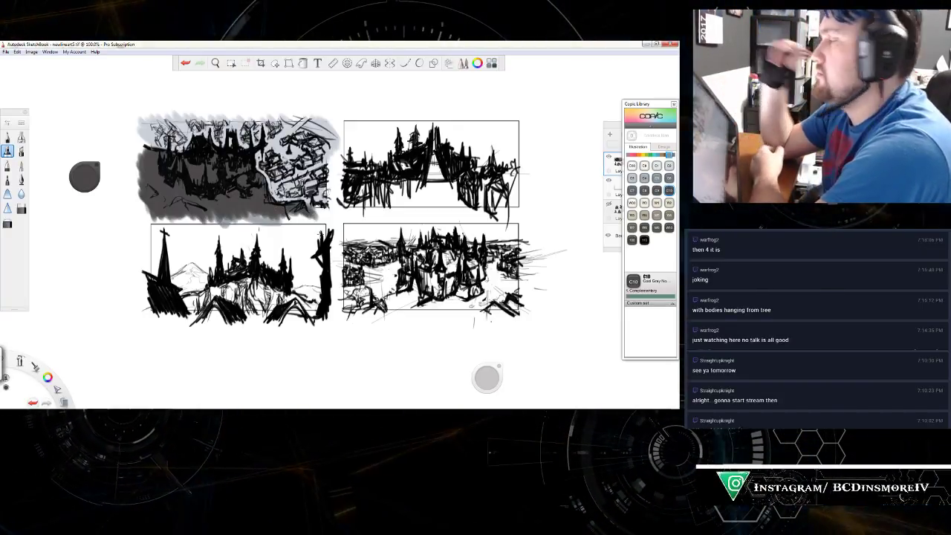
Step: Shade the top-left thumbnail's right side in Cool Gray C5 and close the Copic Library
{"action": "left_click", "coordinate": [657, 179]}
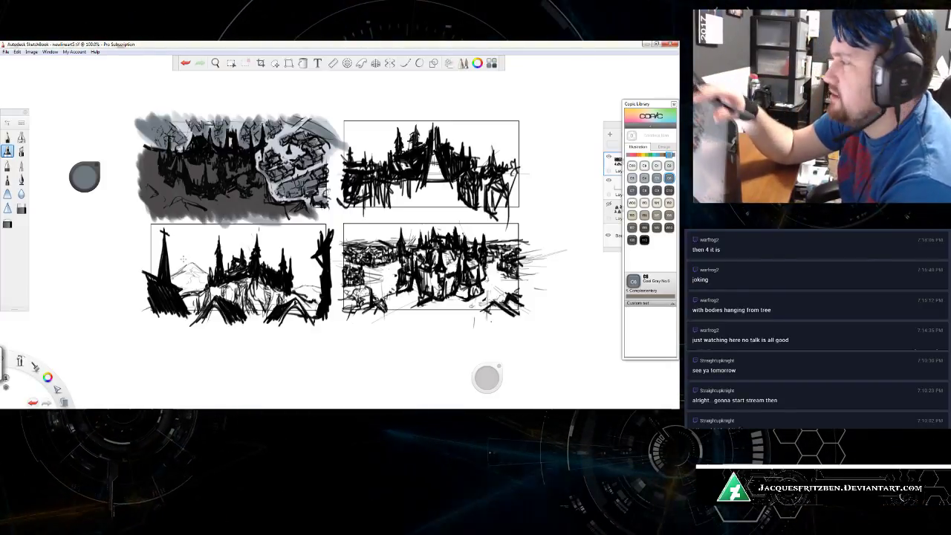
{"action": "left_click", "coordinate": [674, 104]}
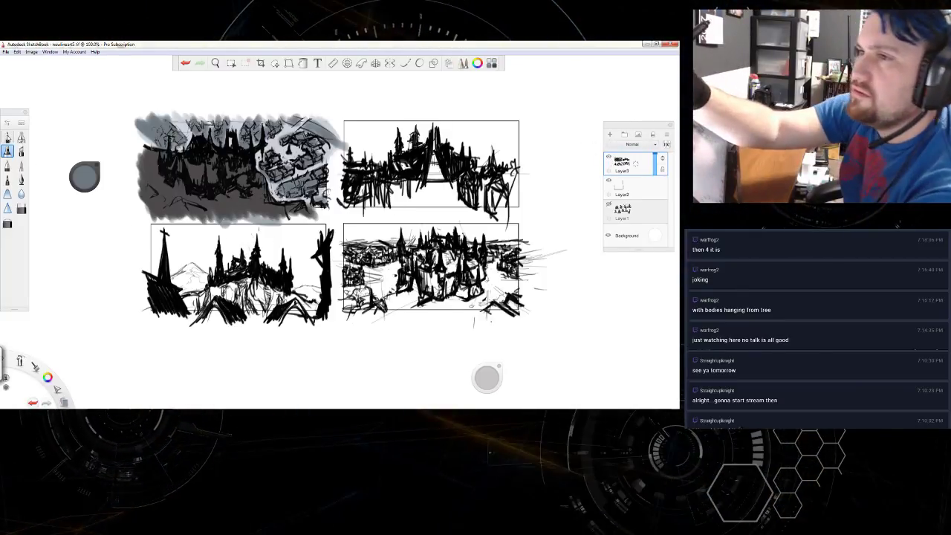
Step: Switch back to the pencil in black, add a new Layer4, and hide the thumbnail sketch layer
{"action": "left_click", "coordinate": [8, 138]}
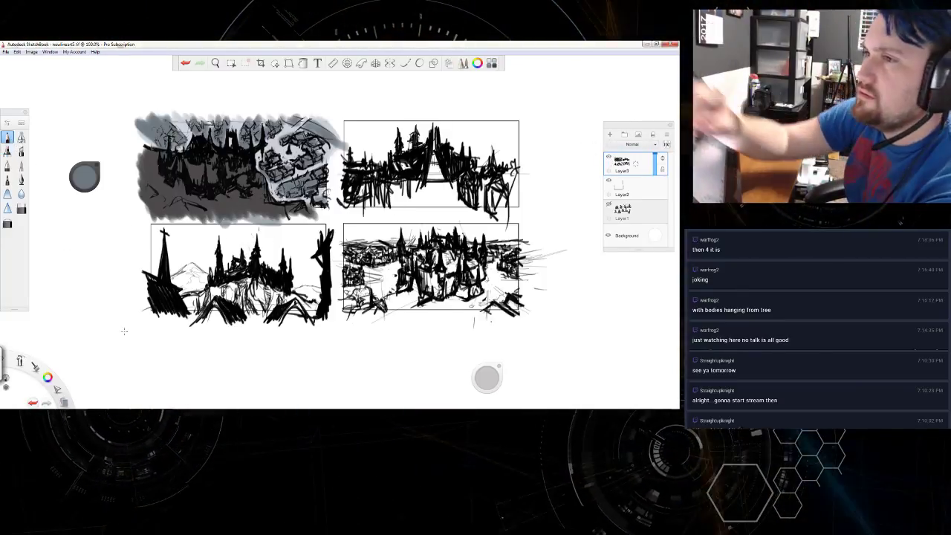
{"action": "left_click", "coordinate": [84, 177]}
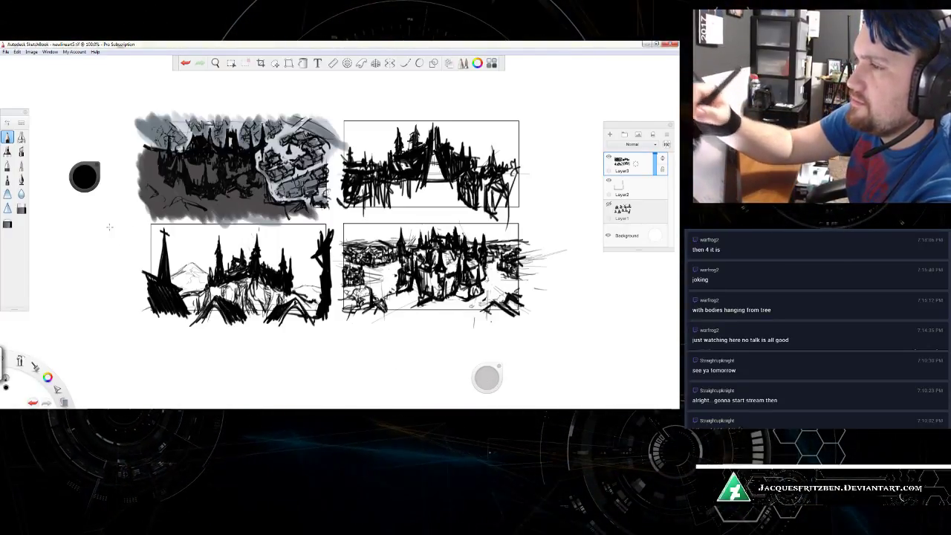
{"action": "mouse_move", "coordinate": [142, 417]}
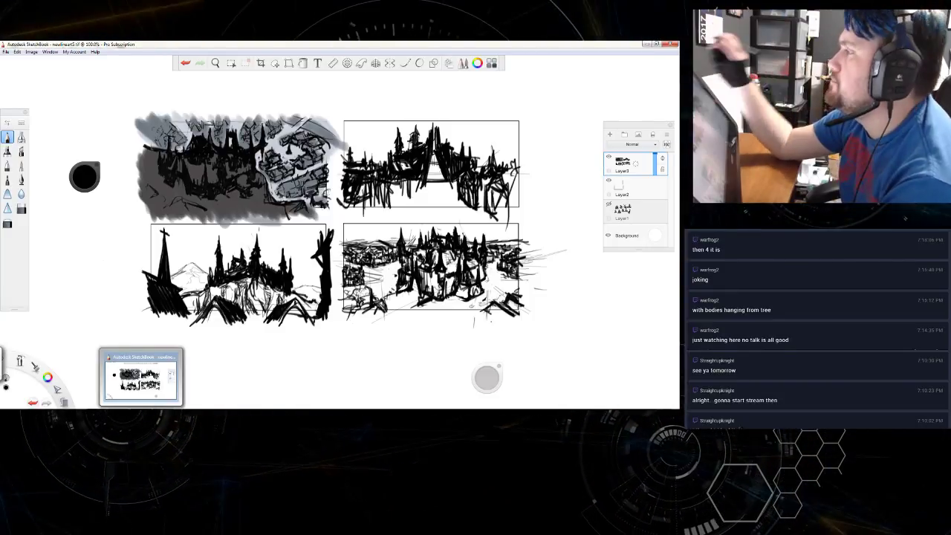
{"action": "left_click", "coordinate": [610, 136]}
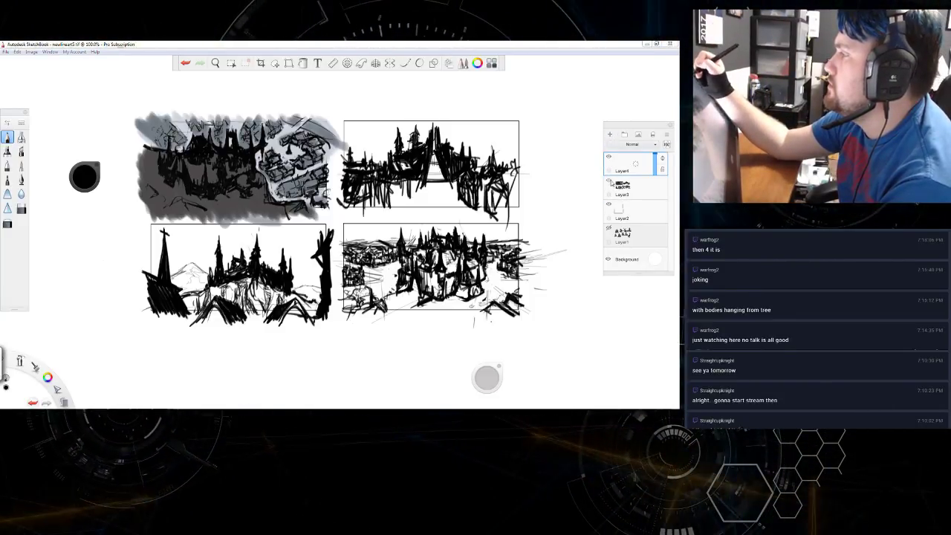
{"action": "left_click", "coordinate": [611, 179]}
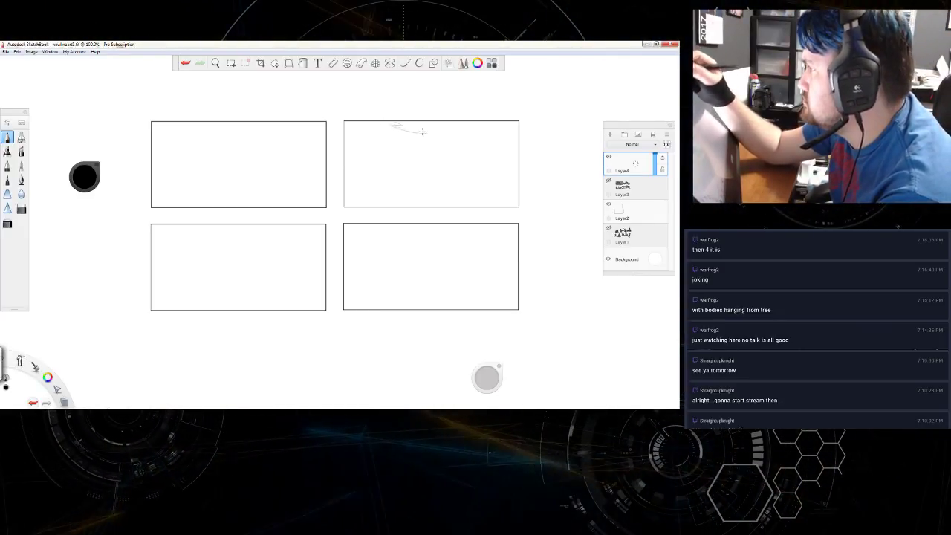
Step: Rough in faint roof, wall and ground lines for a building in the top-right frame
{"action": "left_click_drag", "start_coordinate": [422, 131], "coordinate": [490, 145]}
{"action": "mouse_move", "coordinate": [384, 131]}
{"action": "left_mouse_down"}
{"action": "mouse_move", "coordinate": [384, 170]}
{"action": "mouse_move", "coordinate": [373, 182]}
{"action": "left_mouse_up"}
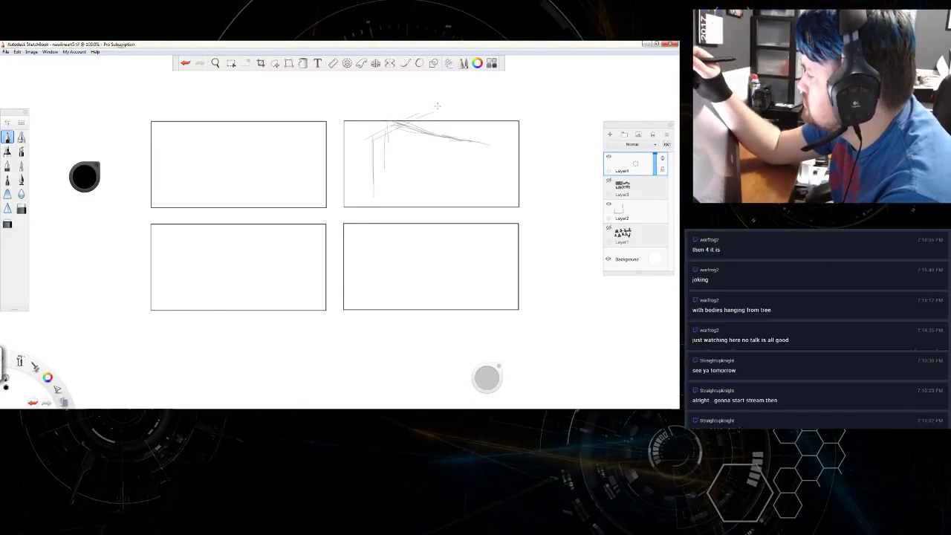
{"action": "mouse_move", "coordinate": [435, 128]}
{"action": "left_mouse_down"}
{"action": "mouse_move", "coordinate": [435, 178]}
{"action": "mouse_move", "coordinate": [491, 195]}
{"action": "left_mouse_up"}
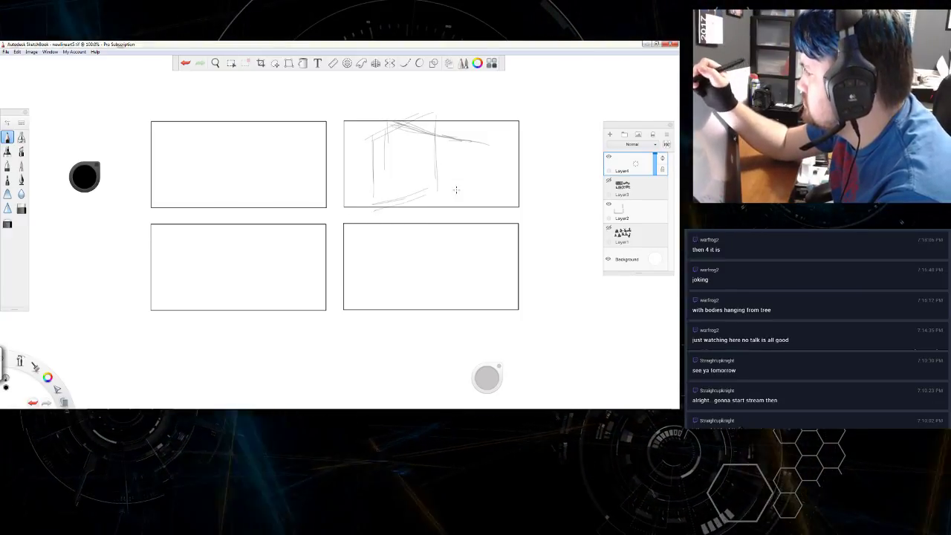
{"action": "mouse_move", "coordinate": [374, 204]}
{"action": "left_mouse_down"}
{"action": "mouse_move", "coordinate": [426, 194]}
{"action": "mouse_move", "coordinate": [439, 201]}
{"action": "left_mouse_up"}
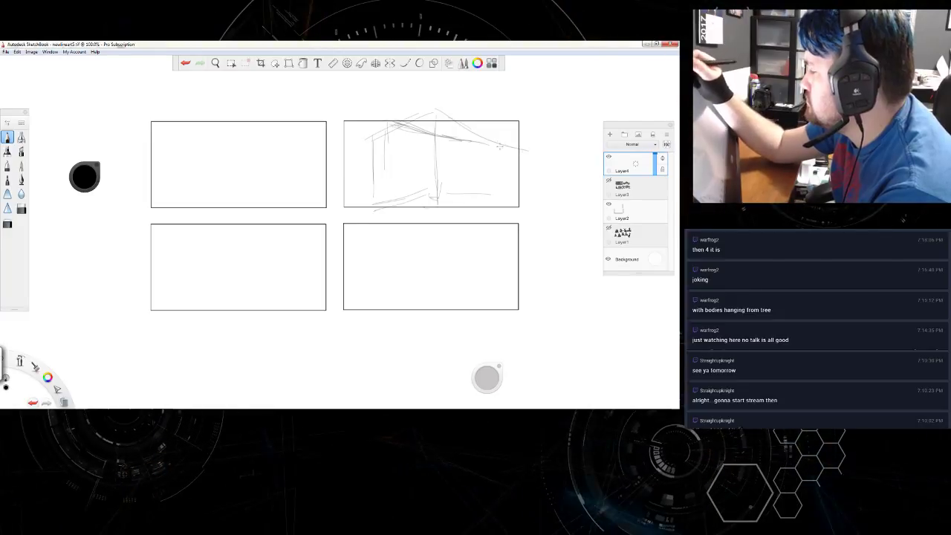
{"action": "left_click_drag", "start_coordinate": [511, 148], "coordinate": [512, 194]}
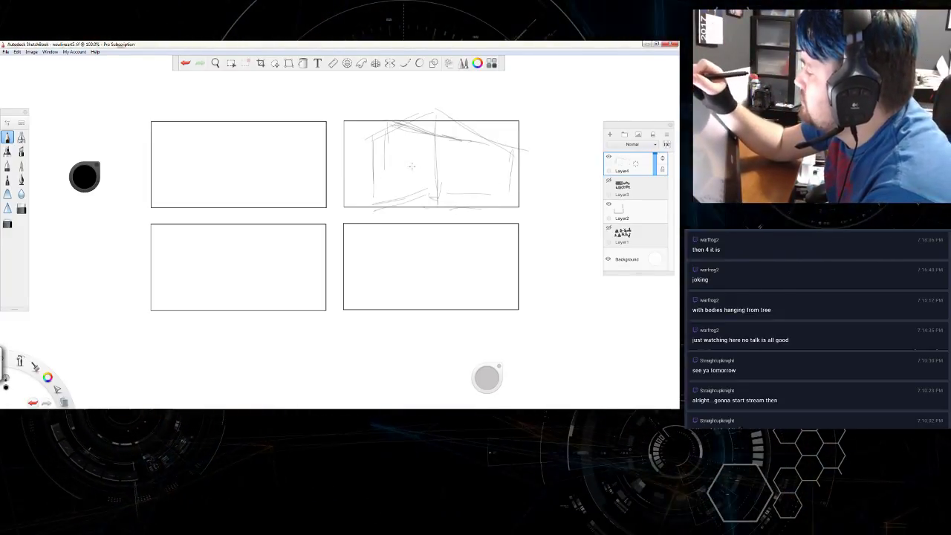
Step: Ink the building's slanted roof, front edges and bottom edge in heavy black over the sketch
{"action": "mouse_move", "coordinate": [427, 161]}
{"action": "left_mouse_down"}
{"action": "mouse_move", "coordinate": [386, 178]}
{"action": "mouse_move", "coordinate": [427, 161]}
{"action": "left_mouse_up"}
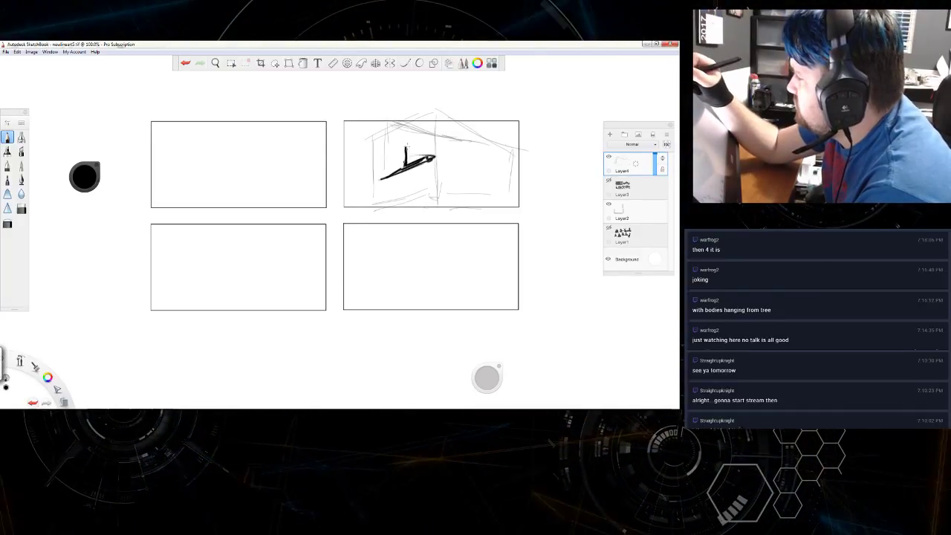
{"action": "mouse_move", "coordinate": [407, 148]}
{"action": "left_mouse_down"}
{"action": "mouse_move", "coordinate": [407, 165]}
{"action": "mouse_move", "coordinate": [414, 141]}
{"action": "mouse_move", "coordinate": [433, 145]}
{"action": "left_mouse_up"}
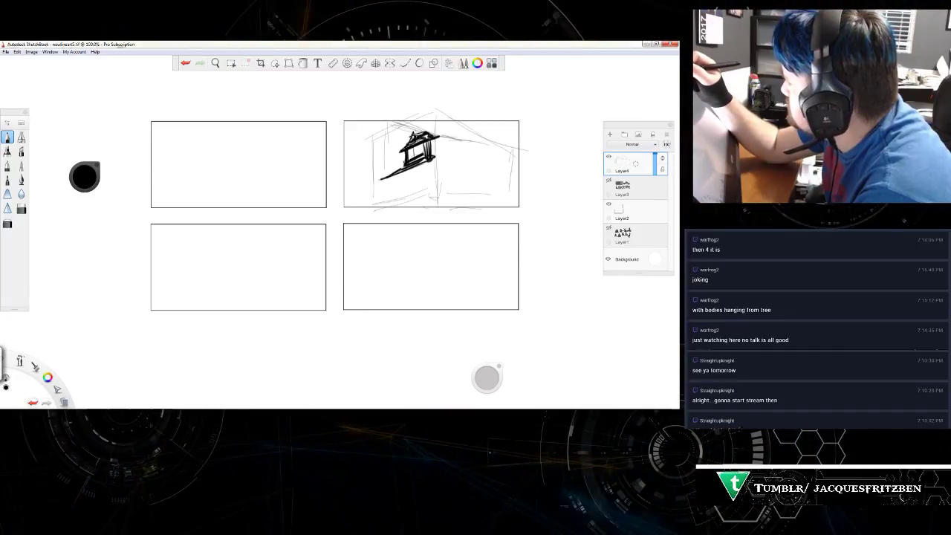
{"action": "left_click_drag", "start_coordinate": [430, 134], "coordinate": [490, 143]}
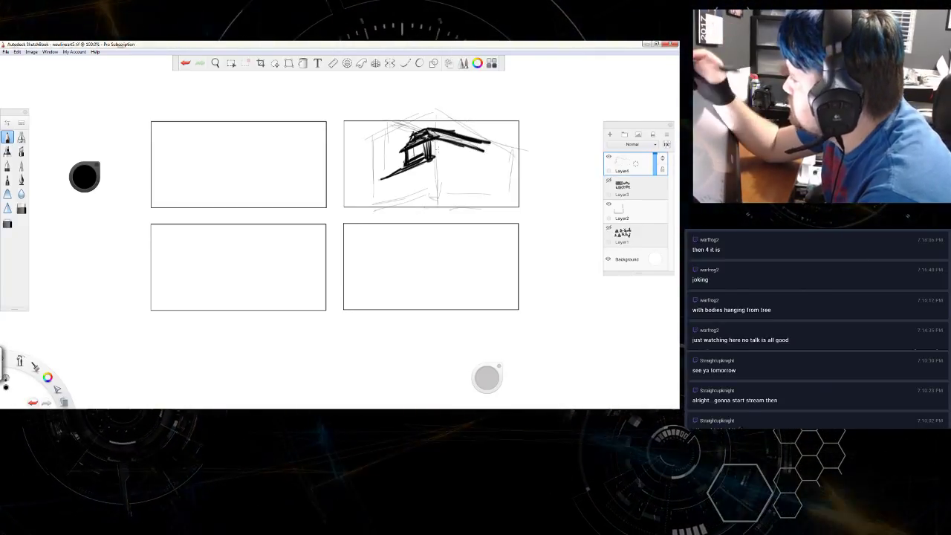
{"action": "left_click_drag", "start_coordinate": [405, 138], "coordinate": [428, 168]}
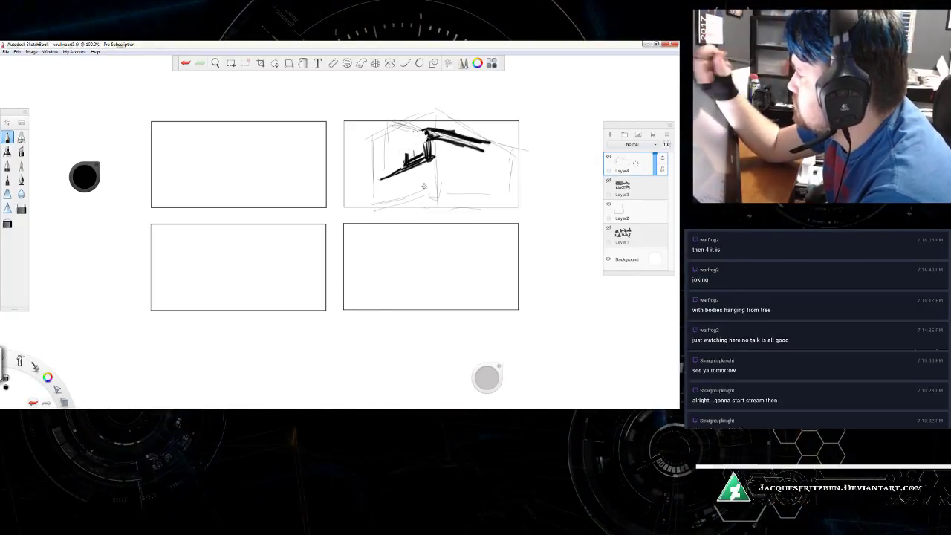
{"action": "mouse_move", "coordinate": [418, 133]}
{"action": "left_mouse_down"}
{"action": "mouse_move", "coordinate": [431, 135]}
{"action": "mouse_move", "coordinate": [415, 129]}
{"action": "mouse_move", "coordinate": [400, 152]}
{"action": "left_mouse_up"}
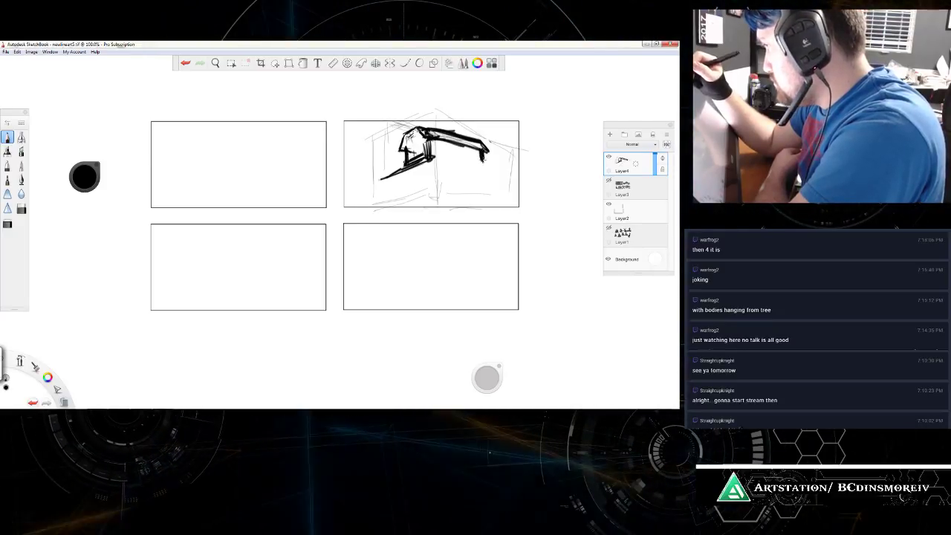
{"action": "left_click_drag", "start_coordinate": [405, 149], "coordinate": [489, 152]}
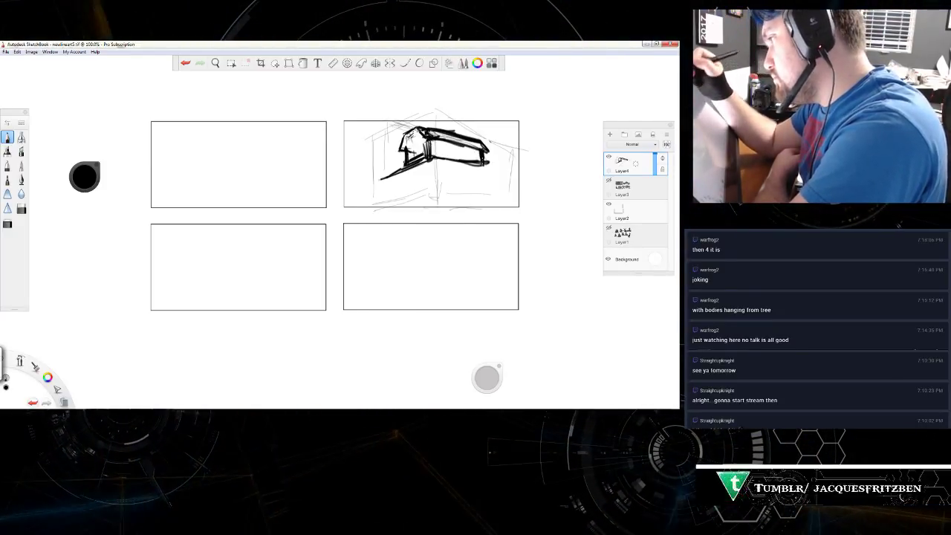
{"action": "left_click_drag", "start_coordinate": [407, 180], "coordinate": [382, 178]}
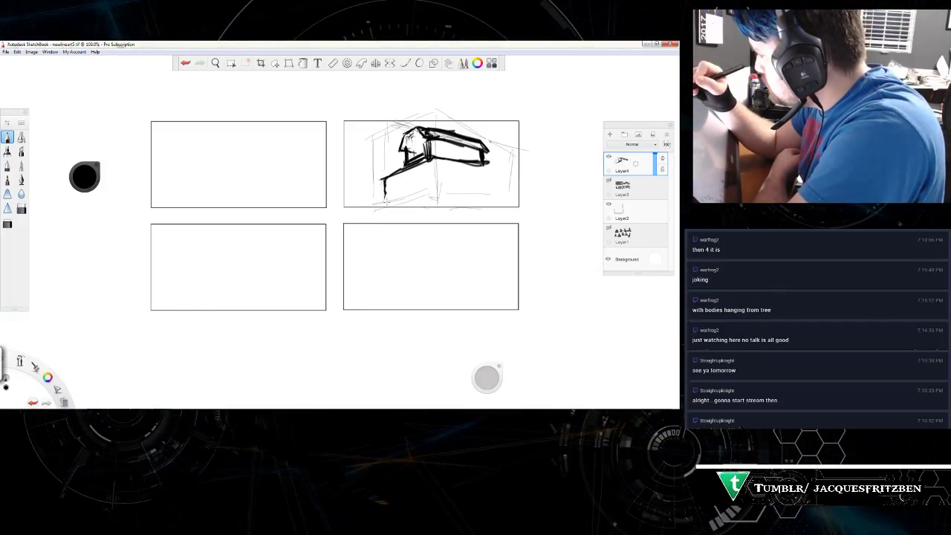
{"action": "left_click_drag", "start_coordinate": [385, 202], "coordinate": [438, 192]}
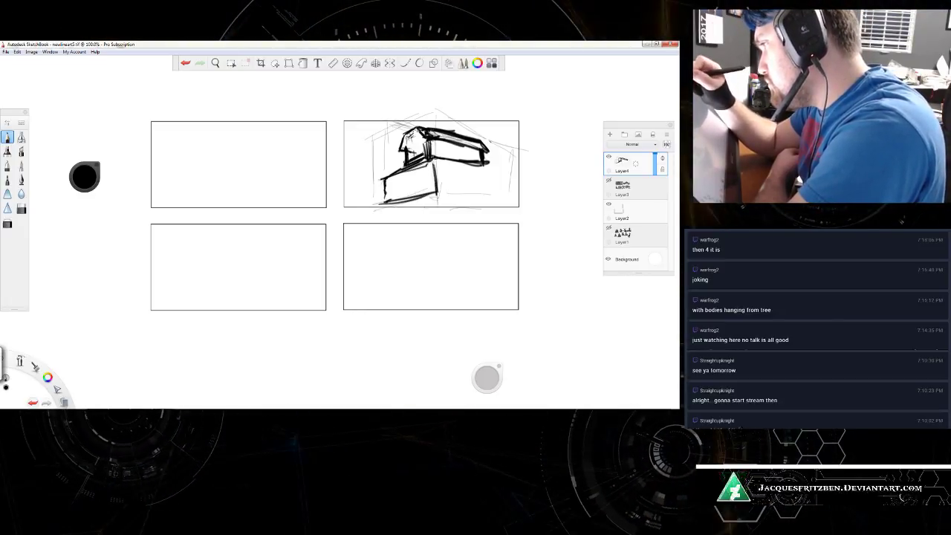
Step: Darken the building's lower front edge, right side, base and left edge with black strokes
{"action": "left_click_drag", "start_coordinate": [470, 168], "coordinate": [492, 168]}
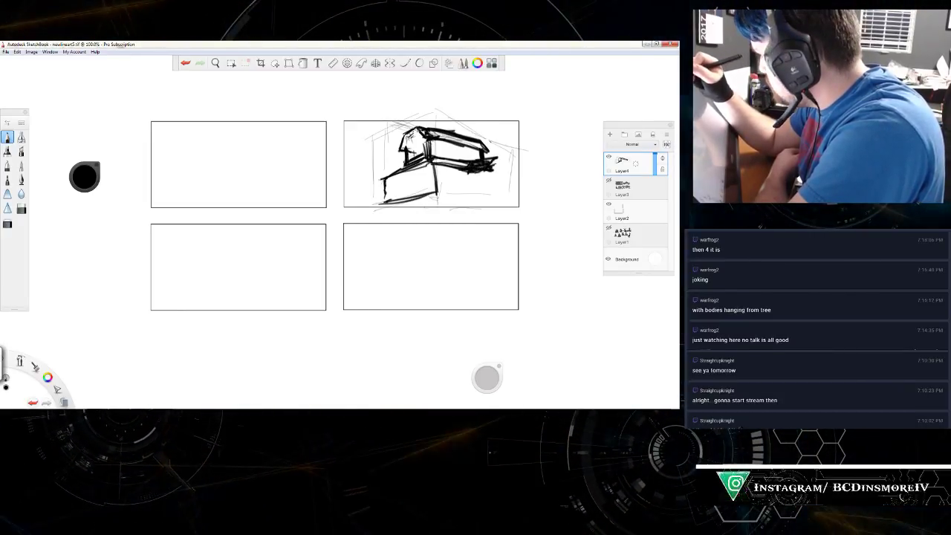
{"action": "left_click_drag", "start_coordinate": [489, 155], "coordinate": [502, 177]}
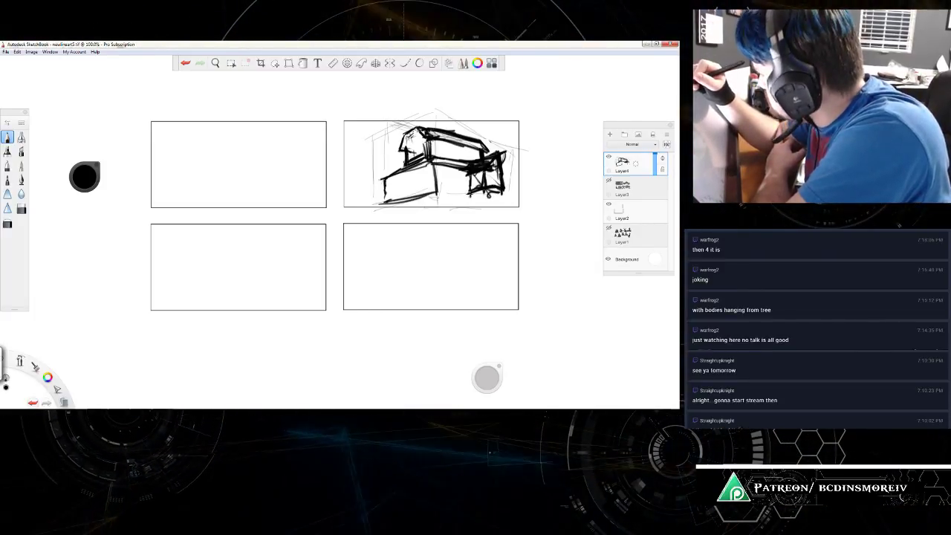
{"action": "left_click_drag", "start_coordinate": [469, 199], "coordinate": [506, 198]}
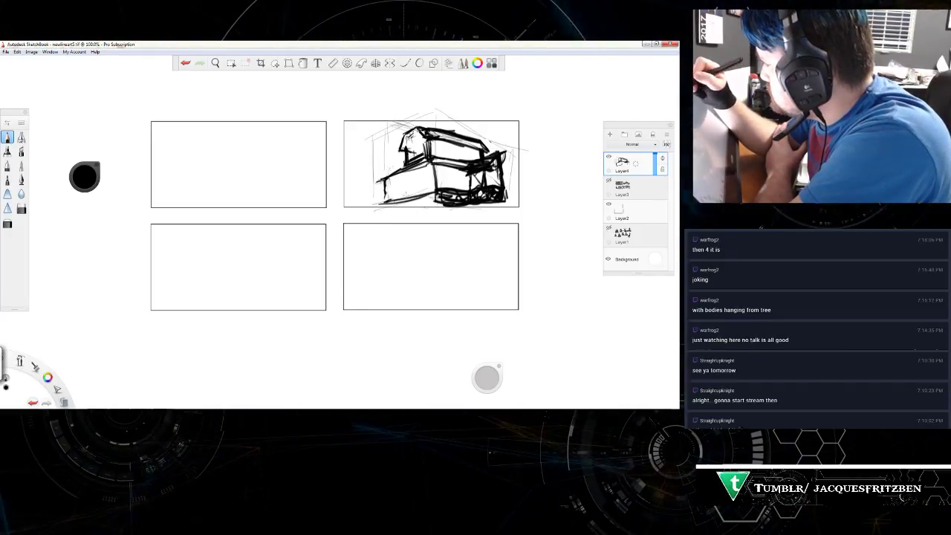
{"action": "left_click_drag", "start_coordinate": [392, 169], "coordinate": [385, 203]}
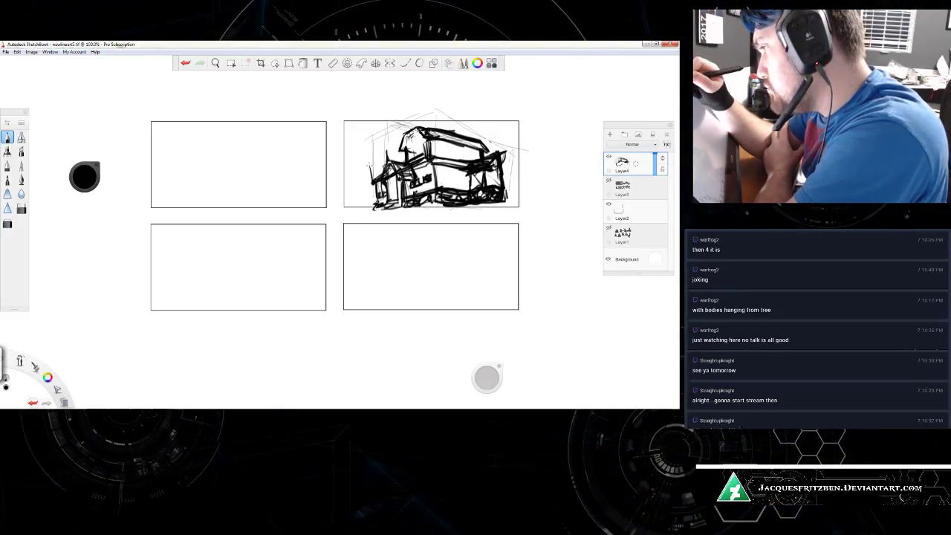
{"action": "left_click_drag", "start_coordinate": [368, 167], "coordinate": [364, 184]}
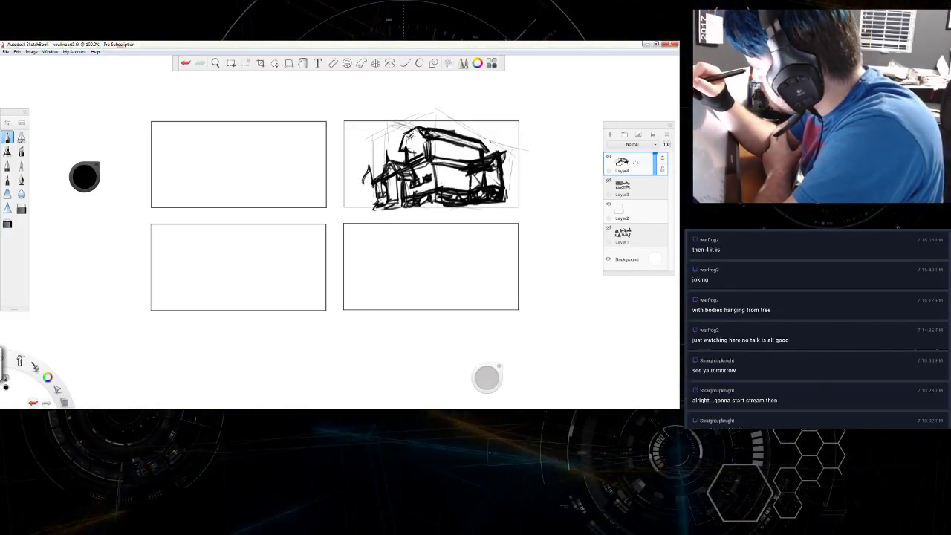
Step: Add dark strokes to the building's lower middle, left side, and ground lines past the right edge
{"action": "mouse_move", "coordinate": [405, 176]}
{"action": "left_mouse_down"}
{"action": "mouse_move", "coordinate": [422, 183]}
{"action": "mouse_move", "coordinate": [453, 174]}
{"action": "left_mouse_up"}
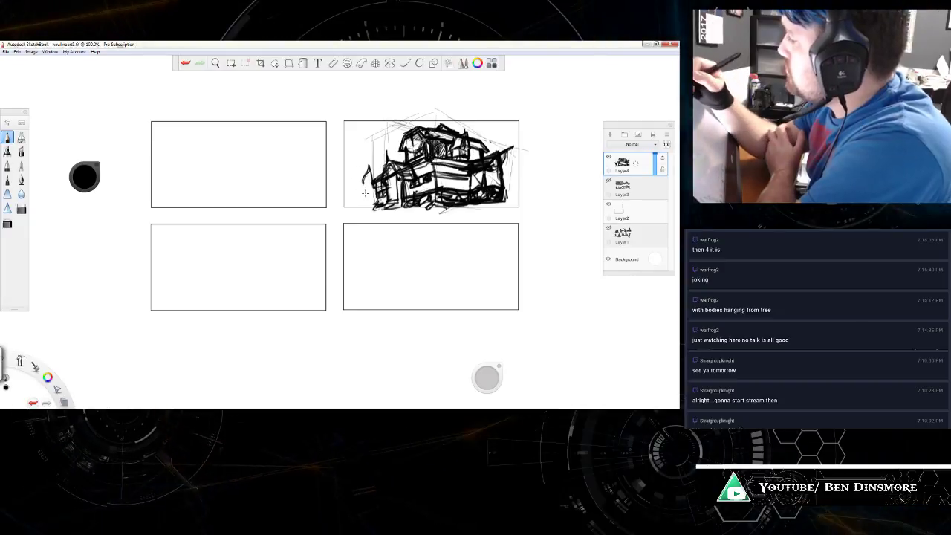
{"action": "left_click_drag", "start_coordinate": [344, 181], "coordinate": [356, 201]}
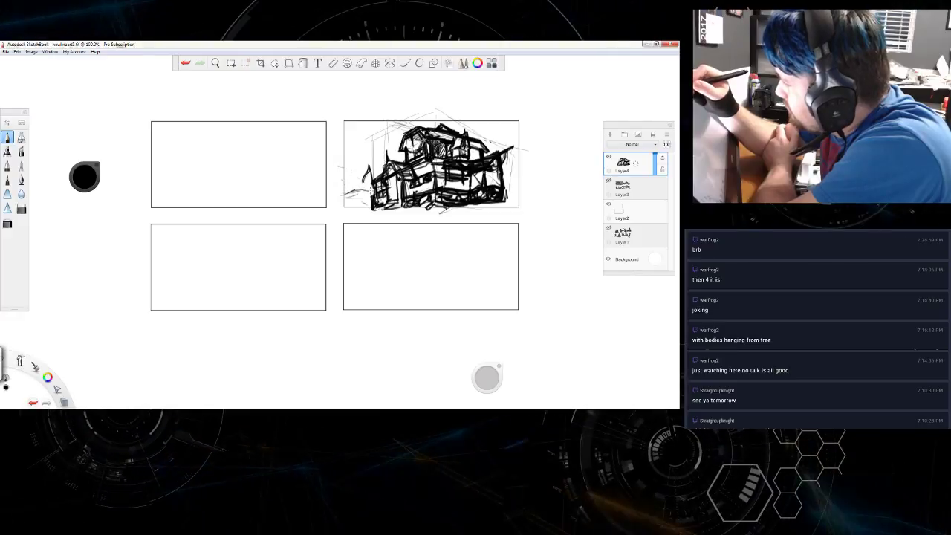
{"action": "left_click_drag", "start_coordinate": [342, 197], "coordinate": [374, 191]}
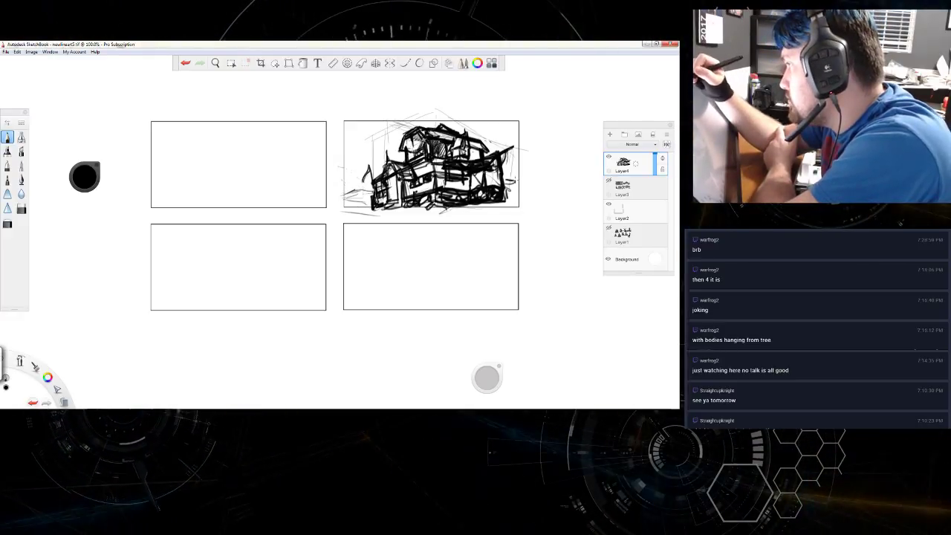
{"action": "left_click_drag", "start_coordinate": [500, 187], "coordinate": [528, 181]}
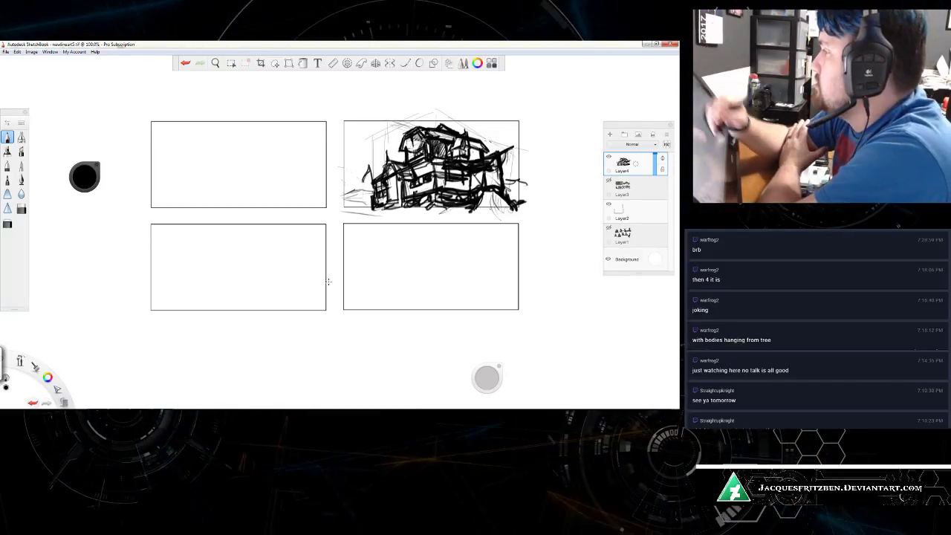
Step: Write a short note right of the top-right thumbnail and sketch faint perspective lines in the bottom-right box
{"action": "left_click_drag", "start_coordinate": [531, 149], "coordinate": [538, 137]}
{"action": "mouse_move", "coordinate": [545, 142]}
{"action": "left_mouse_down"}
{"action": "mouse_move", "coordinate": [550, 149]}
{"action": "mouse_move", "coordinate": [561, 138]}
{"action": "mouse_move", "coordinate": [561, 148]}
{"action": "left_mouse_up"}
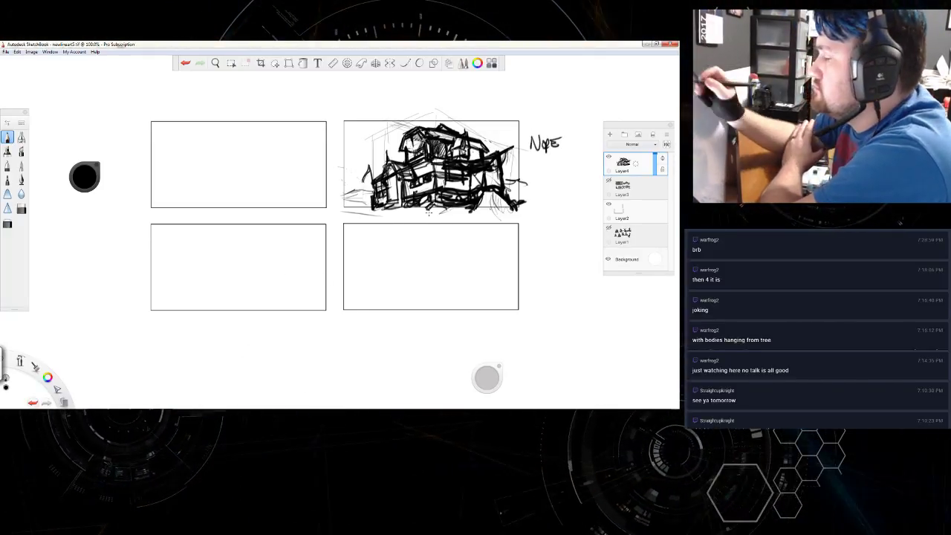
{"action": "mouse_move", "coordinate": [425, 261]}
{"action": "left_mouse_down"}
{"action": "mouse_move", "coordinate": [420, 306]}
{"action": "mouse_move", "coordinate": [513, 266]}
{"action": "left_mouse_up"}
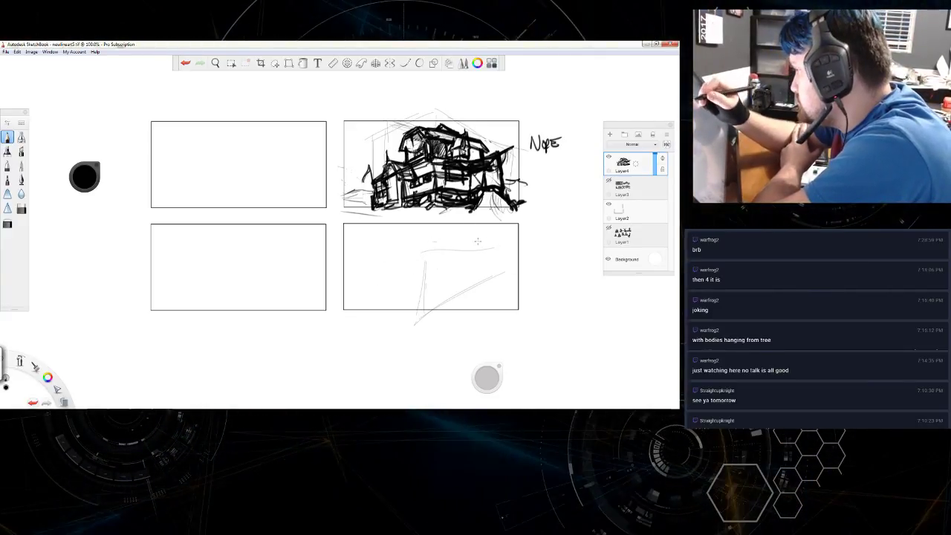
{"action": "mouse_move", "coordinate": [398, 307]}
{"action": "left_mouse_down"}
{"action": "mouse_move", "coordinate": [360, 280]}
{"action": "mouse_move", "coordinate": [405, 307]}
{"action": "mouse_move", "coordinate": [372, 242]}
{"action": "left_mouse_up"}
{"action": "mouse_move", "coordinate": [378, 277]}
{"action": "left_mouse_down"}
{"action": "mouse_move", "coordinate": [371, 237]}
{"action": "mouse_move", "coordinate": [510, 240]}
{"action": "left_mouse_up"}
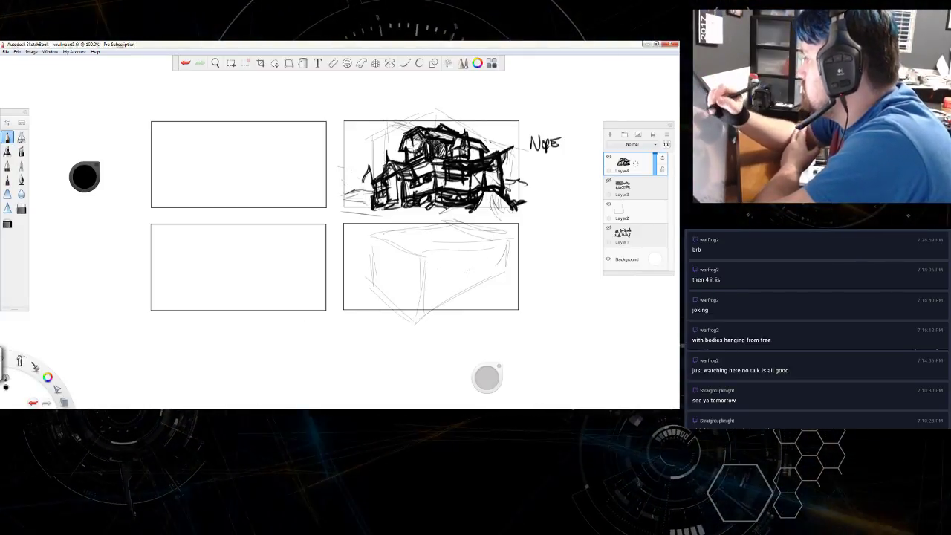
{"action": "left_click_drag", "start_coordinate": [455, 277], "coordinate": [476, 249]}
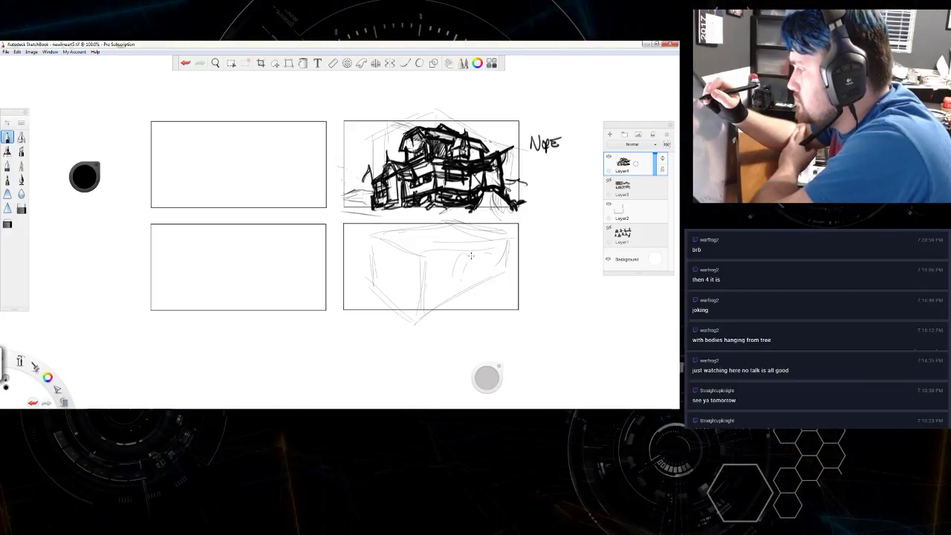
{"action": "left_click_drag", "start_coordinate": [467, 265], "coordinate": [457, 297]}
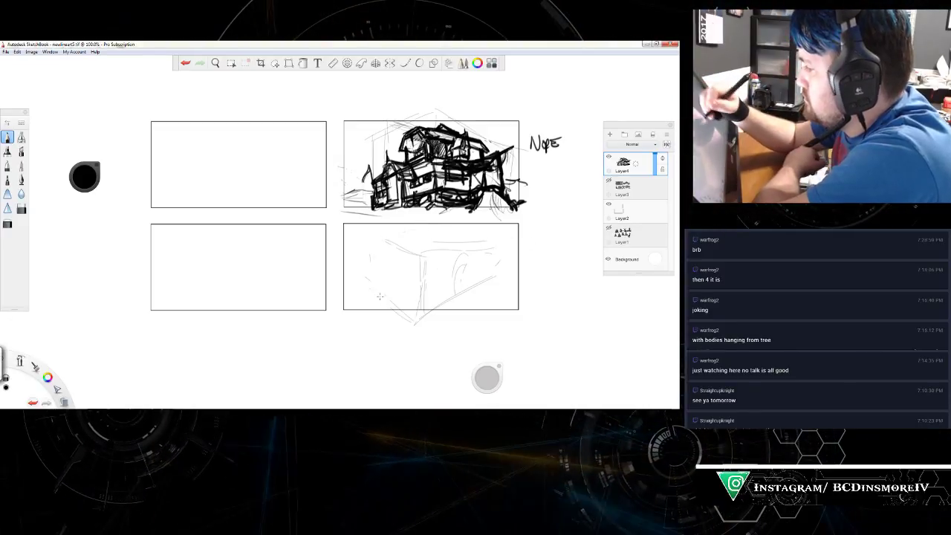
Step: Erase the rough lines in the bottom-right box and begin a fresh faint boxy form
{"action": "mouse_move", "coordinate": [416, 253]}
{"action": "left_mouse_down"}
{"action": "mouse_move", "coordinate": [445, 246]}
{"action": "mouse_move", "coordinate": [456, 294]}
{"action": "mouse_move", "coordinate": [514, 259]}
{"action": "mouse_move", "coordinate": [434, 304]}
{"action": "left_mouse_up"}
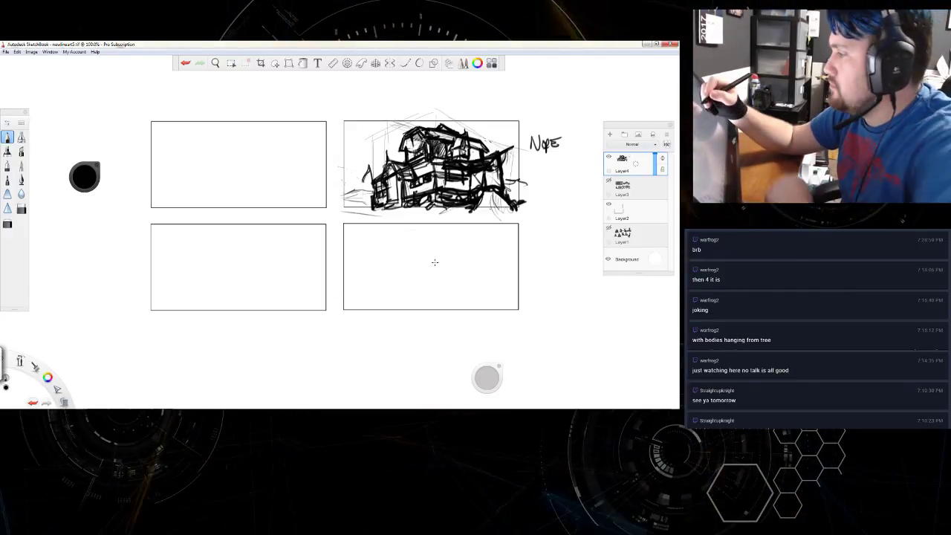
{"action": "mouse_move", "coordinate": [424, 245]}
{"action": "left_mouse_down"}
{"action": "mouse_move", "coordinate": [426, 275]}
{"action": "mouse_move", "coordinate": [470, 257]}
{"action": "mouse_move", "coordinate": [467, 265]}
{"action": "left_mouse_up"}
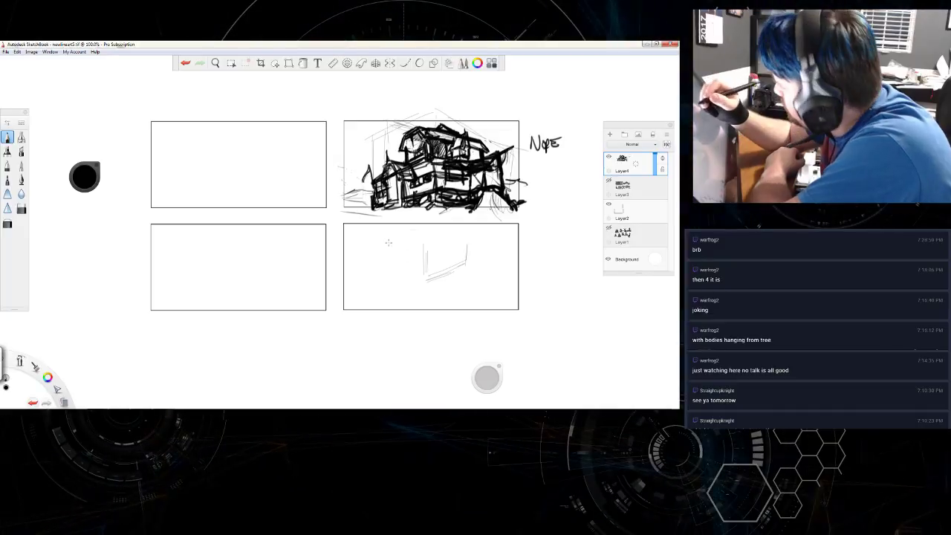
Step: Sketch a box outline in the lower-right panel and lasso-move it toward the right
{"action": "left_click_drag", "start_coordinate": [393, 249], "coordinate": [396, 274]}
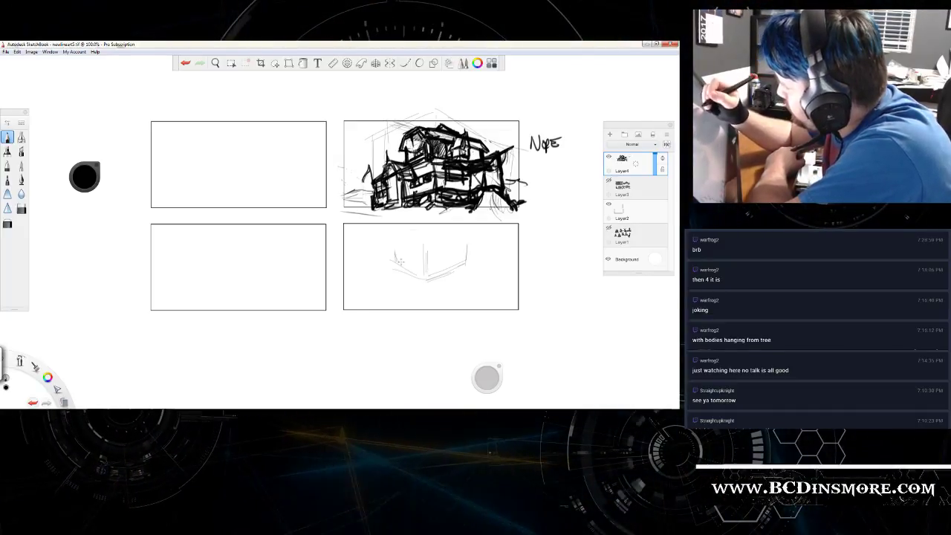
{"action": "left_click_drag", "start_coordinate": [396, 239], "coordinate": [468, 236]}
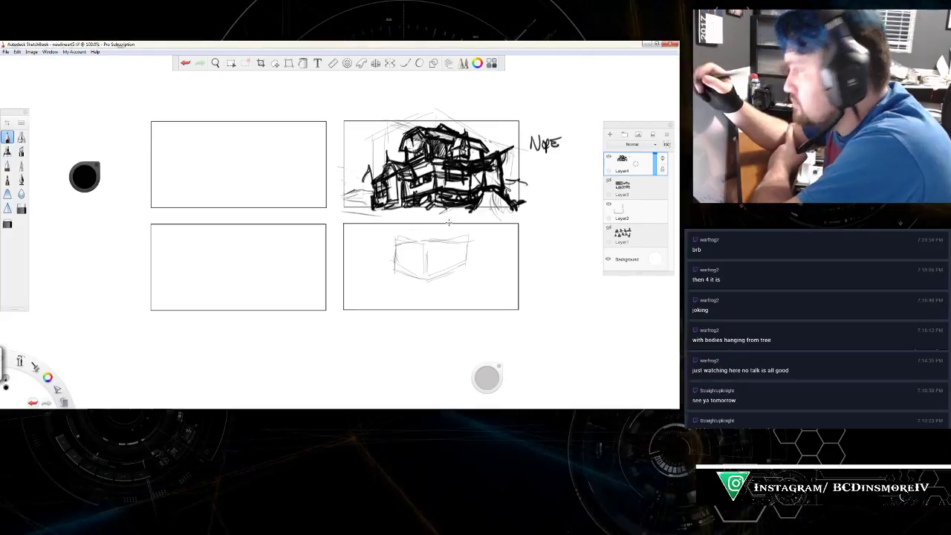
{"action": "left_click", "coordinate": [274, 63]}
{"action": "mouse_move", "coordinate": [433, 233]}
{"action": "left_mouse_down"}
{"action": "mouse_move", "coordinate": [382, 294]}
{"action": "mouse_move", "coordinate": [444, 231]}
{"action": "left_mouse_up"}
{"action": "mouse_move", "coordinate": [456, 276]}
{"action": "left_mouse_down"}
{"action": "mouse_move", "coordinate": [523, 283]}
{"action": "mouse_move", "coordinate": [497, 281]}
{"action": "mouse_move", "coordinate": [503, 289]}
{"action": "mouse_move", "coordinate": [550, 242]}
{"action": "left_mouse_up"}
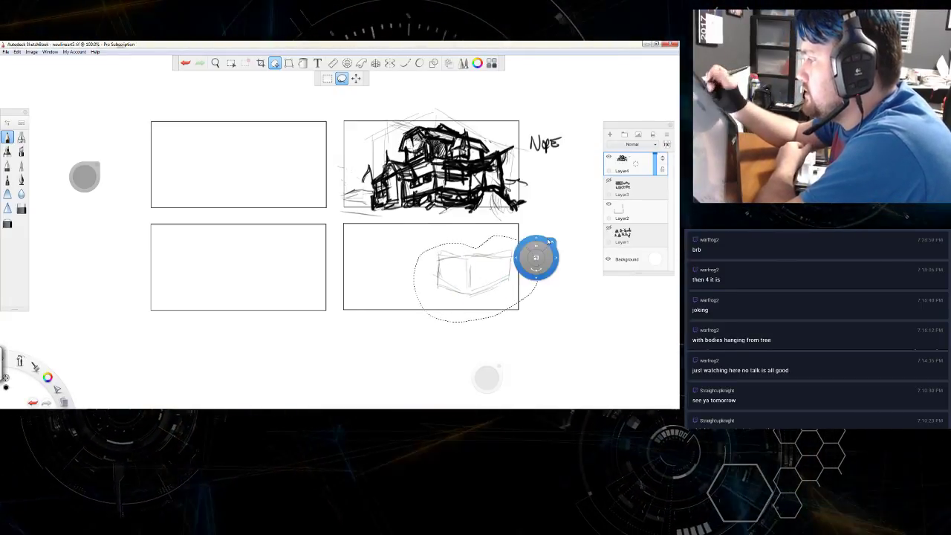
{"action": "left_click", "coordinate": [557, 227]}
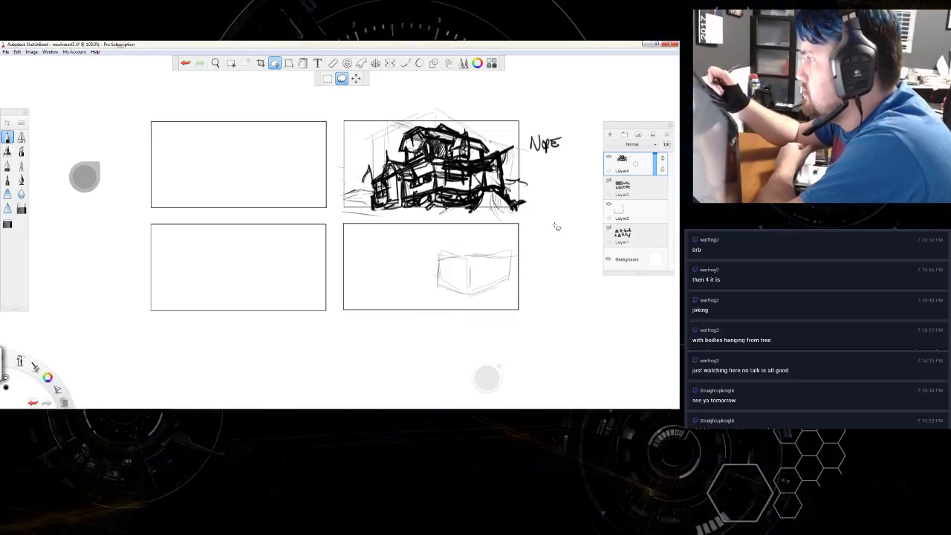
{"action": "left_click", "coordinate": [274, 64]}
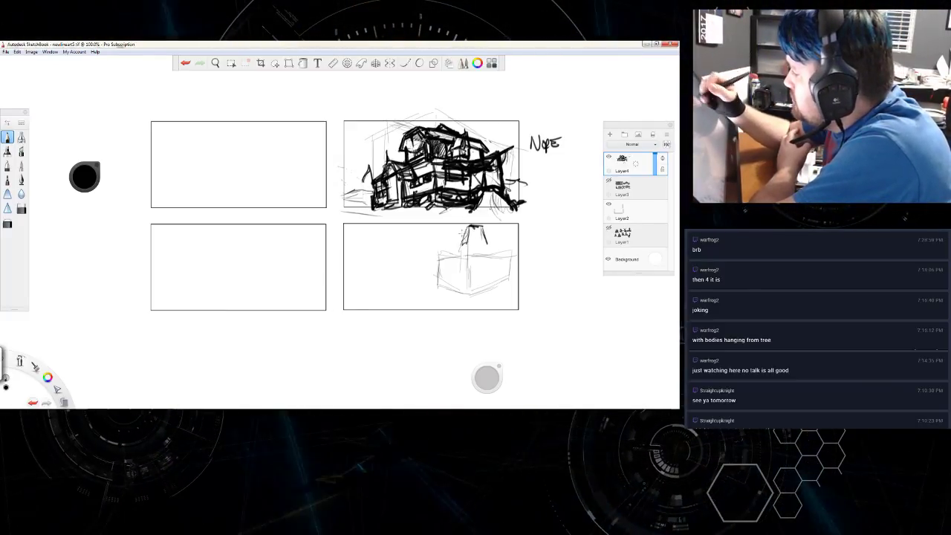
Step: Add the box's bottom edge, vertical tower lines, a right-hand ledge and a small spire
{"action": "left_click_drag", "start_coordinate": [492, 295], "coordinate": [429, 298]}
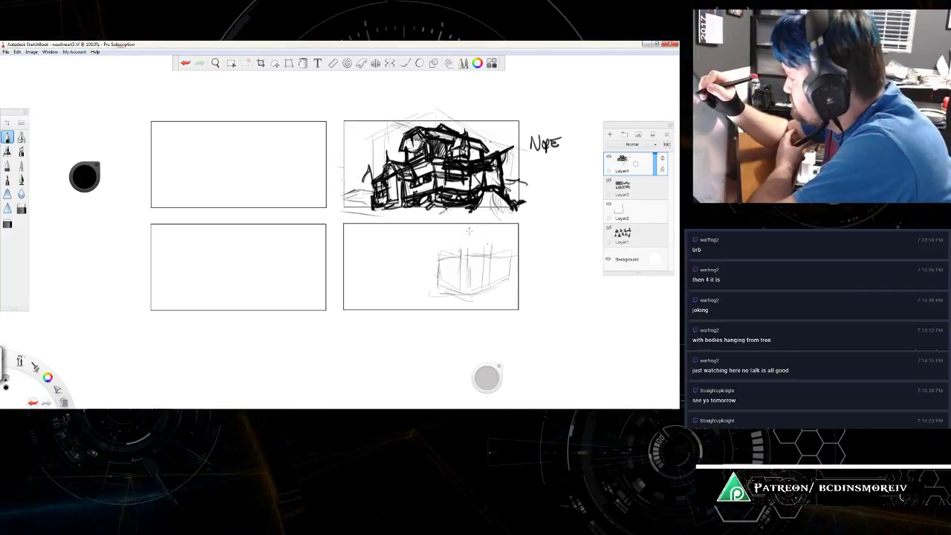
{"action": "left_click_drag", "start_coordinate": [470, 232], "coordinate": [468, 286]}
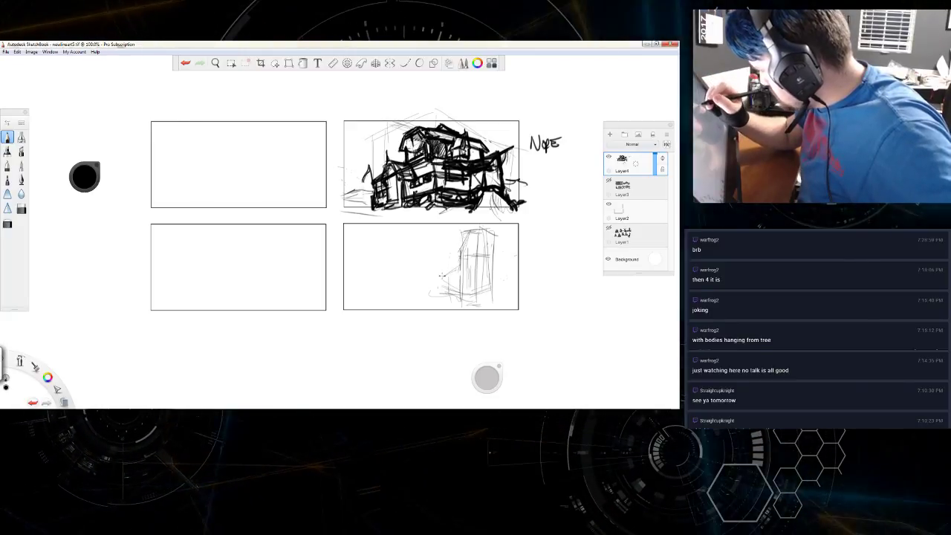
{"action": "left_click_drag", "start_coordinate": [449, 269], "coordinate": [437, 276]}
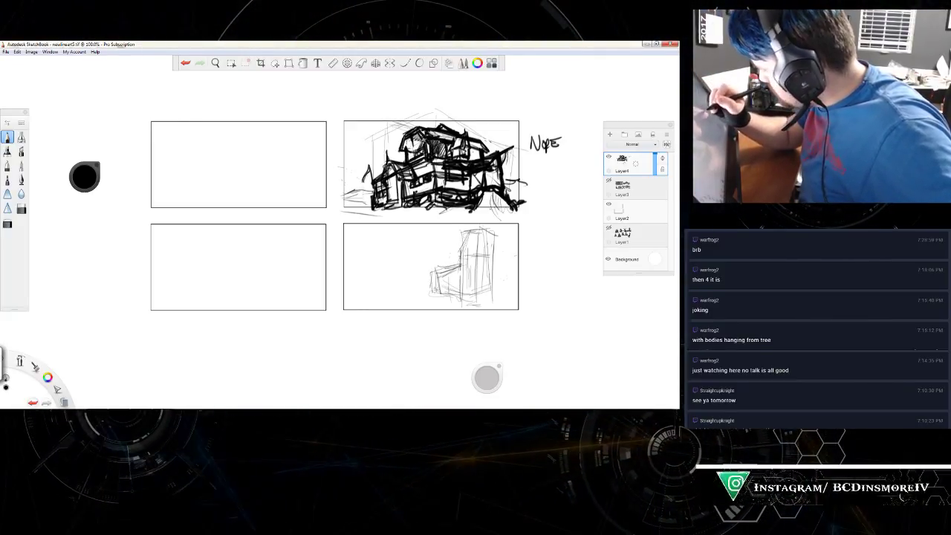
{"action": "mouse_move", "coordinate": [495, 268]}
{"action": "left_mouse_down"}
{"action": "mouse_move", "coordinate": [513, 266]}
{"action": "mouse_move", "coordinate": [506, 287]}
{"action": "left_mouse_up"}
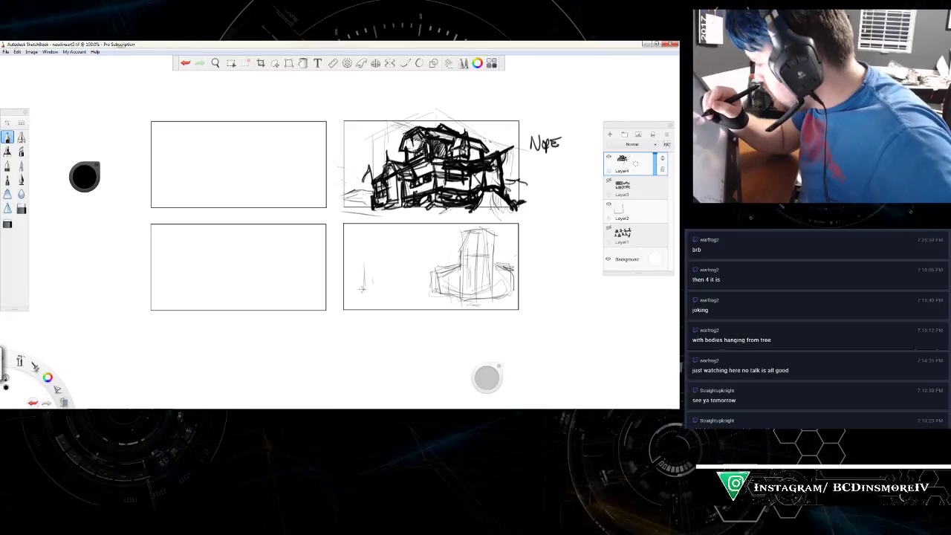
{"action": "left_click_drag", "start_coordinate": [364, 265], "coordinate": [368, 290]}
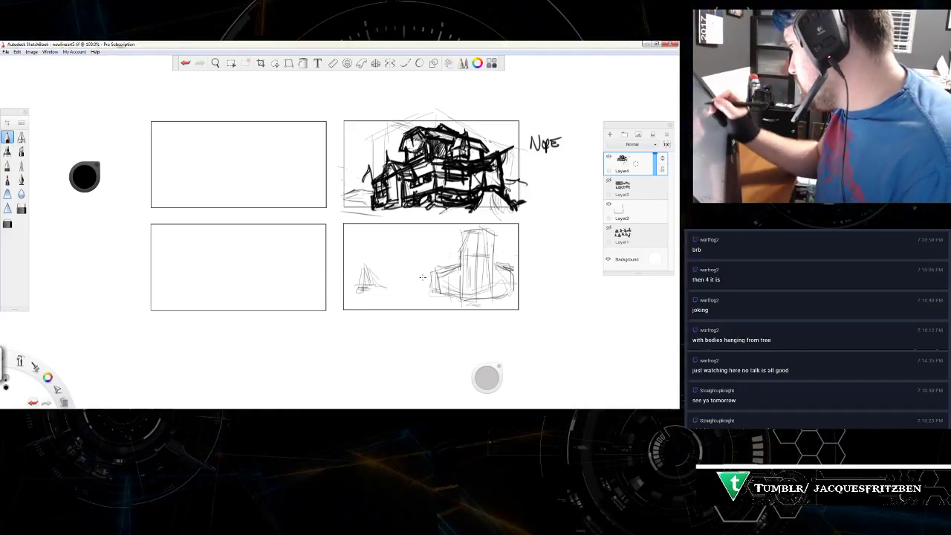
Step: Draw a long horizon line across the panel and block in a dark skyline at its left
{"action": "left_click_drag", "start_coordinate": [346, 280], "coordinate": [541, 280]}
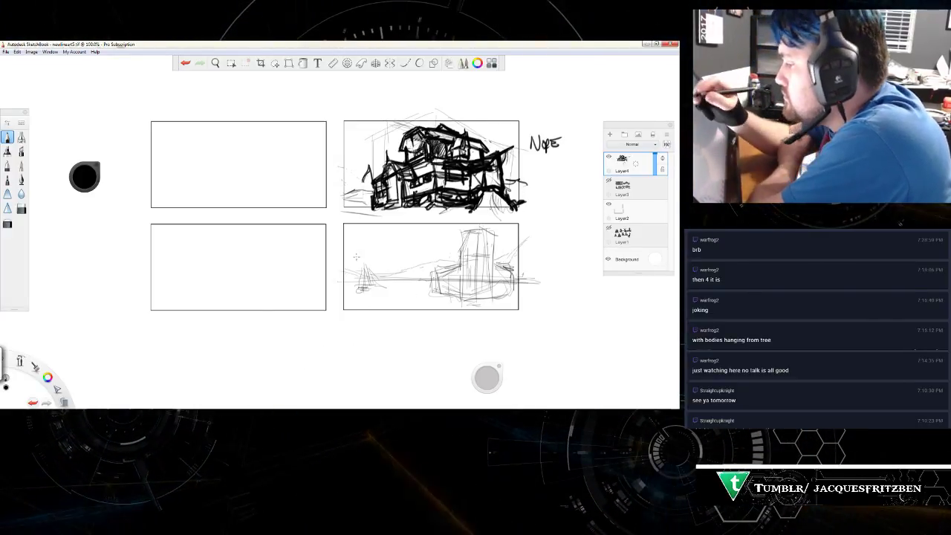
{"action": "left_click_drag", "start_coordinate": [509, 197], "coordinate": [526, 208]}
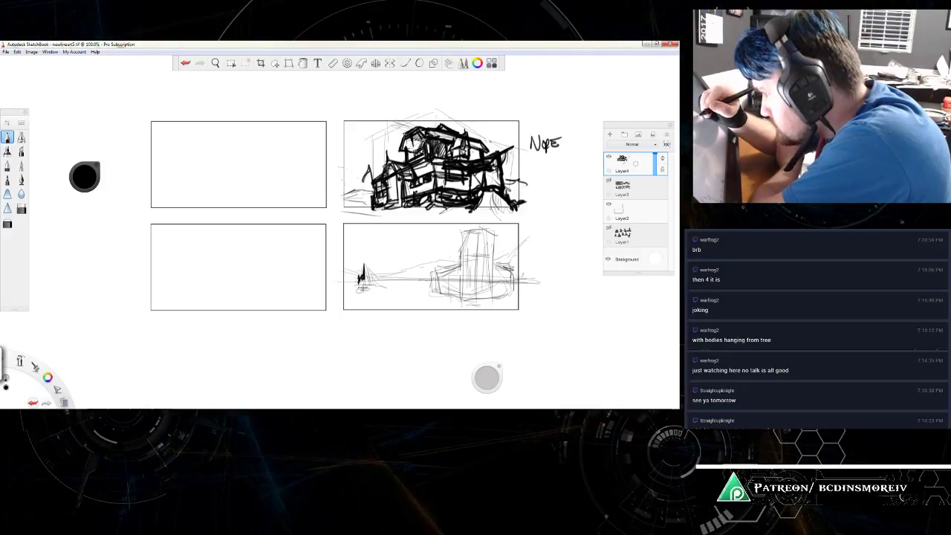
{"action": "left_click_drag", "start_coordinate": [359, 273], "coordinate": [363, 284]}
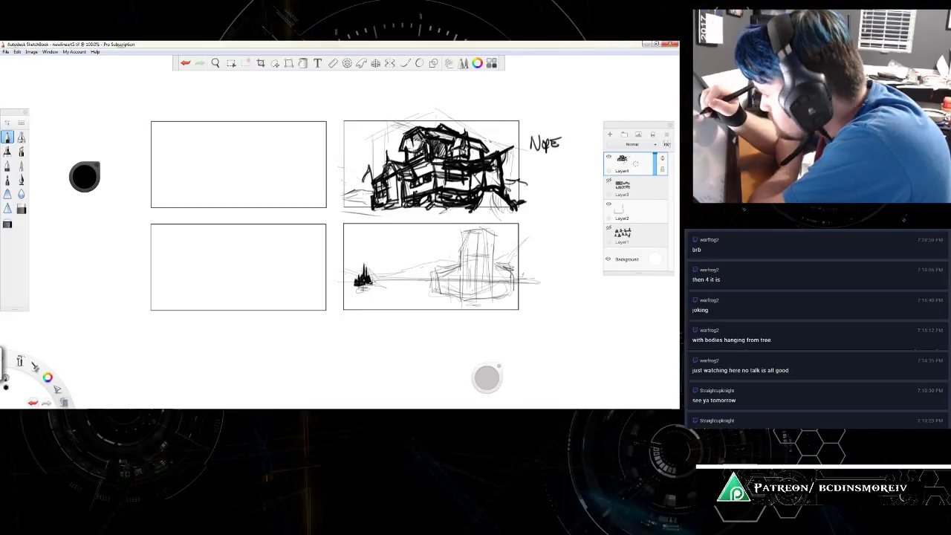
{"action": "left_click_drag", "start_coordinate": [372, 277], "coordinate": [385, 284]}
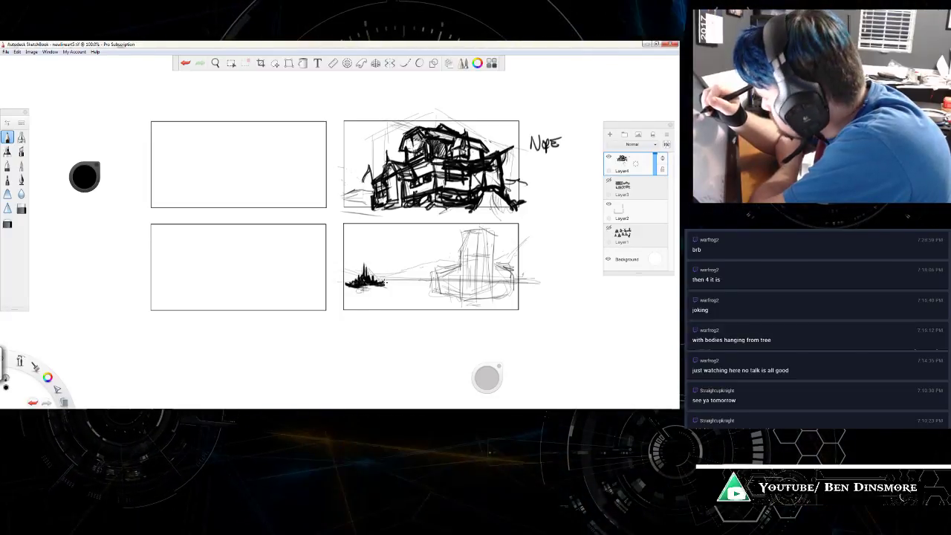
{"action": "left_click_drag", "start_coordinate": [391, 281], "coordinate": [406, 282]}
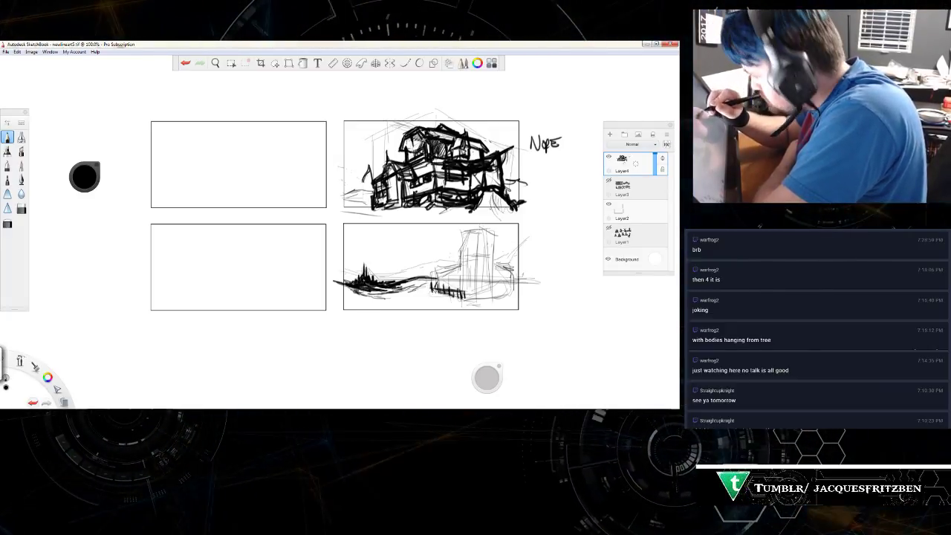
Step: Hatch fence marks along the ground and draw a pole topped by a small flag
{"action": "left_click_drag", "start_coordinate": [450, 289], "coordinate": [472, 296]}
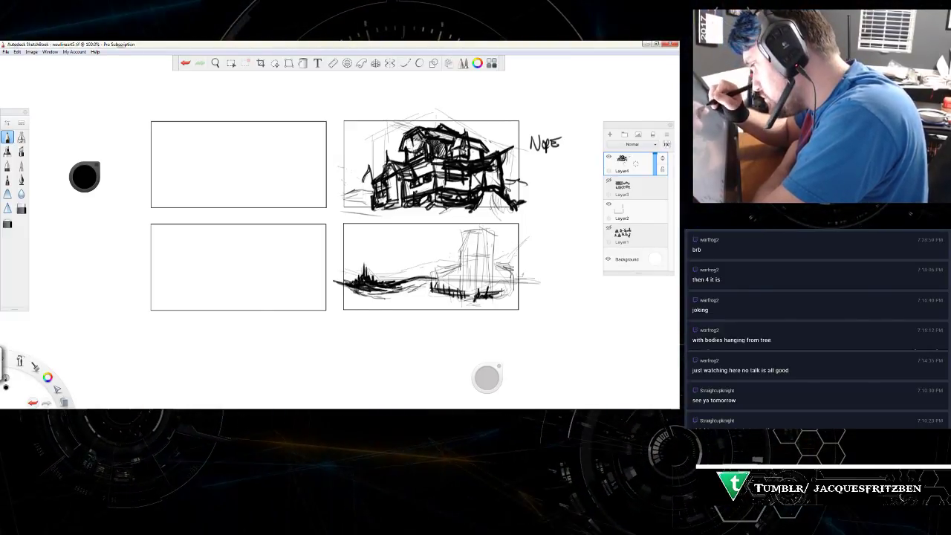
{"action": "left_click_drag", "start_coordinate": [490, 295], "coordinate": [513, 297]}
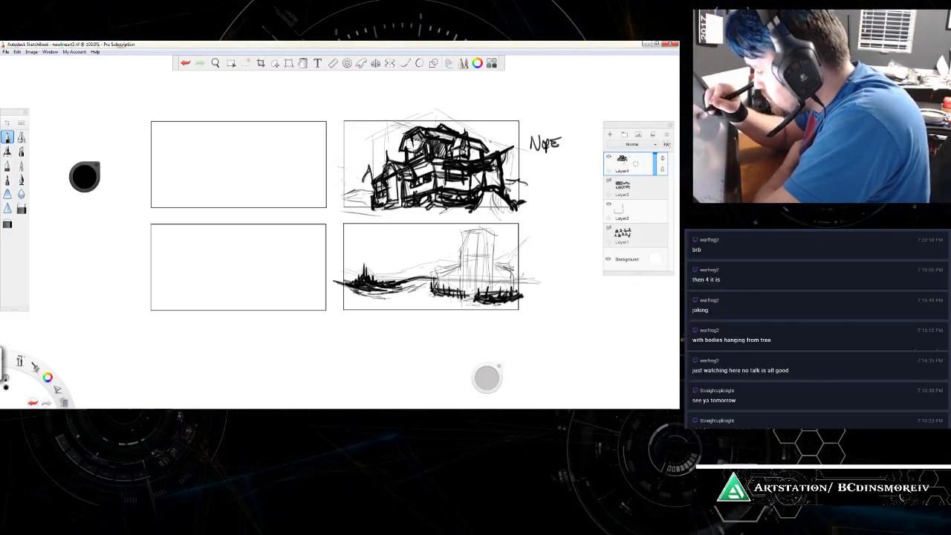
{"action": "left_click_drag", "start_coordinate": [432, 252], "coordinate": [432, 292]}
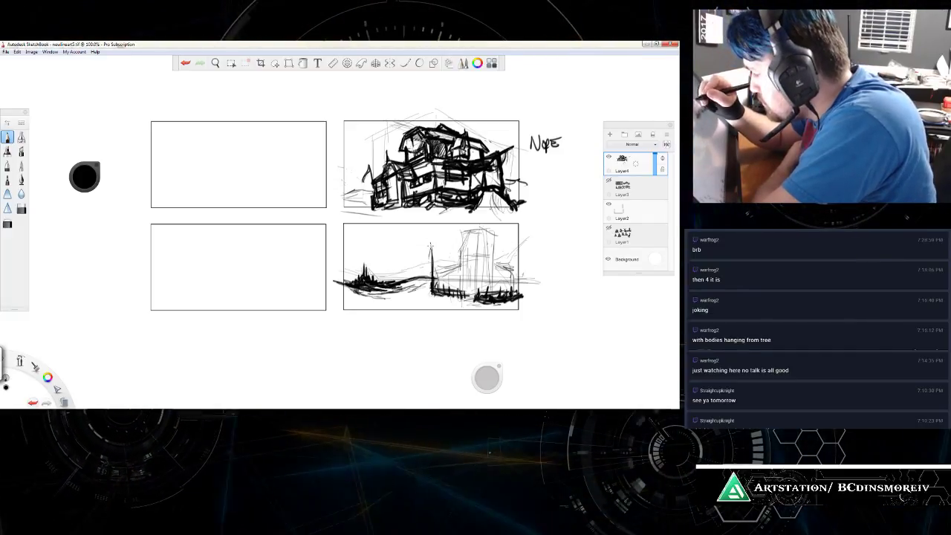
{"action": "mouse_move", "coordinate": [431, 248]}
{"action": "left_mouse_down"}
{"action": "mouse_move", "coordinate": [414, 259]}
{"action": "mouse_move", "coordinate": [431, 250]}
{"action": "left_mouse_up"}
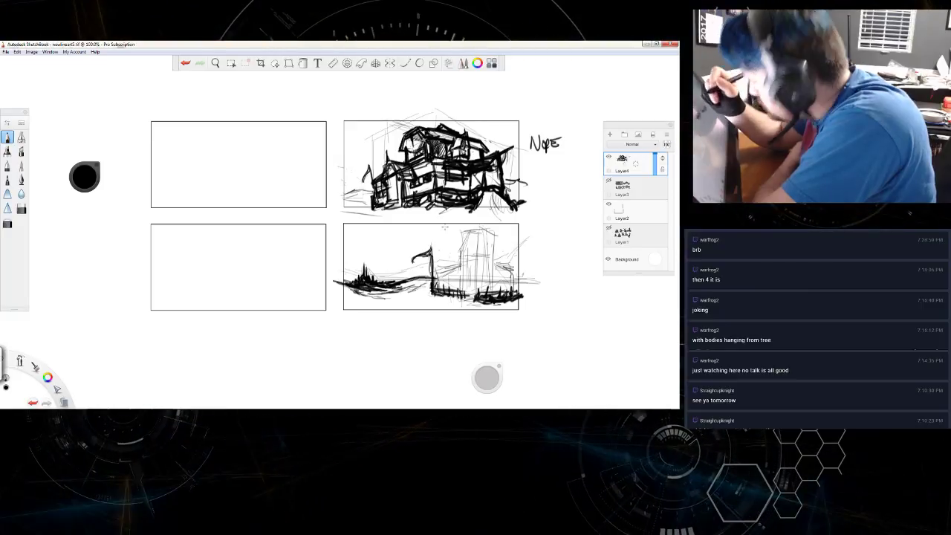
Step: Block in dark marks and a flagged mast beside the tower, testing strokes with undo and redo
{"action": "key", "text": "ctrl+z"}
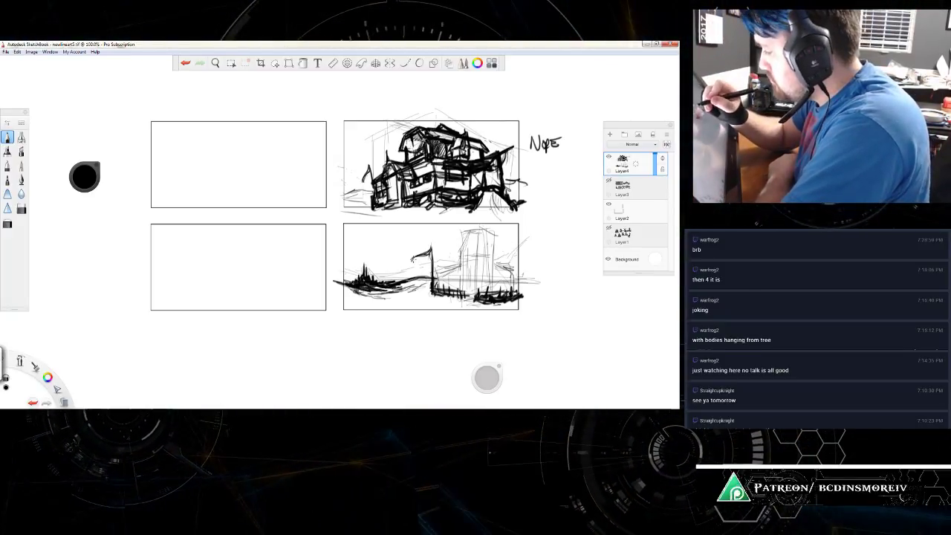
{"action": "left_click_drag", "start_coordinate": [424, 261], "coordinate": [429, 252]}
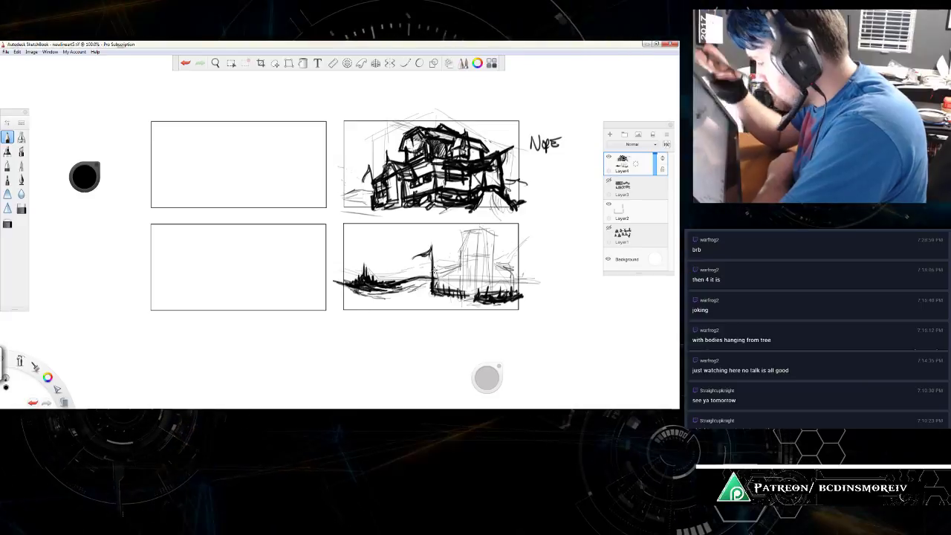
{"action": "left_click_drag", "start_coordinate": [431, 254], "coordinate": [421, 254]}
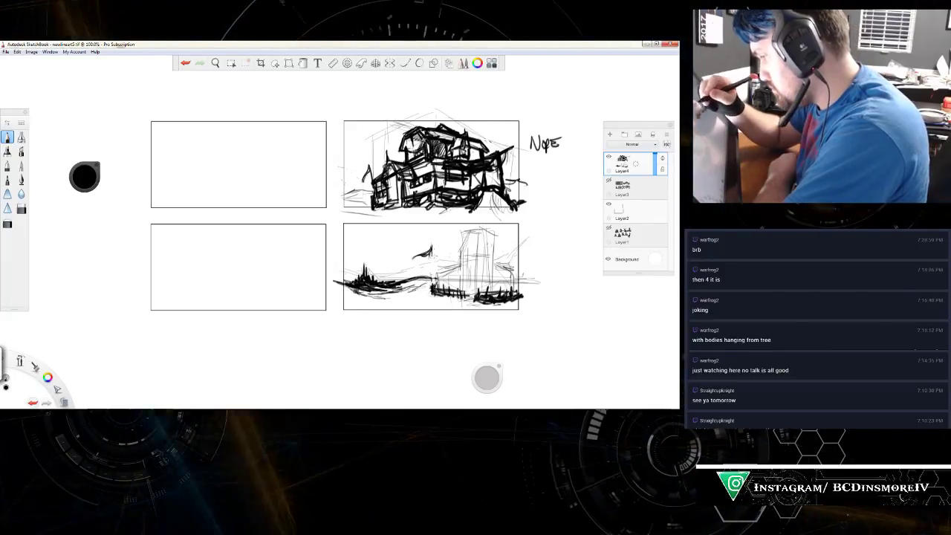
{"action": "left_click_drag", "start_coordinate": [434, 247], "coordinate": [434, 281]}
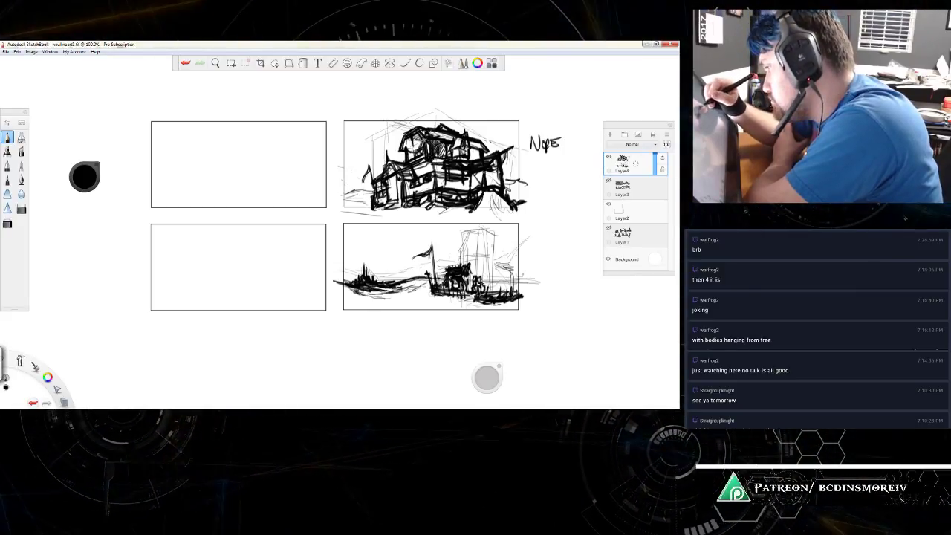
{"action": "key", "text": "ctrl+z"}
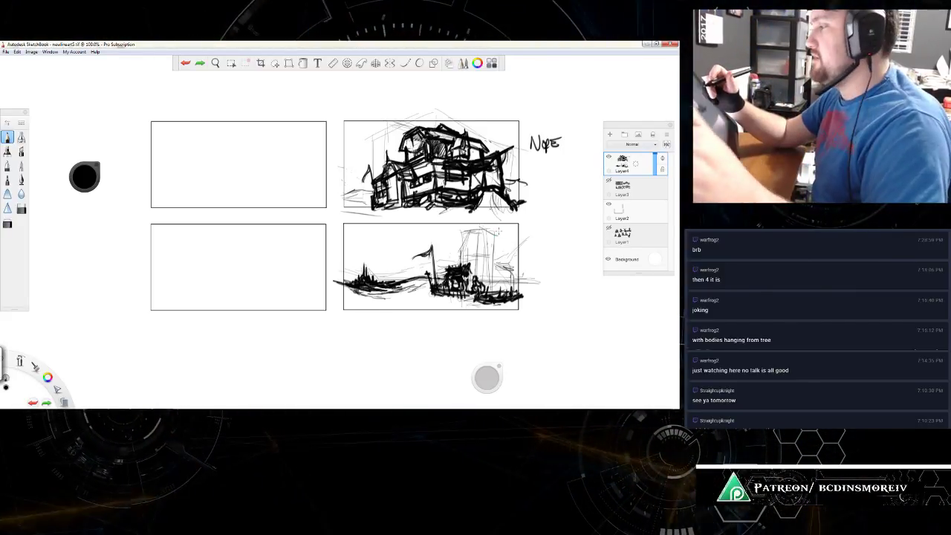
{"action": "left_click", "coordinate": [200, 63]}
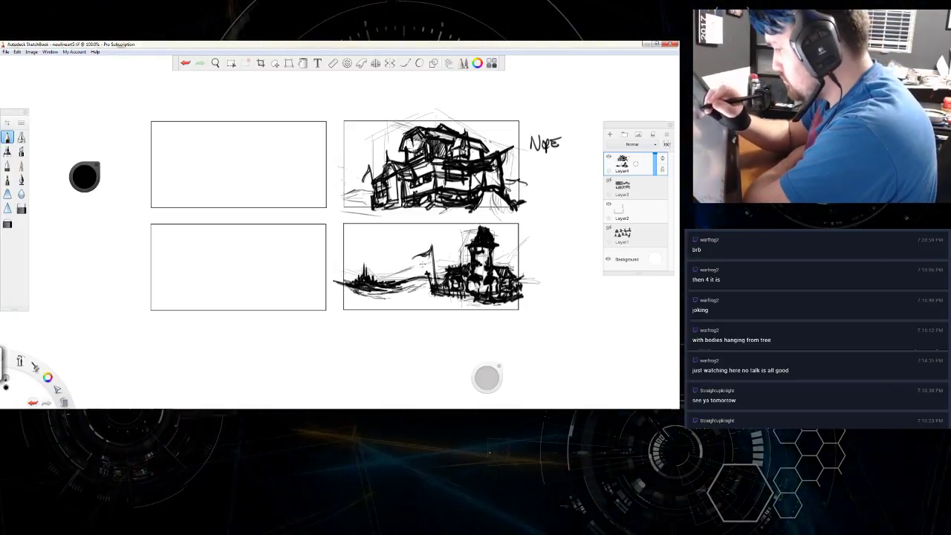
{"action": "key", "text": "ctrl+z"}
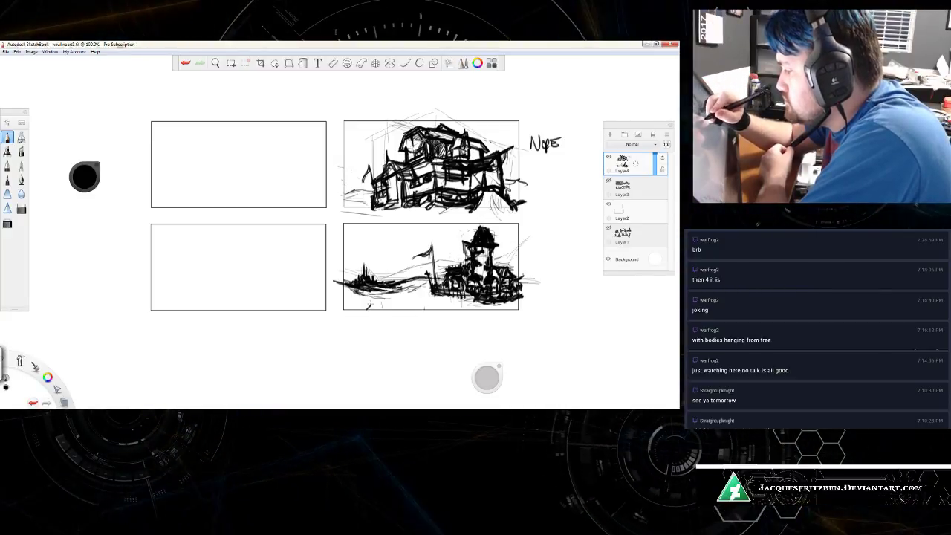
Step: Try two strokes below the sketch's left side, then undo both
{"action": "left_click_drag", "start_coordinate": [367, 305], "coordinate": [396, 304]}
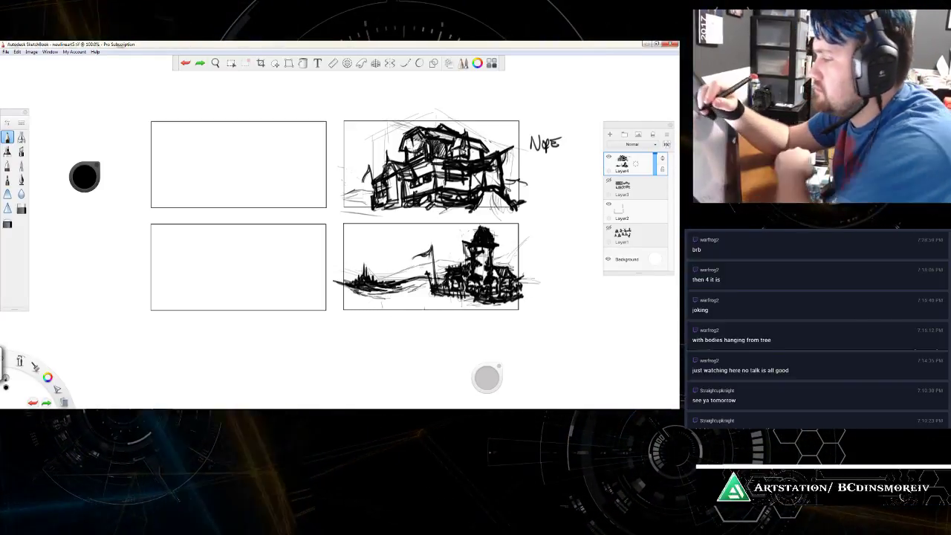
{"action": "left_click_drag", "start_coordinate": [347, 285], "coordinate": [372, 319]}
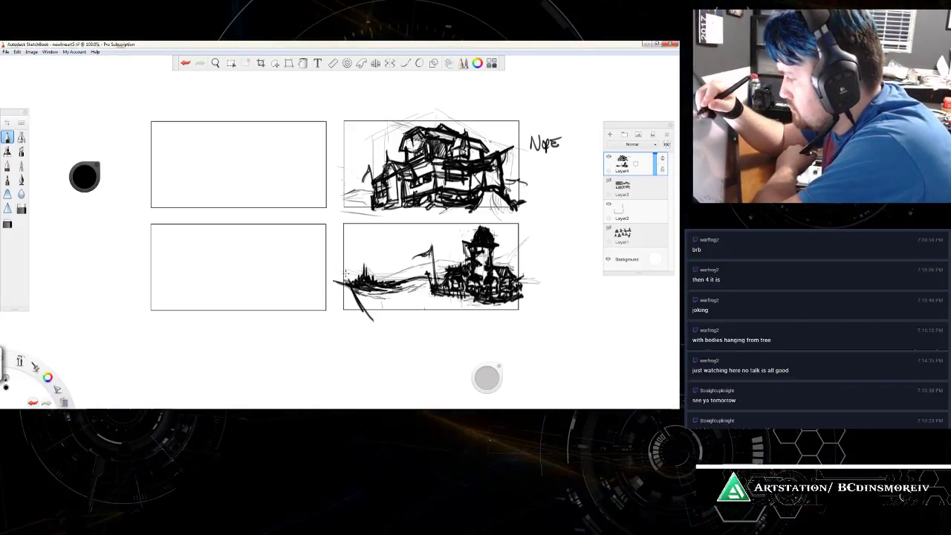
{"action": "key", "text": "ctrl+z"}
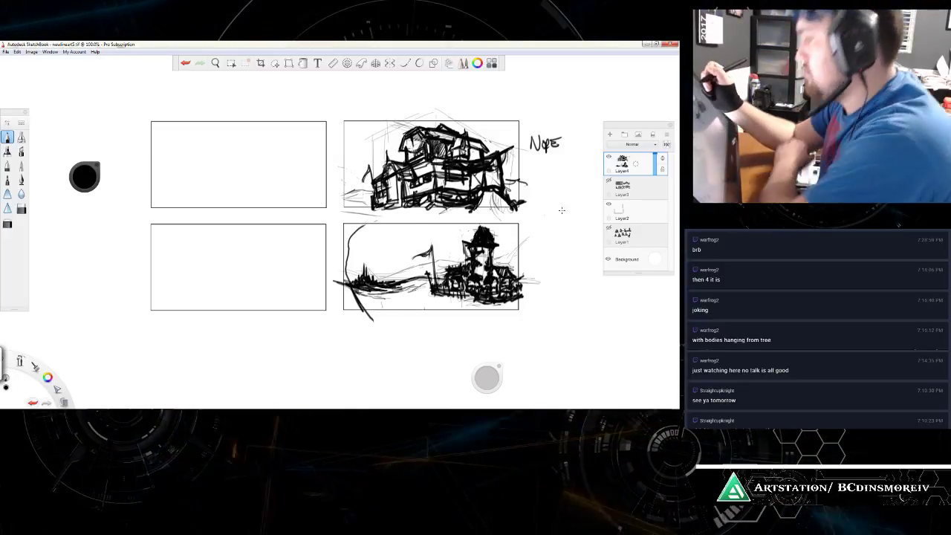
{"action": "key", "text": "ctrl+z"}
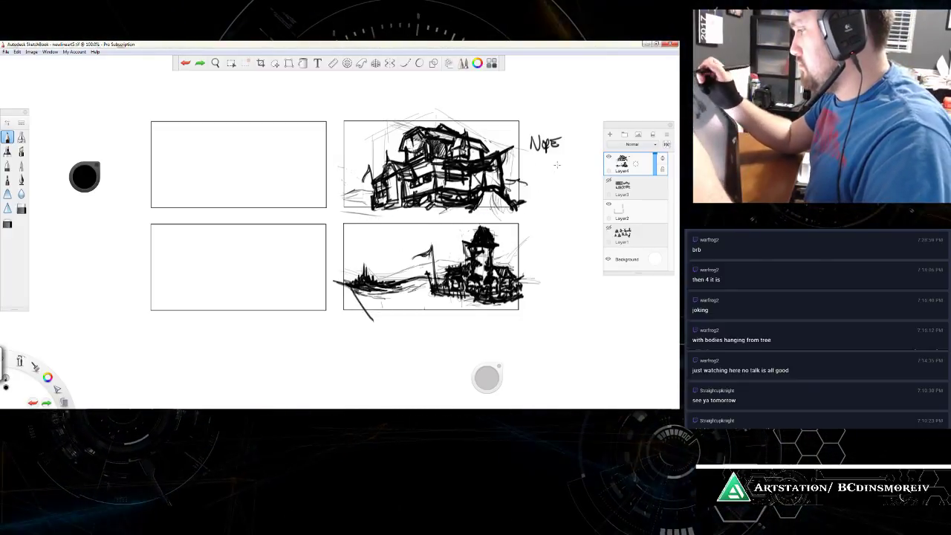
Step: Lasso the whole lower-right sketch and reposition it within its frame
{"action": "left_click", "coordinate": [275, 64]}
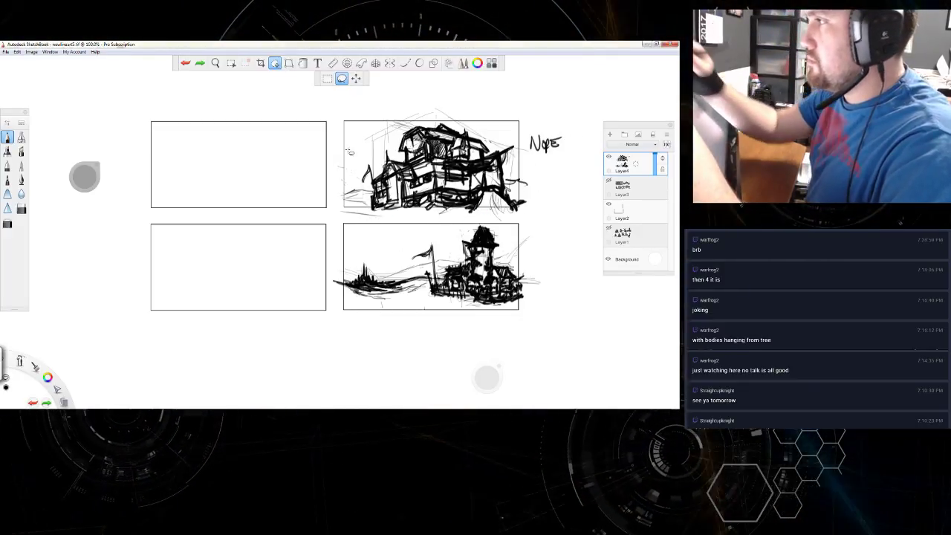
{"action": "mouse_move", "coordinate": [344, 222]}
{"action": "left_mouse_down"}
{"action": "mouse_move", "coordinate": [332, 304]}
{"action": "mouse_move", "coordinate": [394, 352]}
{"action": "mouse_move", "coordinate": [529, 353]}
{"action": "mouse_move", "coordinate": [572, 318]}
{"action": "mouse_move", "coordinate": [562, 247]}
{"action": "mouse_move", "coordinate": [546, 226]}
{"action": "mouse_move", "coordinate": [473, 194]}
{"action": "mouse_move", "coordinate": [462, 201]}
{"action": "mouse_move", "coordinate": [513, 256]}
{"action": "mouse_move", "coordinate": [539, 255]}
{"action": "mouse_move", "coordinate": [515, 237]}
{"action": "mouse_move", "coordinate": [530, 253]}
{"action": "left_mouse_up"}
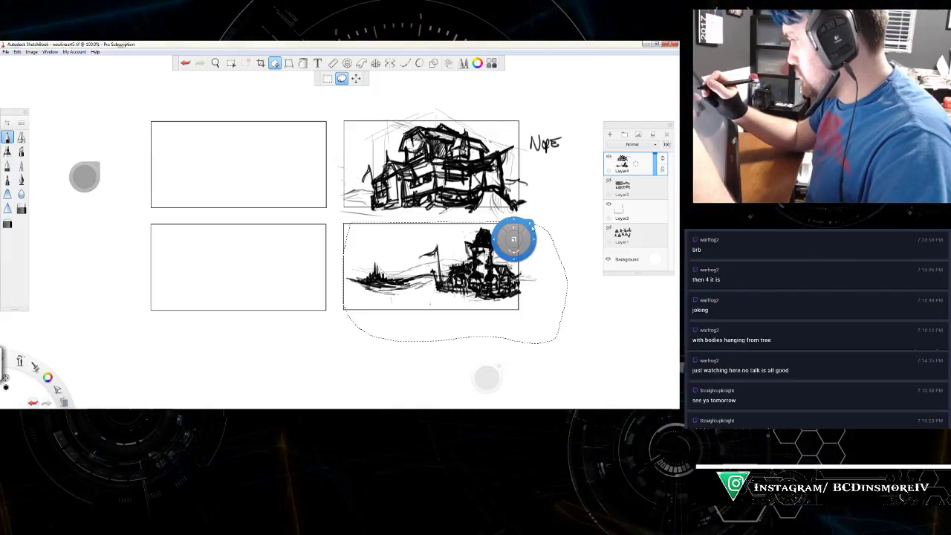
{"action": "left_click", "coordinate": [543, 212]}
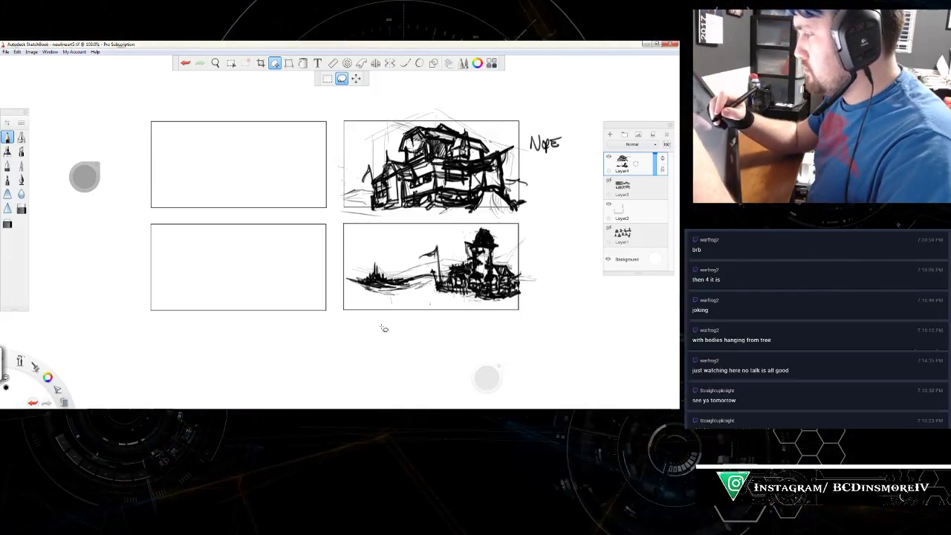
{"action": "key", "text": "b"}
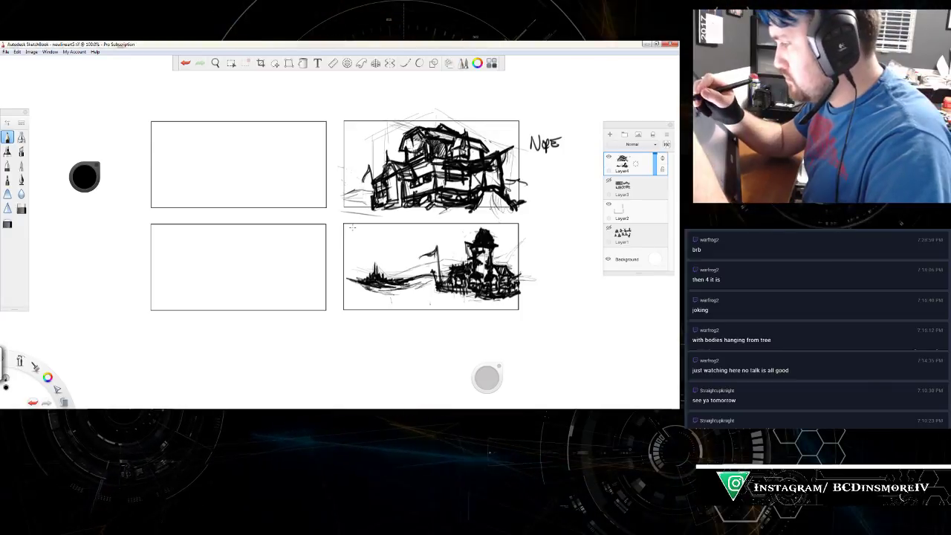
Step: Draw a curved tree trunk along the panel's left edge with a branch at the top-left
{"action": "mouse_move", "coordinate": [346, 239]}
{"action": "left_mouse_down"}
{"action": "mouse_move", "coordinate": [346, 285]}
{"action": "mouse_move", "coordinate": [387, 313]}
{"action": "left_mouse_up"}
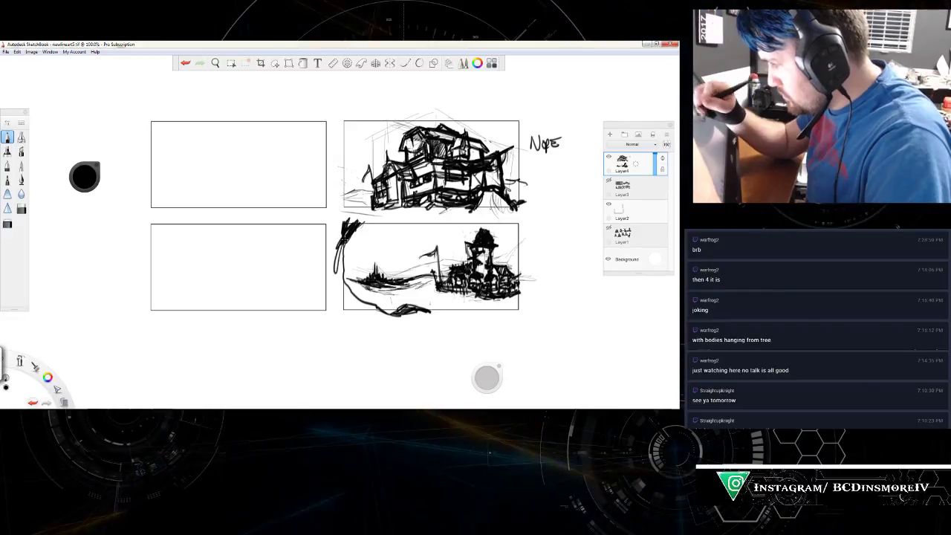
{"action": "left_click_drag", "start_coordinate": [346, 235], "coordinate": [337, 280]}
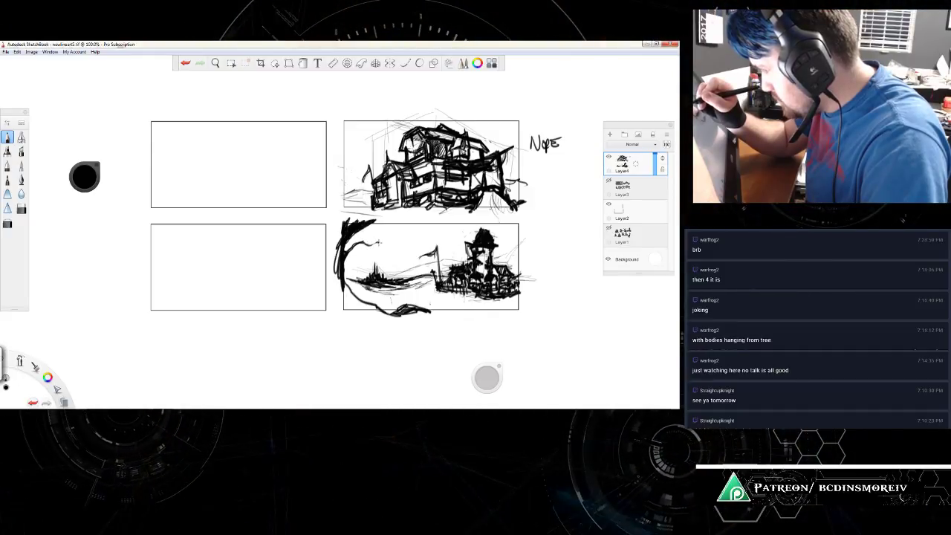
{"action": "left_click_drag", "start_coordinate": [366, 244], "coordinate": [394, 241]}
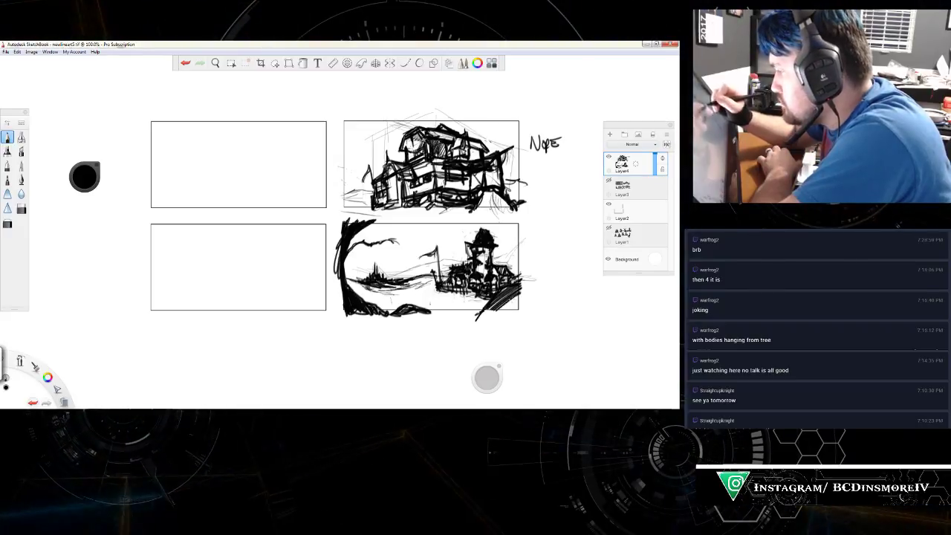
Step: Shade the tree base dark, undoing stray hatching in the lower-right corner
{"action": "left_click_drag", "start_coordinate": [487, 312], "coordinate": [519, 289]}
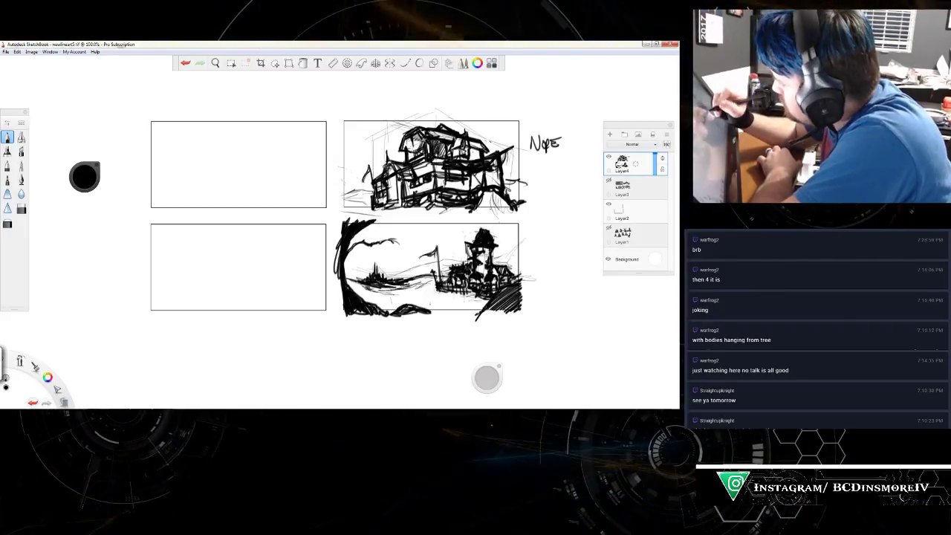
{"action": "key", "text": "ctrl+z"}
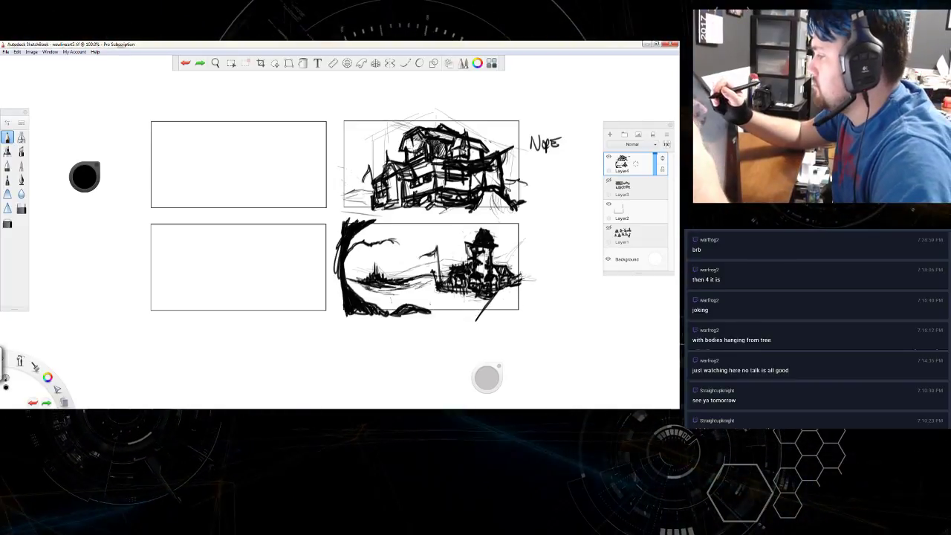
{"action": "key", "text": "ctrl+z"}
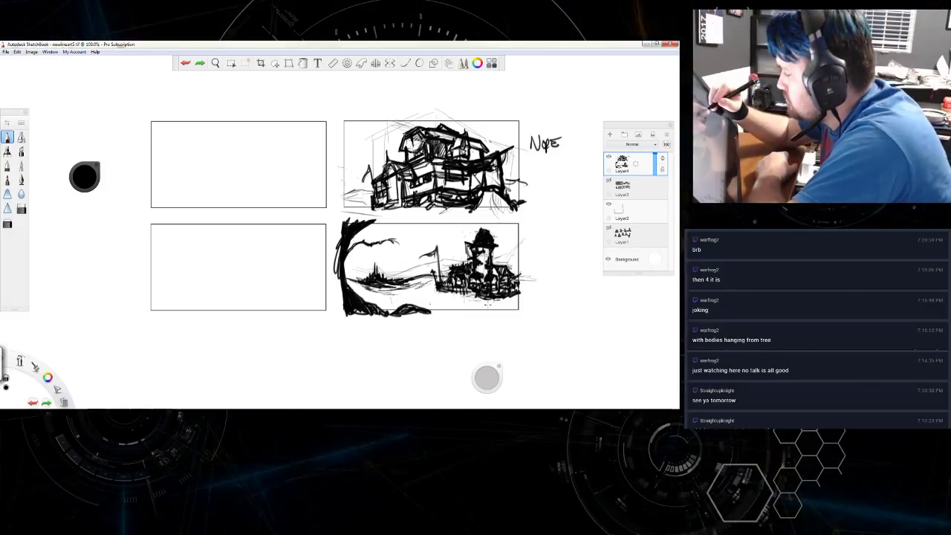
{"action": "left_click_drag", "start_coordinate": [430, 312], "coordinate": [392, 304]}
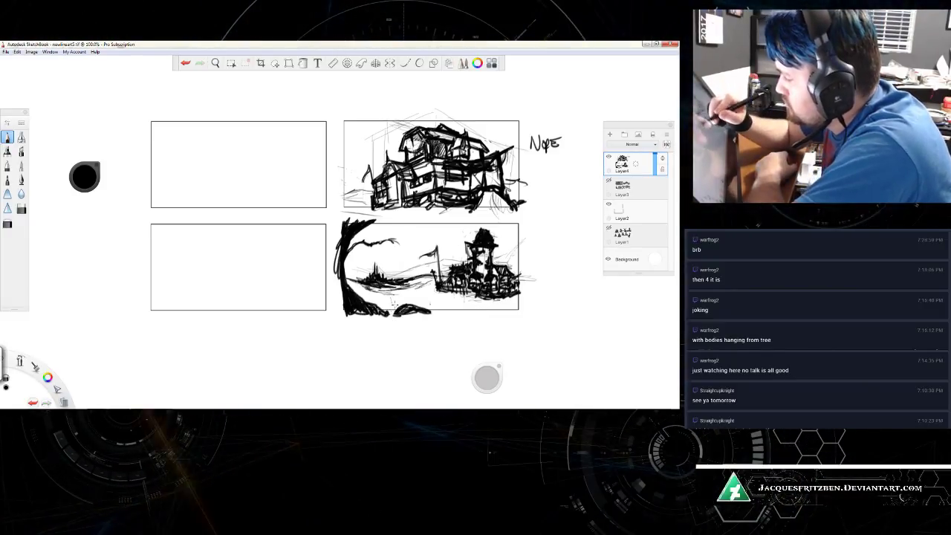
{"action": "key", "text": "ctrl+z"}
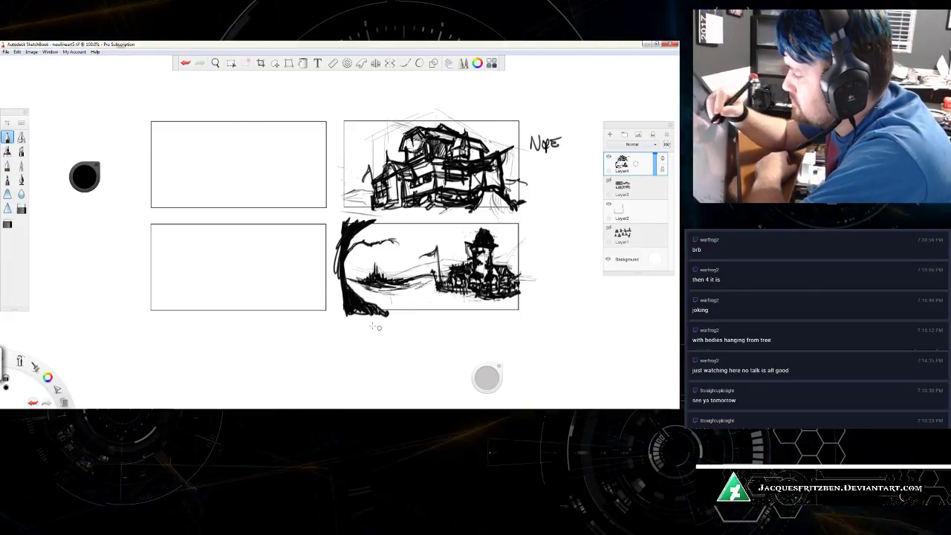
{"action": "left_click_drag", "start_coordinate": [383, 312], "coordinate": [350, 294]}
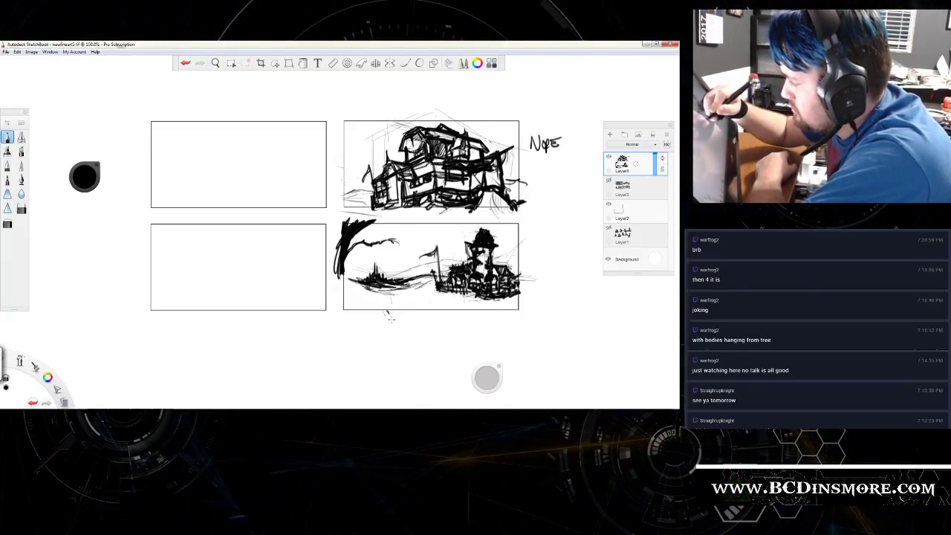
Step: Undo stray strokes and redraw dark hatching along the panel's left edge
{"action": "key", "text": "ctrl+z"}
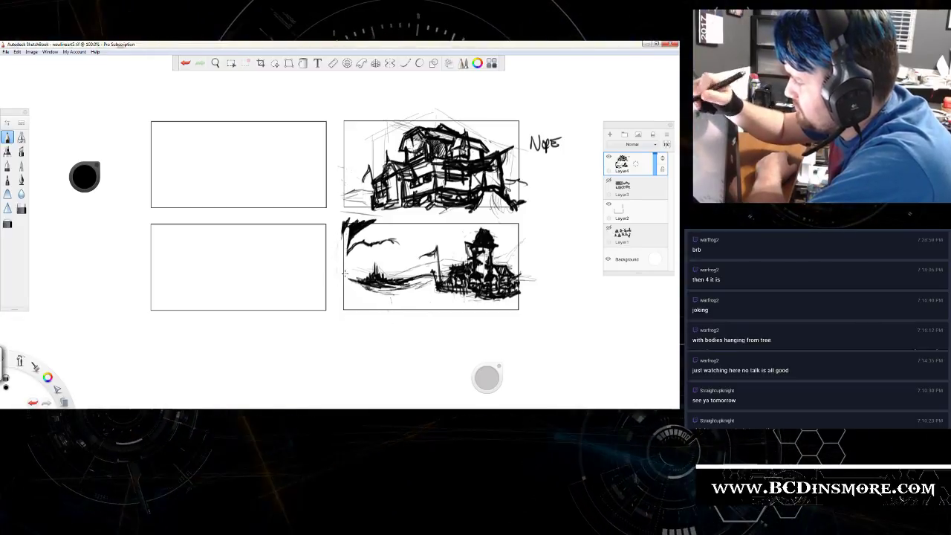
{"action": "key", "text": "ctrl+z"}
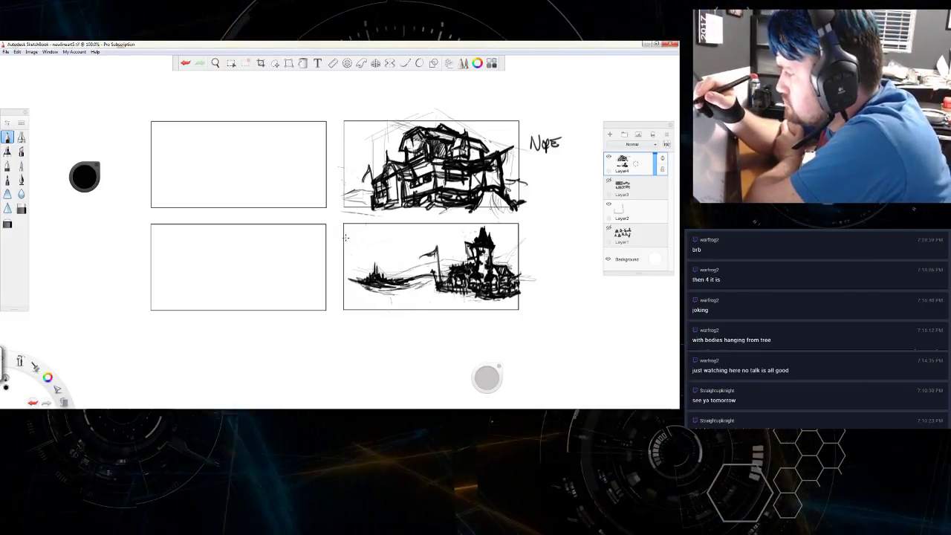
{"action": "left_click_drag", "start_coordinate": [339, 238], "coordinate": [359, 234]}
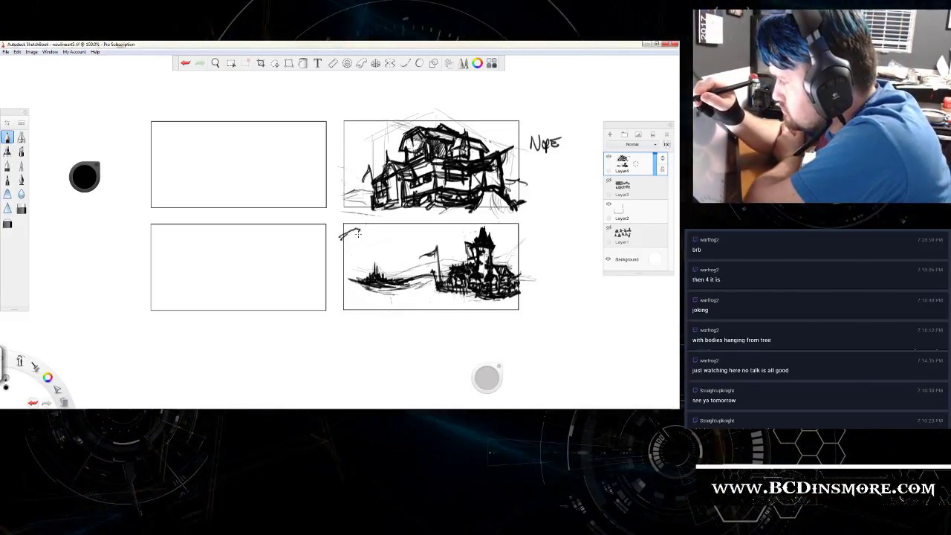
{"action": "left_click_drag", "start_coordinate": [347, 282], "coordinate": [354, 322]}
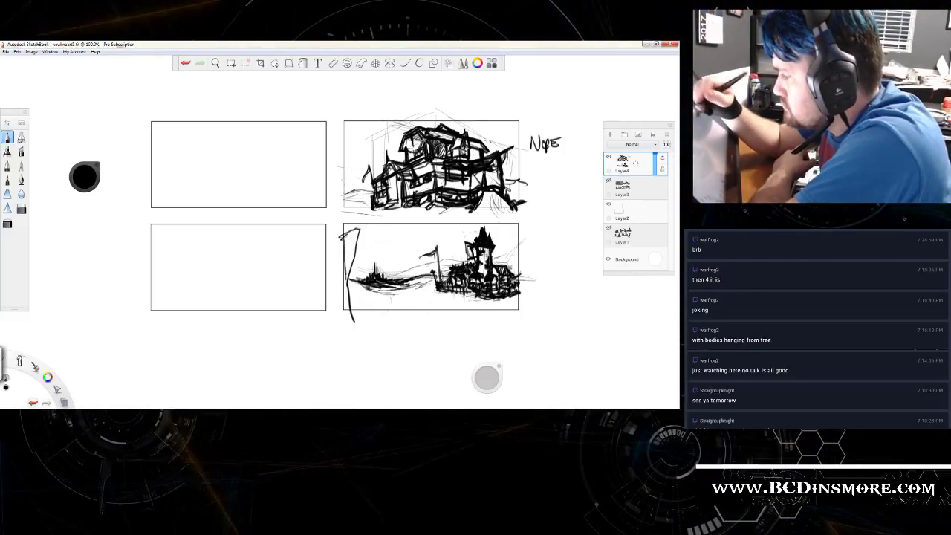
{"action": "left_click_drag", "start_coordinate": [356, 232], "coordinate": [347, 273]}
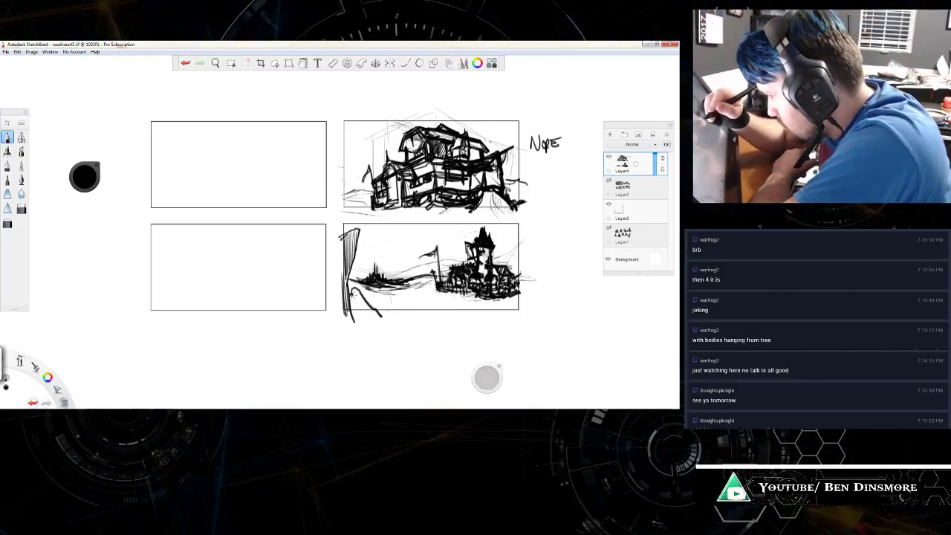
{"action": "left_click_drag", "start_coordinate": [355, 305], "coordinate": [382, 318]}
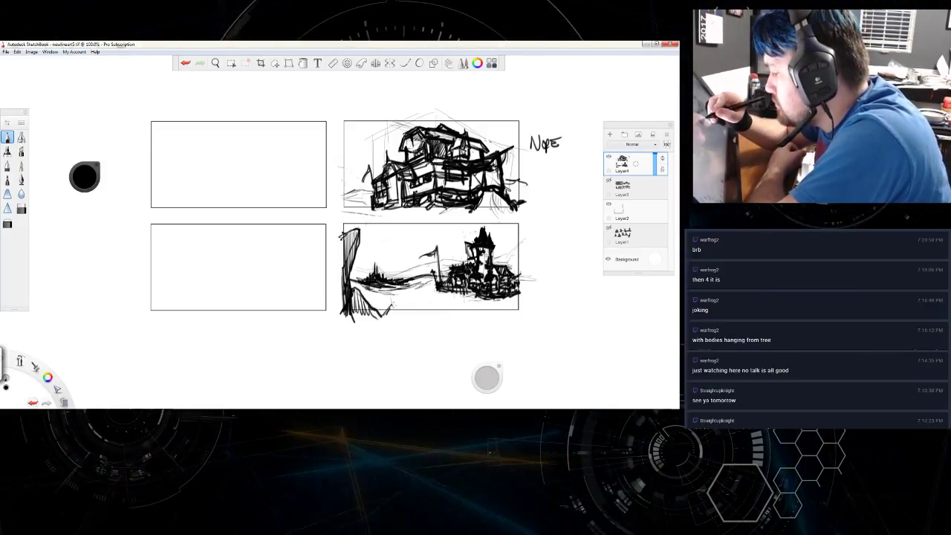
Step: Sketch rocky foreground at the lower left and a small boat near the bottom
{"action": "mouse_move", "coordinate": [411, 323]}
{"action": "left_mouse_down"}
{"action": "mouse_move", "coordinate": [392, 301]}
{"action": "mouse_move", "coordinate": [418, 324]}
{"action": "left_mouse_up"}
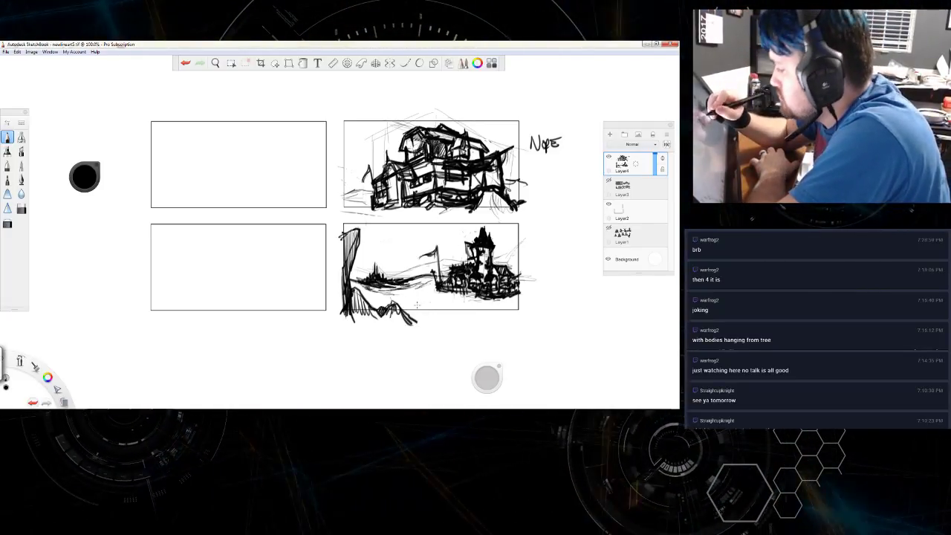
{"action": "left_click_drag", "start_coordinate": [418, 306], "coordinate": [429, 301]}
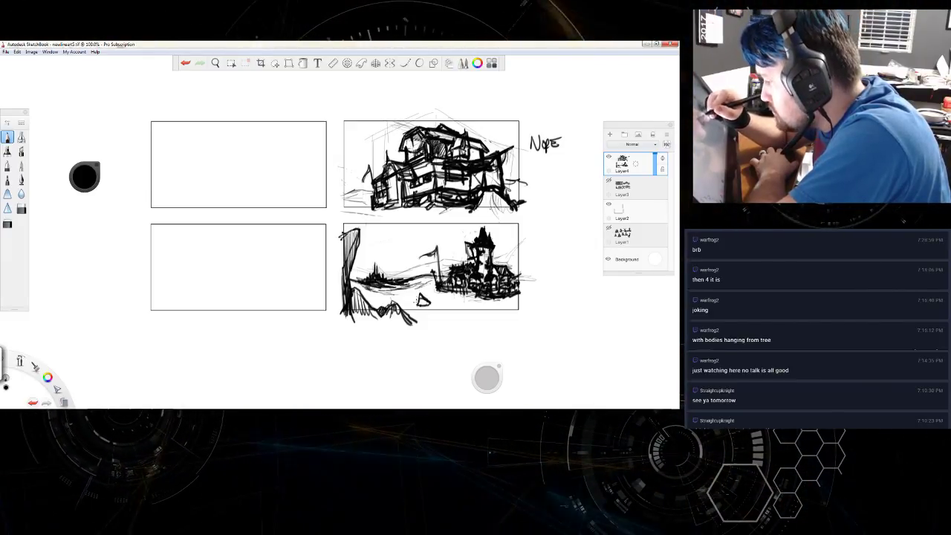
{"action": "left_click_drag", "start_coordinate": [413, 304], "coordinate": [430, 300]}
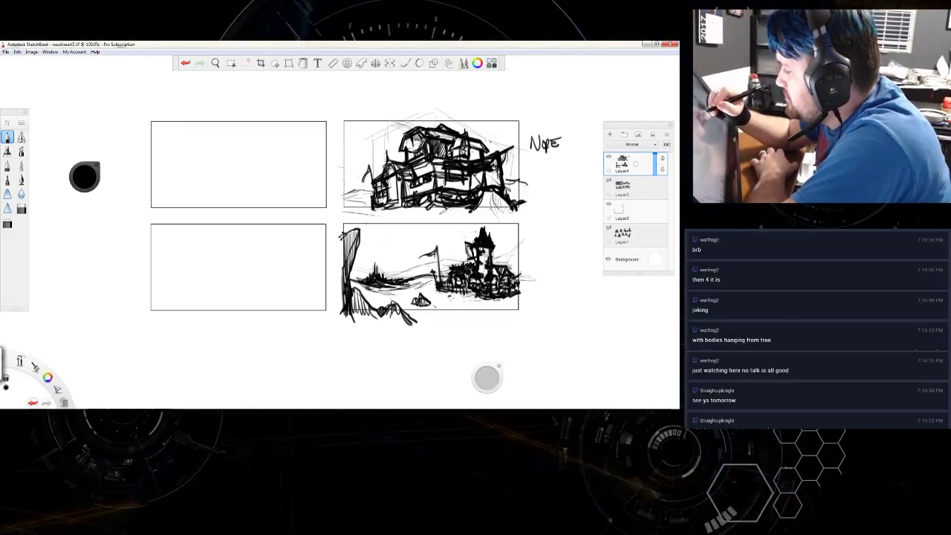
{"action": "left_click_drag", "start_coordinate": [416, 297], "coordinate": [423, 303]}
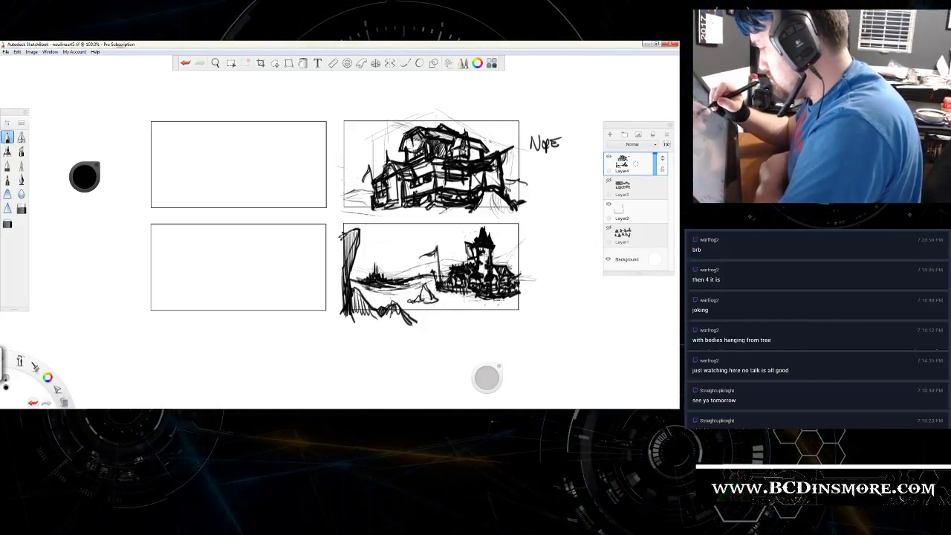
Step: Add a rock in the bottom-right corner and a faint horizon line across the lower-left box
{"action": "left_click_drag", "start_coordinate": [494, 306], "coordinate": [498, 303]}
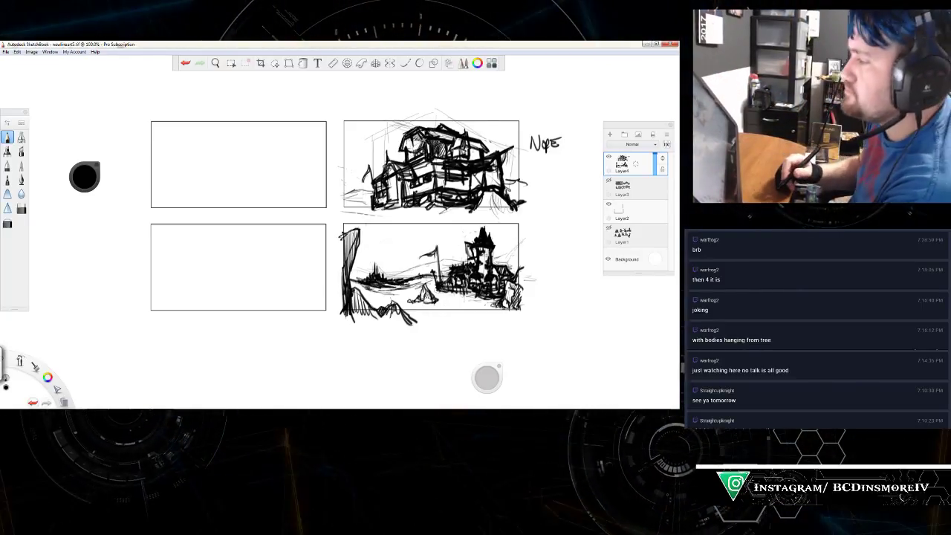
{"action": "left_click_drag", "start_coordinate": [160, 277], "coordinate": [281, 278]}
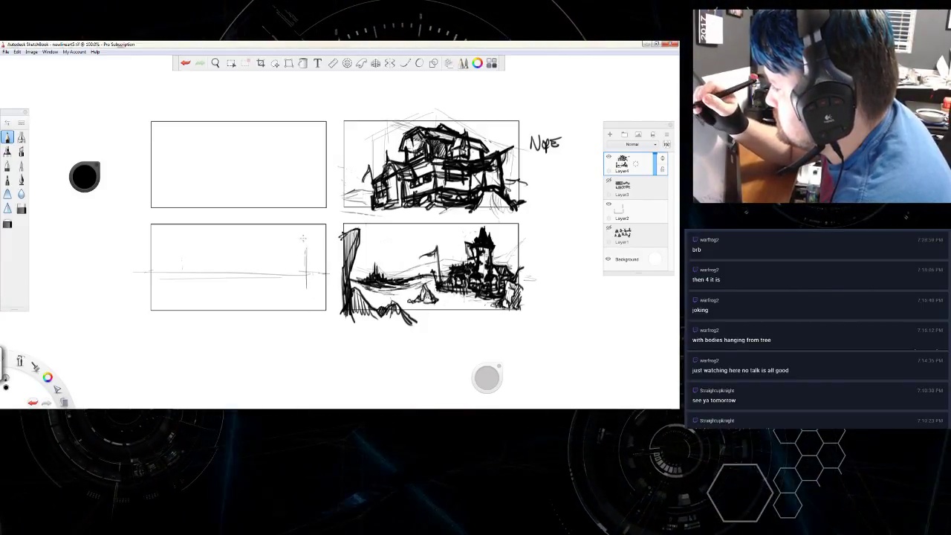
Step: Outline the house block and sketch a curving shoreline in the lower-left box
{"action": "mouse_move", "coordinate": [302, 238]}
{"action": "left_mouse_down"}
{"action": "mouse_move", "coordinate": [263, 245]}
{"action": "mouse_move", "coordinate": [313, 232]}
{"action": "mouse_move", "coordinate": [255, 246]}
{"action": "mouse_move", "coordinate": [319, 234]}
{"action": "mouse_move", "coordinate": [253, 261]}
{"action": "left_mouse_up"}
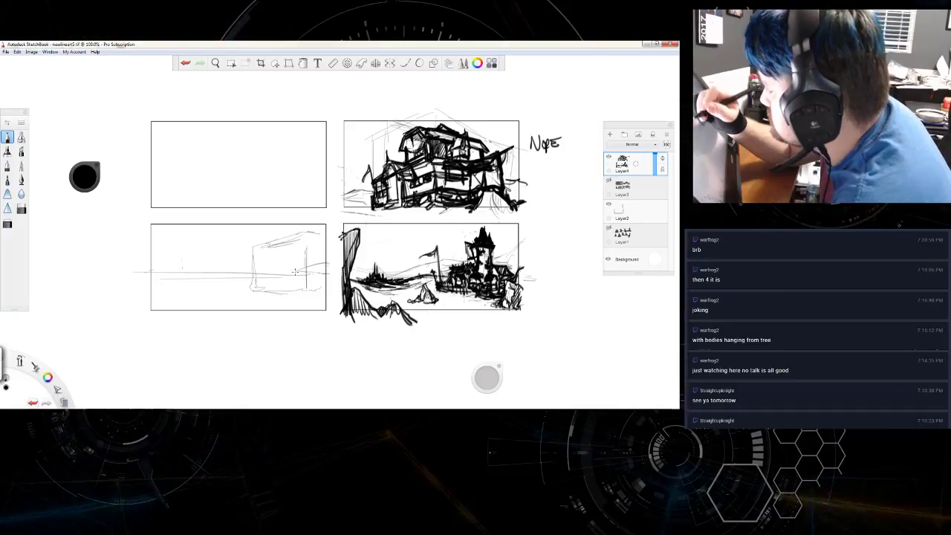
{"action": "left_click_drag", "start_coordinate": [304, 274], "coordinate": [300, 322]}
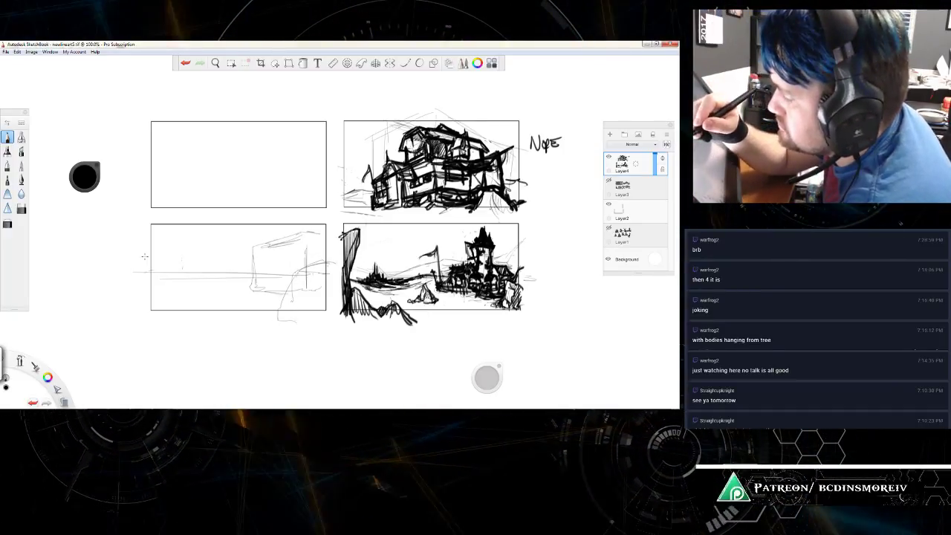
{"action": "left_click_drag", "start_coordinate": [149, 231], "coordinate": [159, 257]}
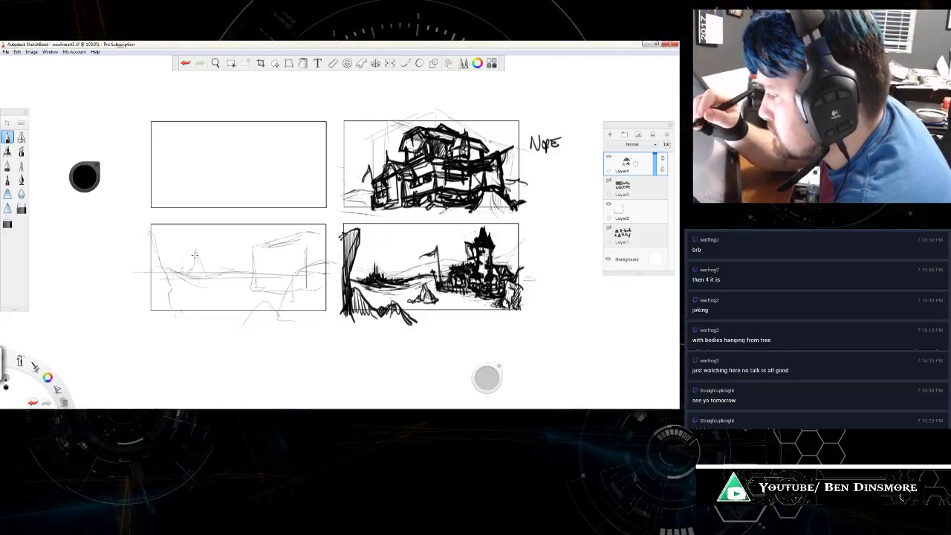
Step: Sketch a peaked mountain with a ridge extending right, and add a crossbar to the mast
{"action": "left_click_drag", "start_coordinate": [195, 254], "coordinate": [212, 271]}
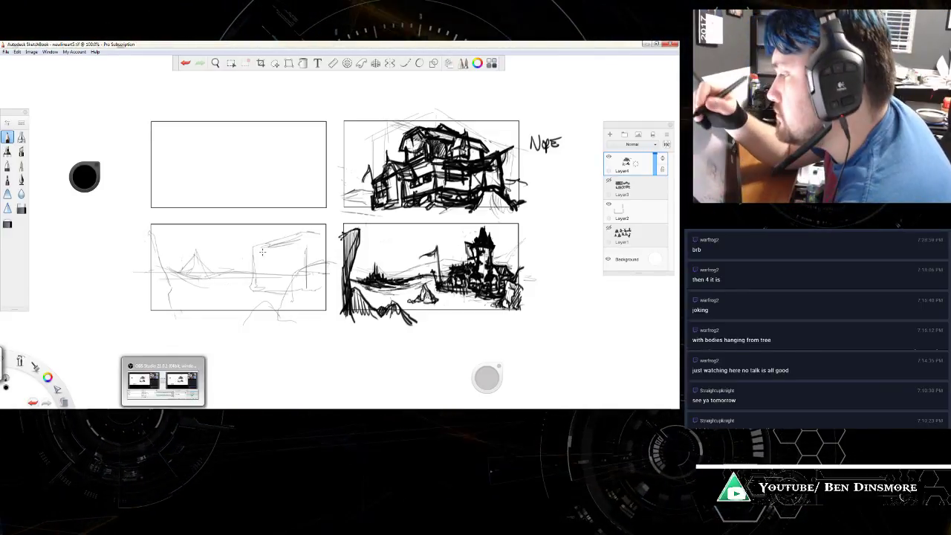
{"action": "left_click_drag", "start_coordinate": [180, 274], "coordinate": [255, 253]}
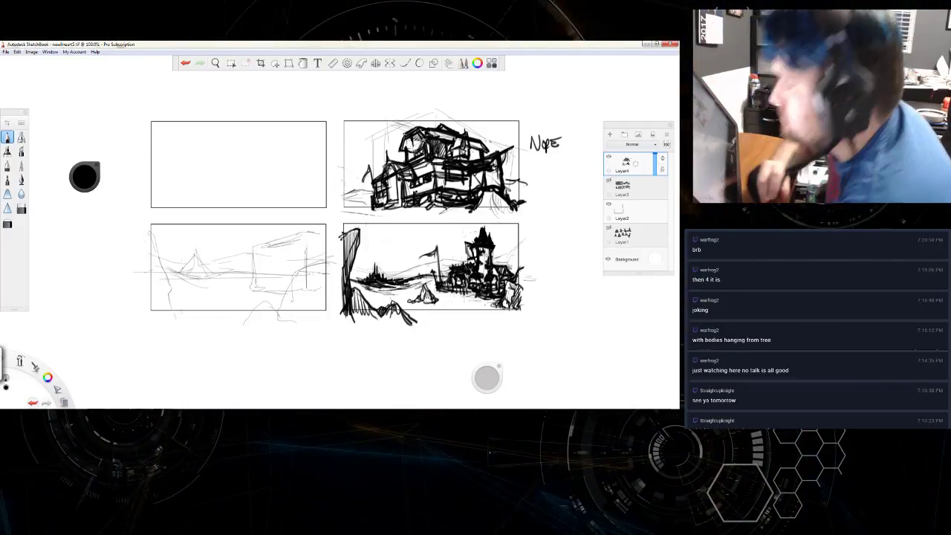
{"action": "mouse_move", "coordinate": [119, 410]}
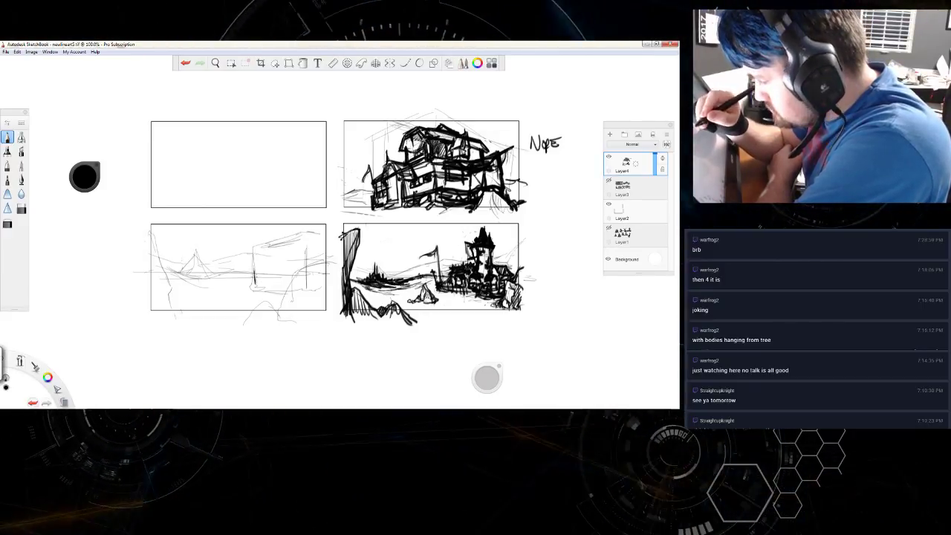
{"action": "mouse_move", "coordinate": [255, 266]}
{"action": "left_mouse_down"}
{"action": "mouse_move", "coordinate": [284, 267]}
{"action": "mouse_move", "coordinate": [254, 266]}
{"action": "mouse_move", "coordinate": [285, 263]}
{"action": "mouse_move", "coordinate": [255, 281]}
{"action": "left_mouse_up"}
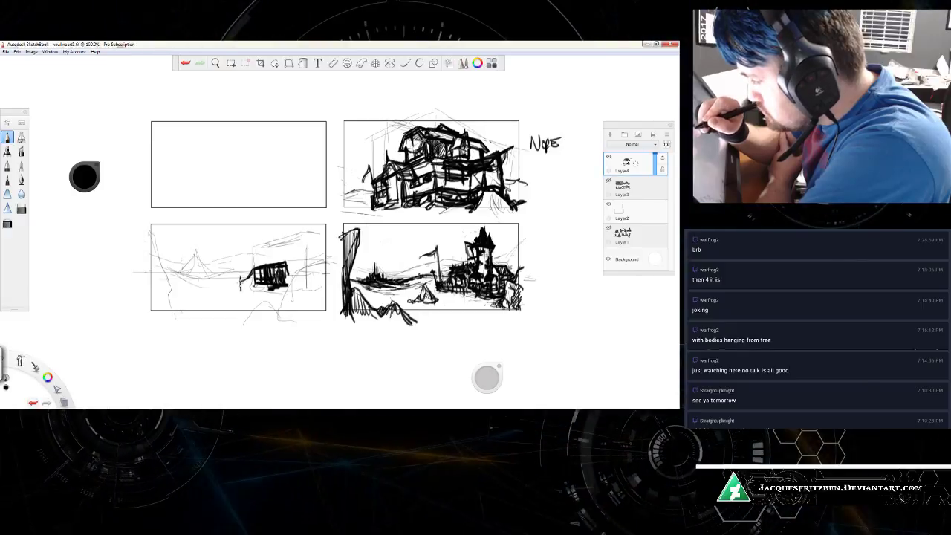
Step: Undo the stray diagonal stroke and redraw the black house with its windows
{"action": "left_click_drag", "start_coordinate": [246, 278], "coordinate": [234, 289]}
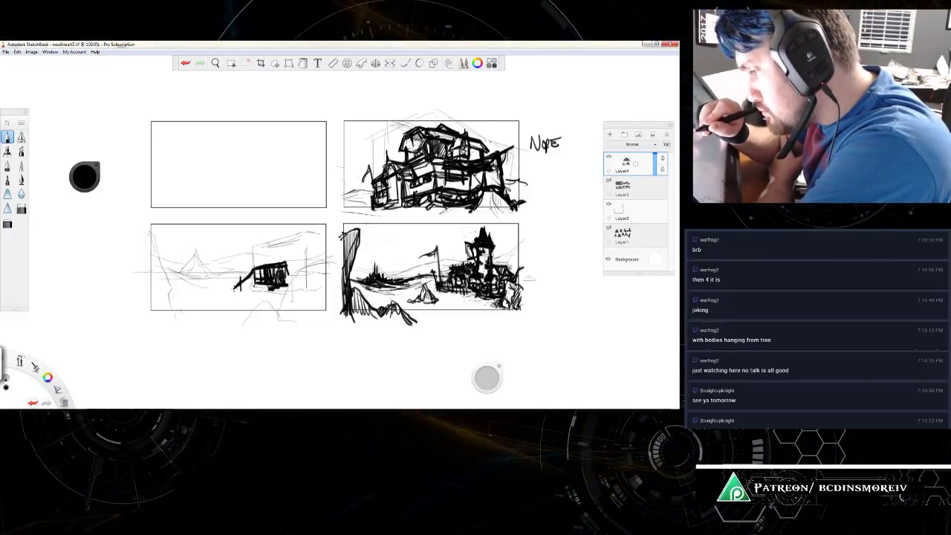
{"action": "key", "text": "ctrl+z"}
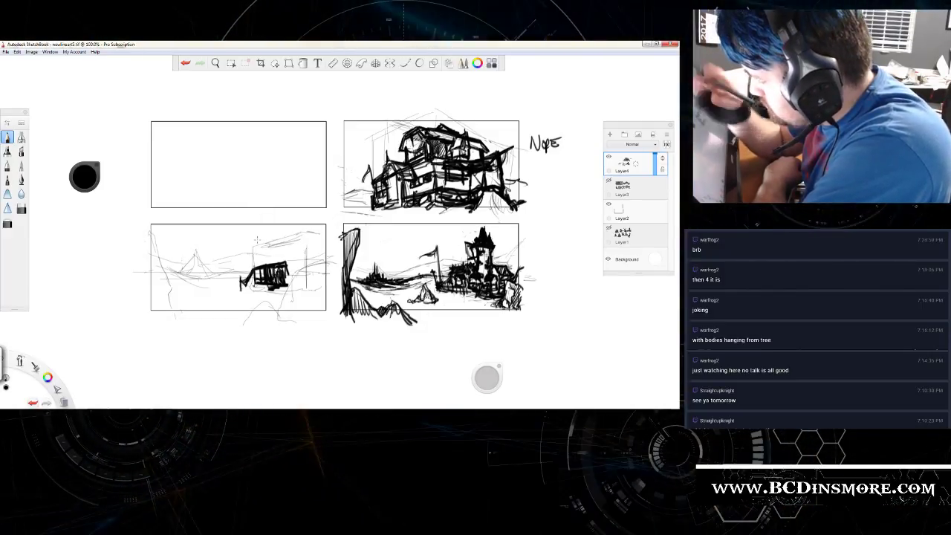
{"action": "left_click_drag", "start_coordinate": [243, 276], "coordinate": [248, 284]}
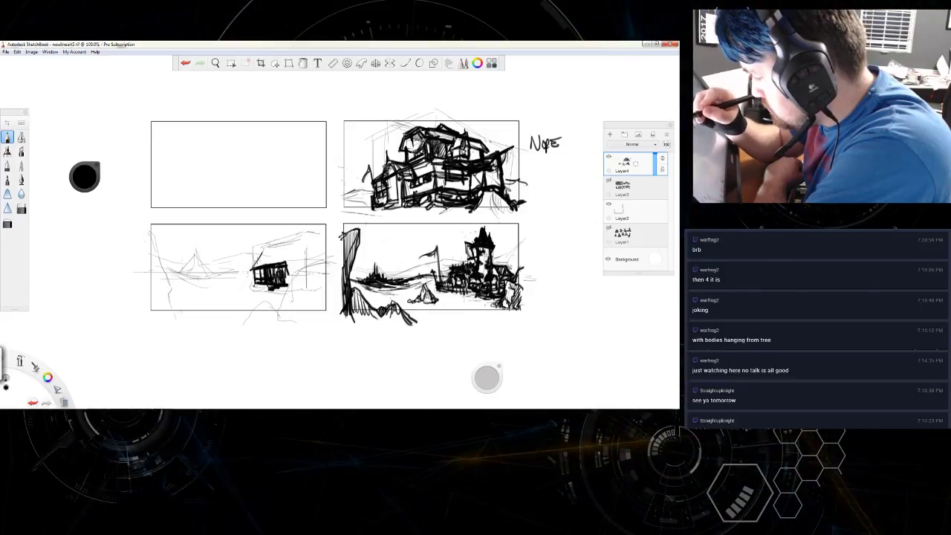
Step: Add a pointed roof, extend the mast upward, and detail the house's right side
{"action": "left_click_drag", "start_coordinate": [253, 268], "coordinate": [267, 266]}
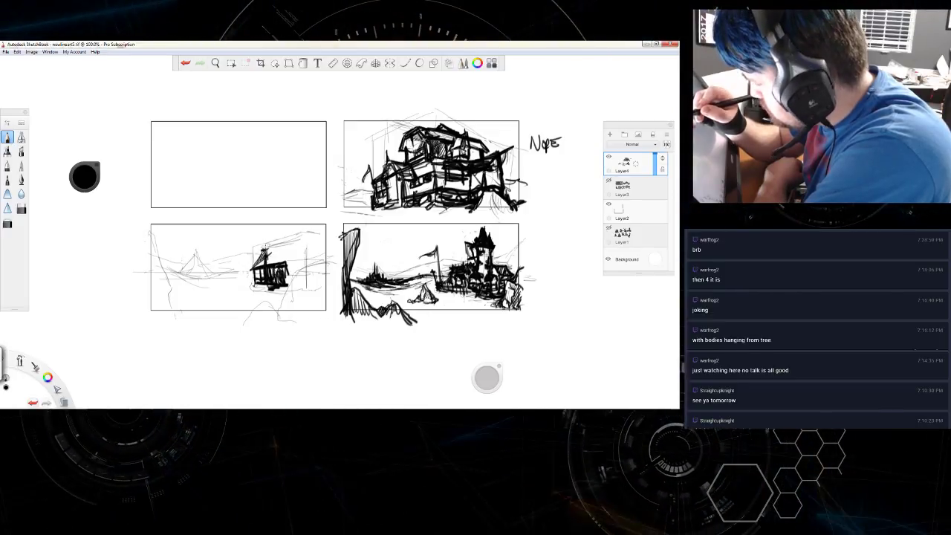
{"action": "left_click_drag", "start_coordinate": [266, 248], "coordinate": [267, 239]}
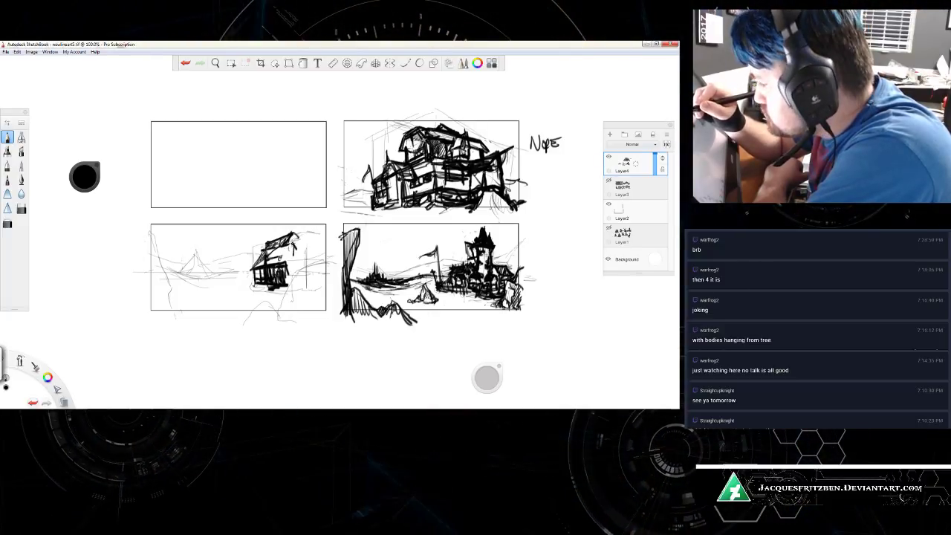
{"action": "mouse_move", "coordinate": [301, 239]}
{"action": "left_mouse_down"}
{"action": "mouse_move", "coordinate": [303, 261]}
{"action": "mouse_move", "coordinate": [312, 250]}
{"action": "left_mouse_up"}
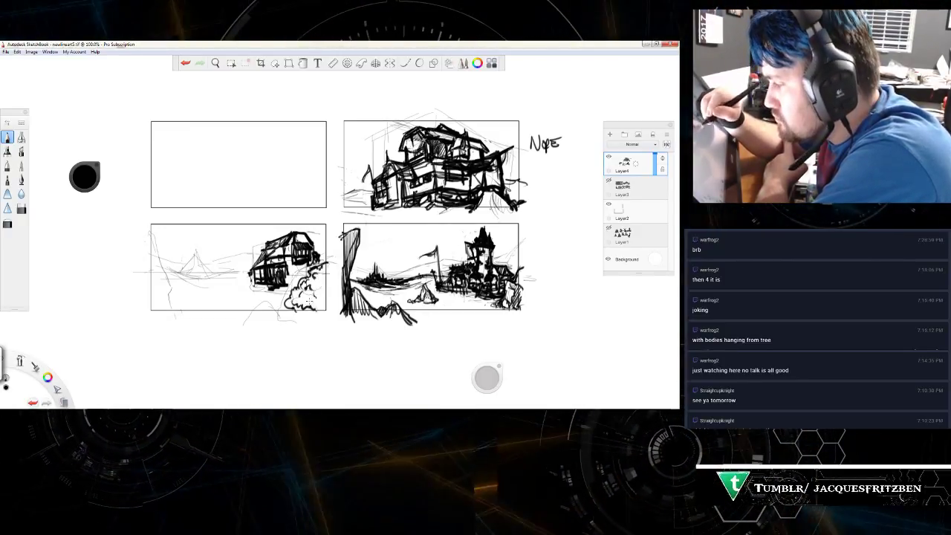
Step: Shade the bush below the house and the house's left edge with dark ink strokes
{"action": "left_click_drag", "start_coordinate": [259, 300], "coordinate": [281, 311]}
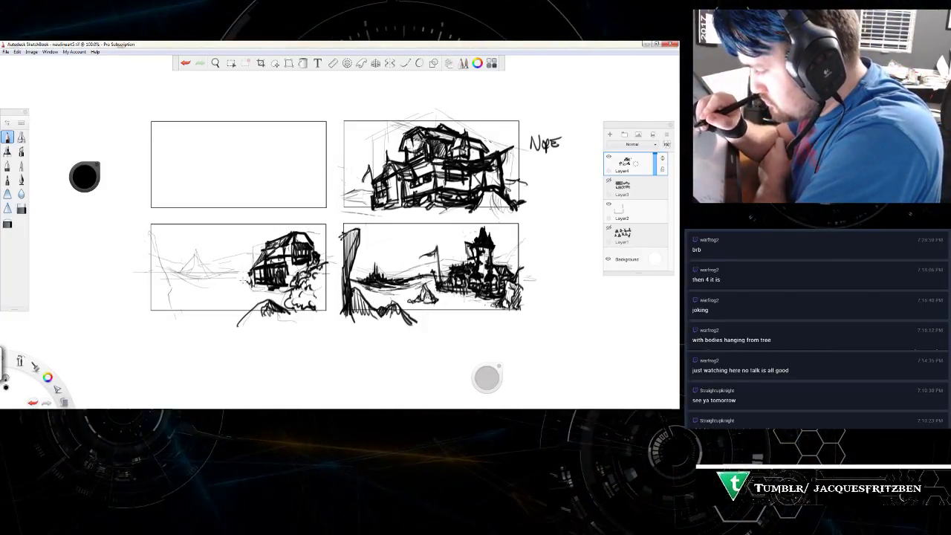
{"action": "left_click_drag", "start_coordinate": [240, 282], "coordinate": [234, 288]}
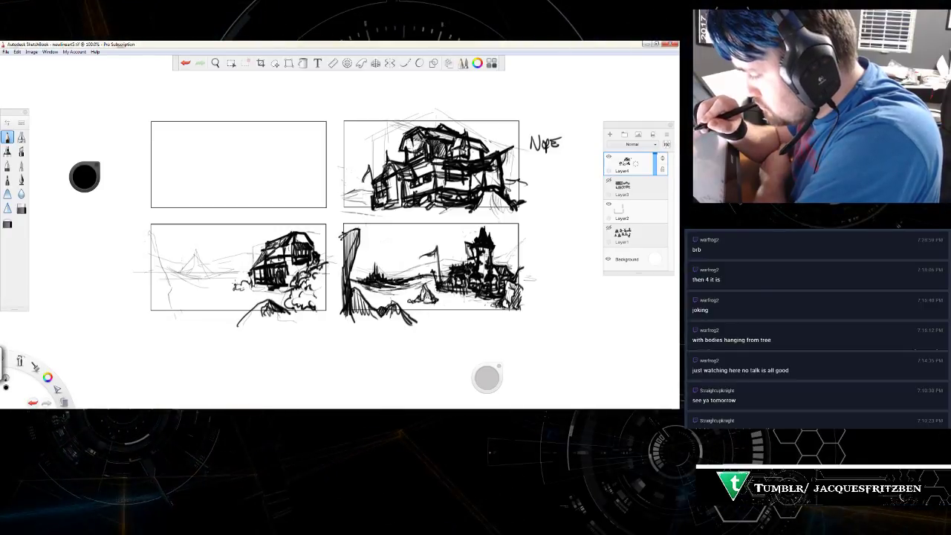
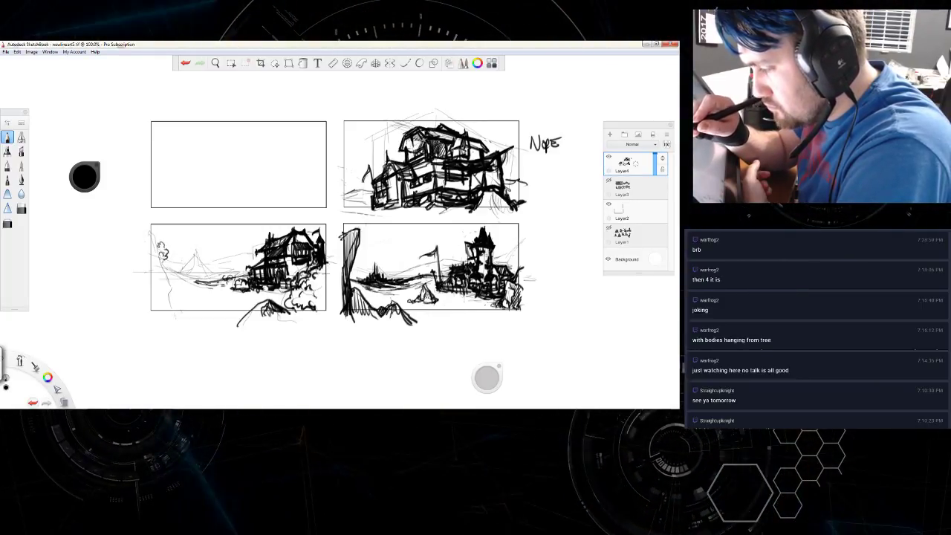
Step: Ink a tall vertical tree trunk down the lower-left thumbnail's left edge, undoing one stray corner stroke
{"action": "left_click_drag", "start_coordinate": [163, 251], "coordinate": [169, 255]}
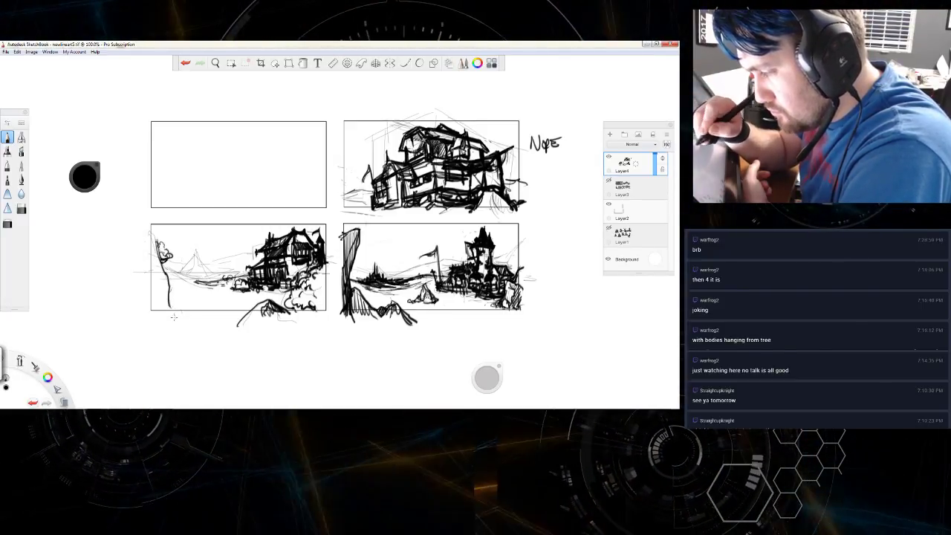
{"action": "left_click_drag", "start_coordinate": [165, 257], "coordinate": [174, 319]}
{"action": "left_click_drag", "start_coordinate": [146, 223], "coordinate": [164, 252]}
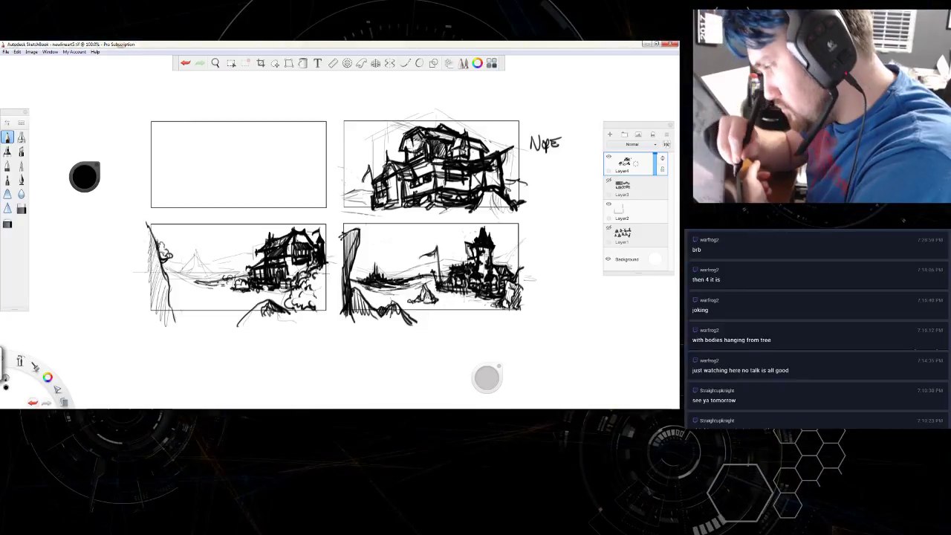
{"action": "key", "text": "ctrl+z"}
{"action": "key", "text": "ctrl+z"}
{"action": "key", "text": "ctrl+z"}
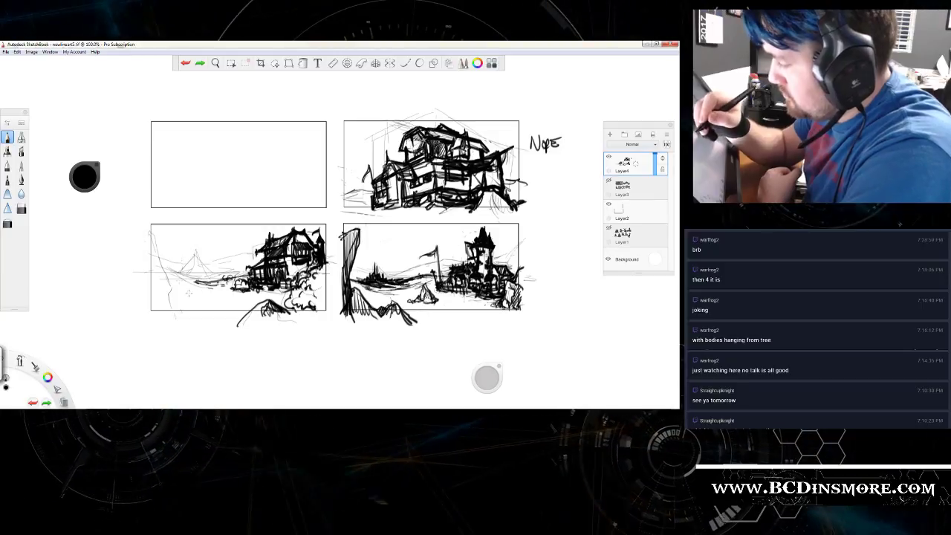
{"action": "left_click", "coordinate": [167, 224]}
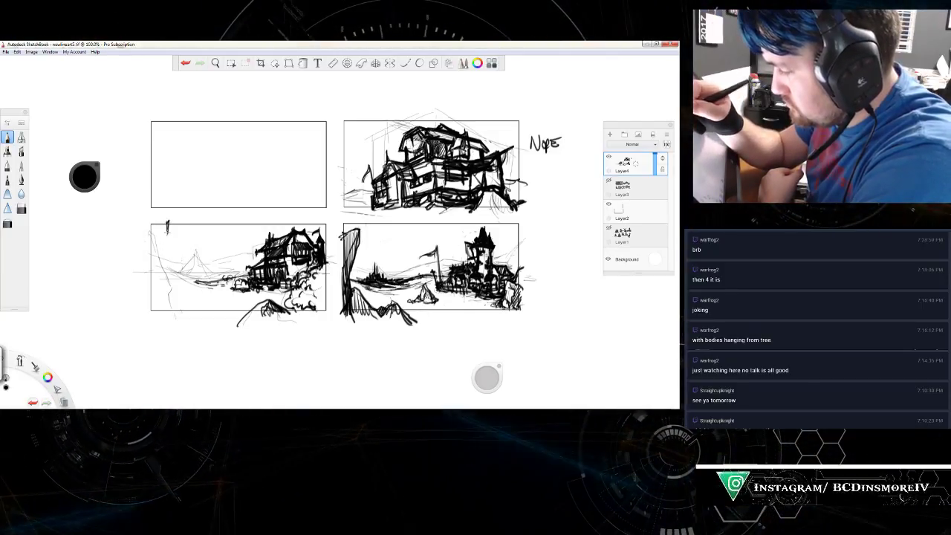
{"action": "left_click_drag", "start_coordinate": [167, 221], "coordinate": [168, 308]}
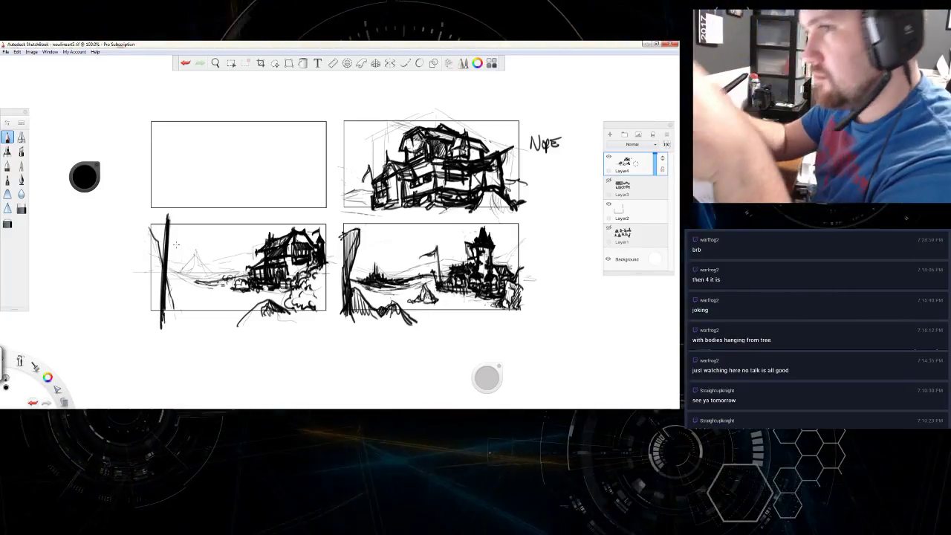
Step: Thicken the lower-left tree with parallel trunk strokes, undoing and redoing strokes until it looks right
{"action": "key", "text": "ctrl+z"}
{"action": "key", "text": "ctrl+y"}
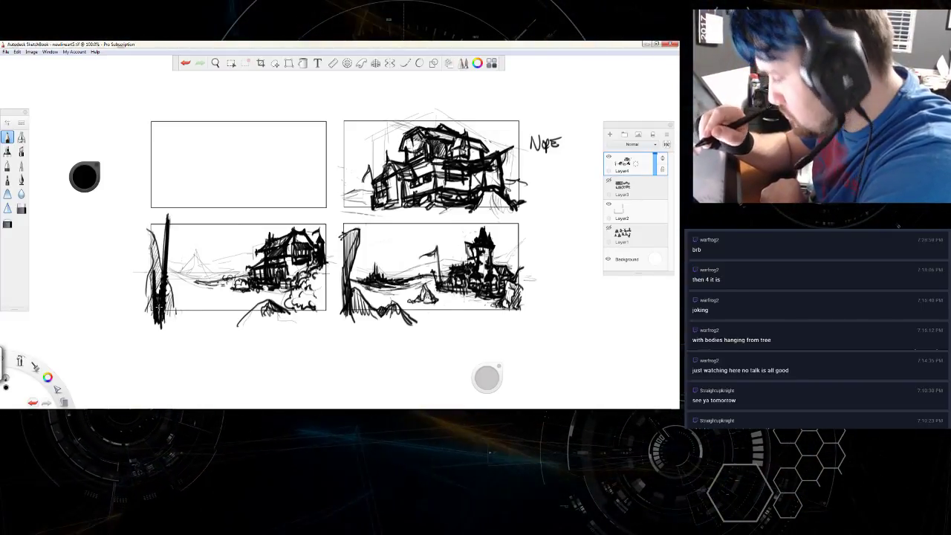
{"action": "mouse_move", "coordinate": [123, 351]}
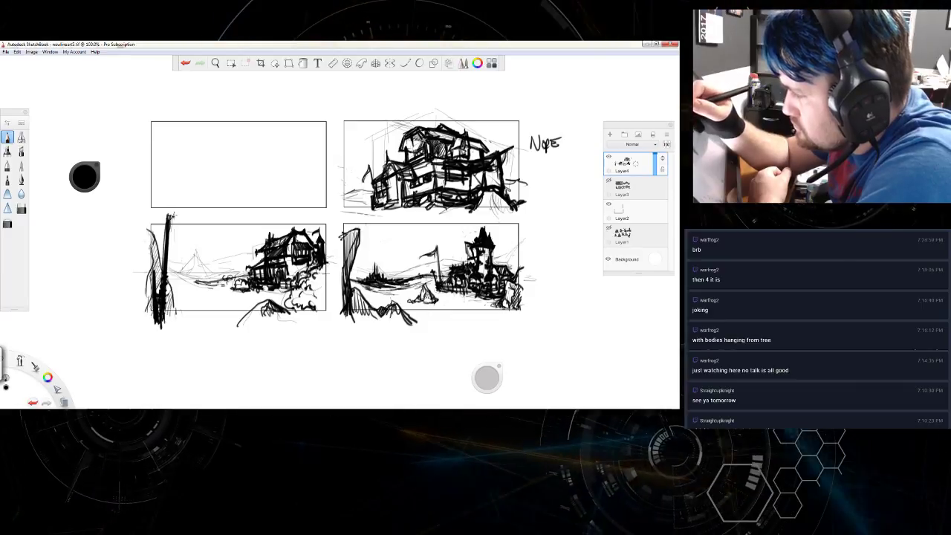
{"action": "key", "text": "ctrl+z"}
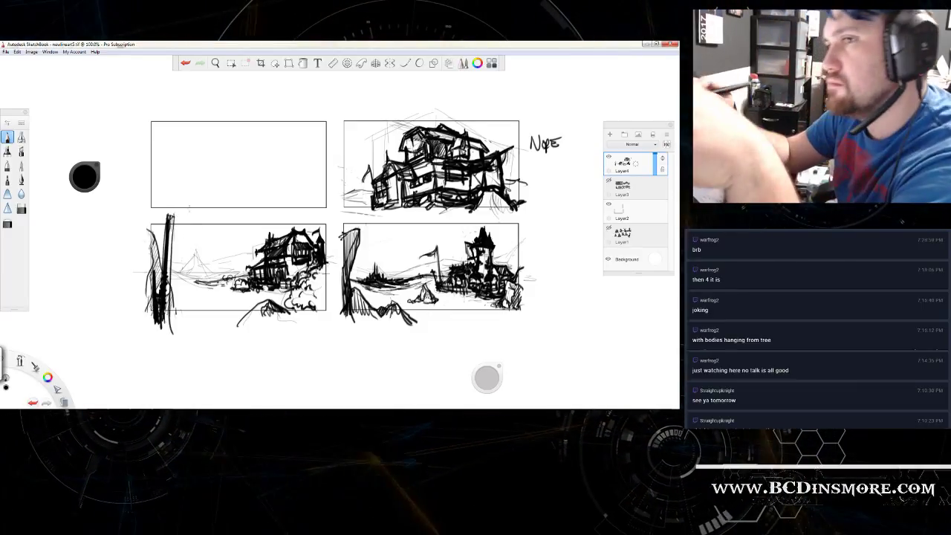
{"action": "key", "text": "ctrl+y"}
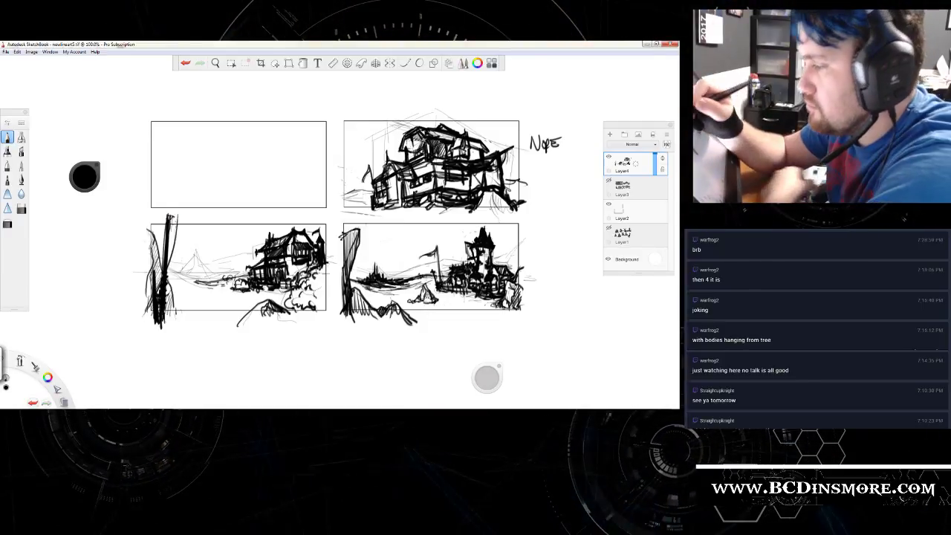
{"action": "left_click_drag", "start_coordinate": [178, 223], "coordinate": [173, 319]}
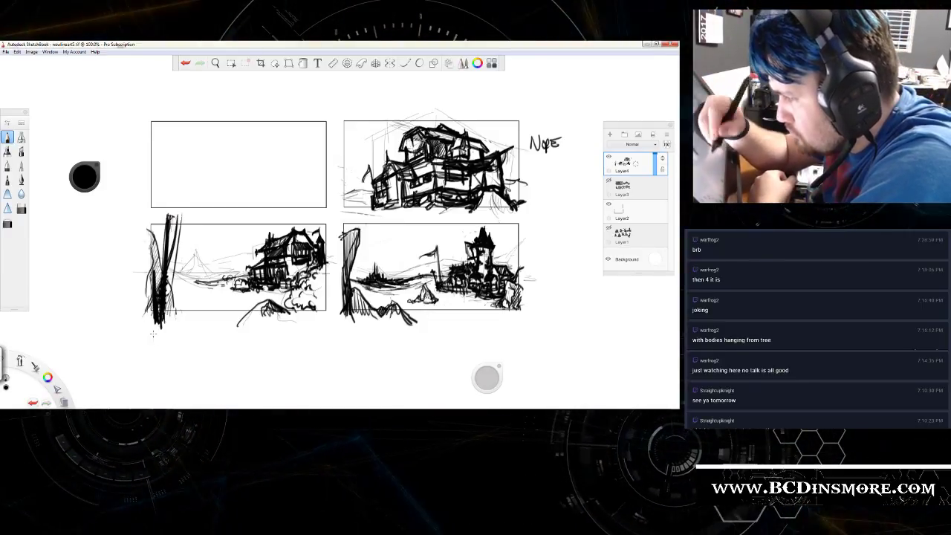
{"action": "key", "text": "ctrl+z"}
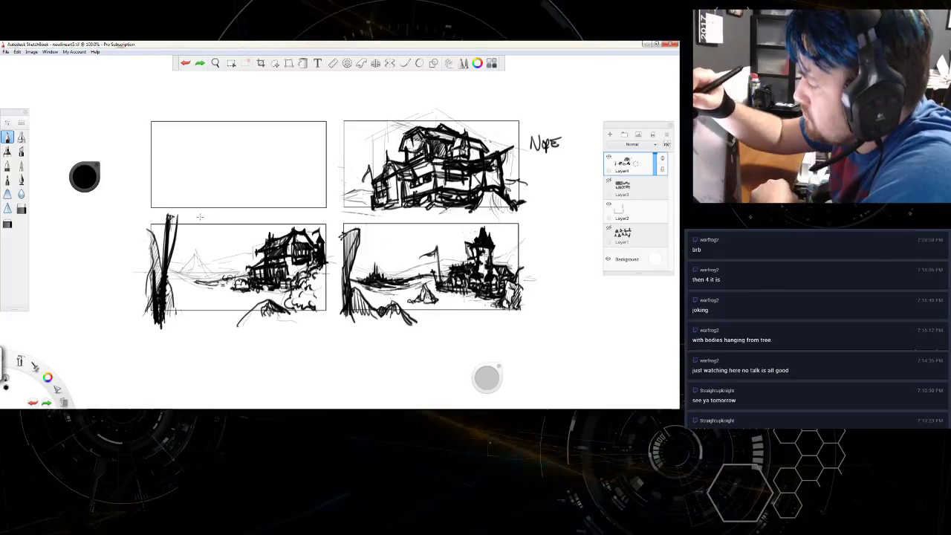
{"action": "key", "text": "ctrl+z"}
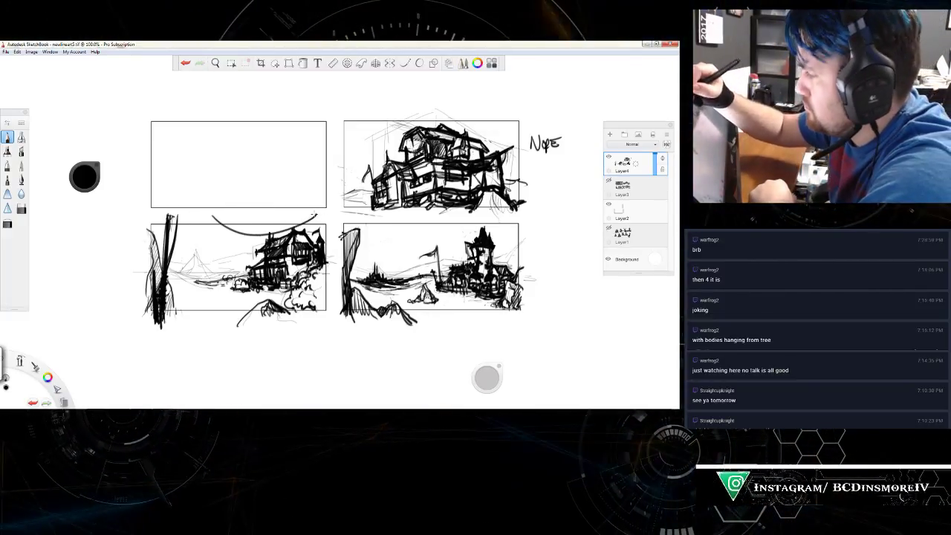
{"action": "key", "text": "ctrl+z"}
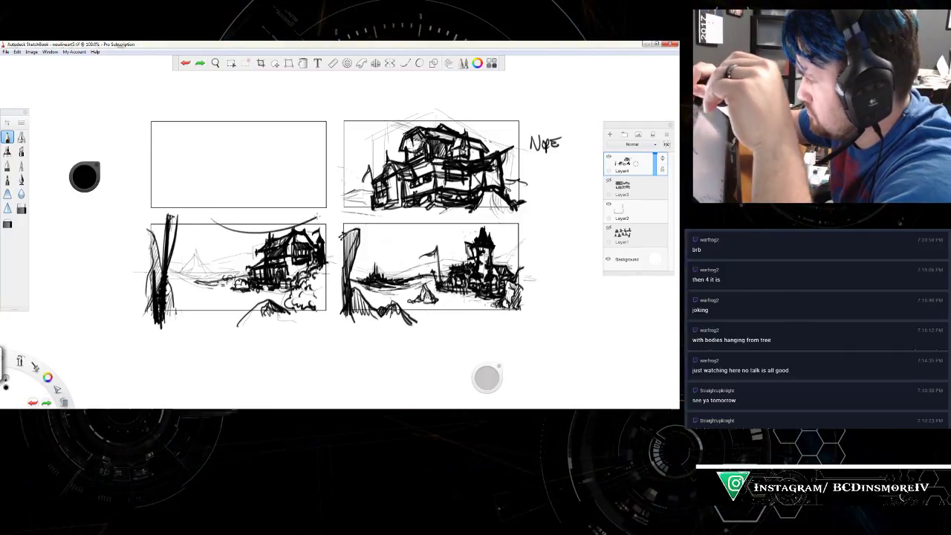
{"action": "key", "text": "ctrl+z"}
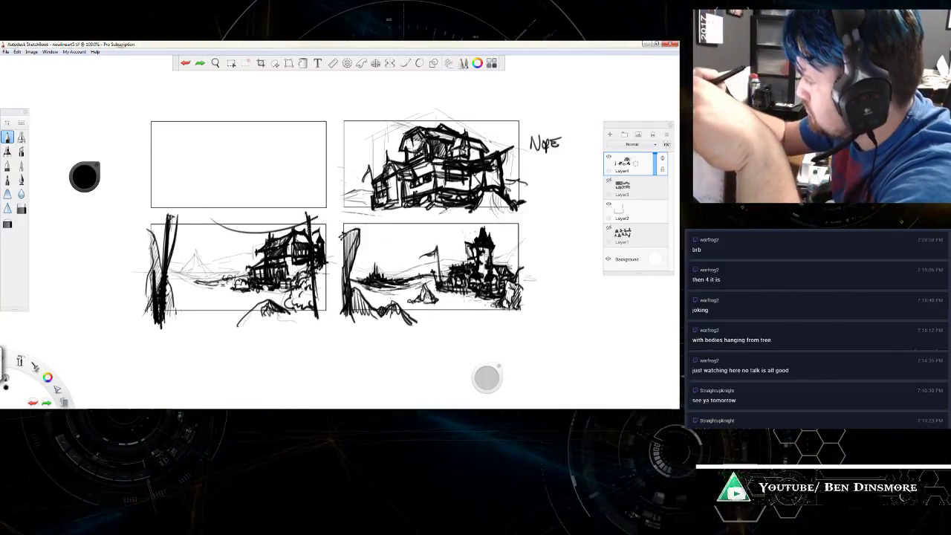
{"action": "key", "text": "ctrl+y"}
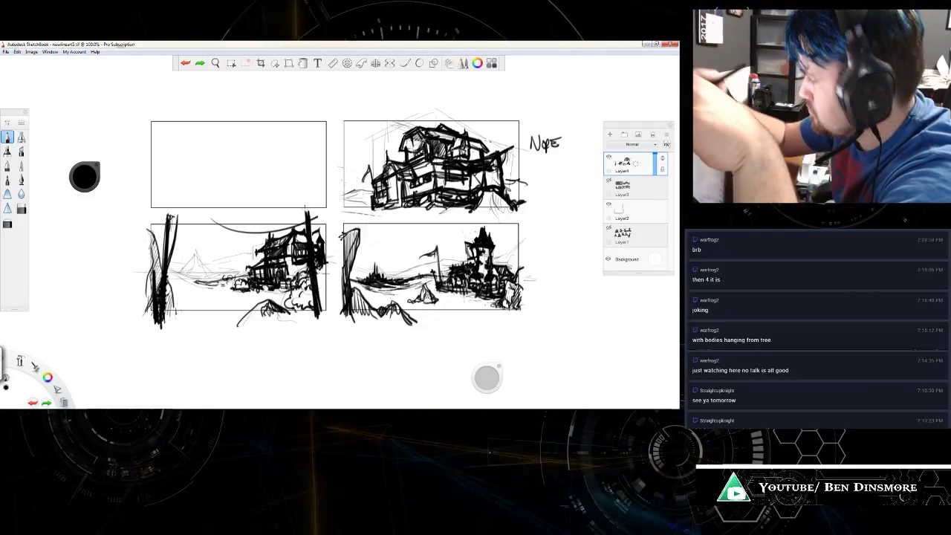
{"action": "key", "text": "ctrl+z"}
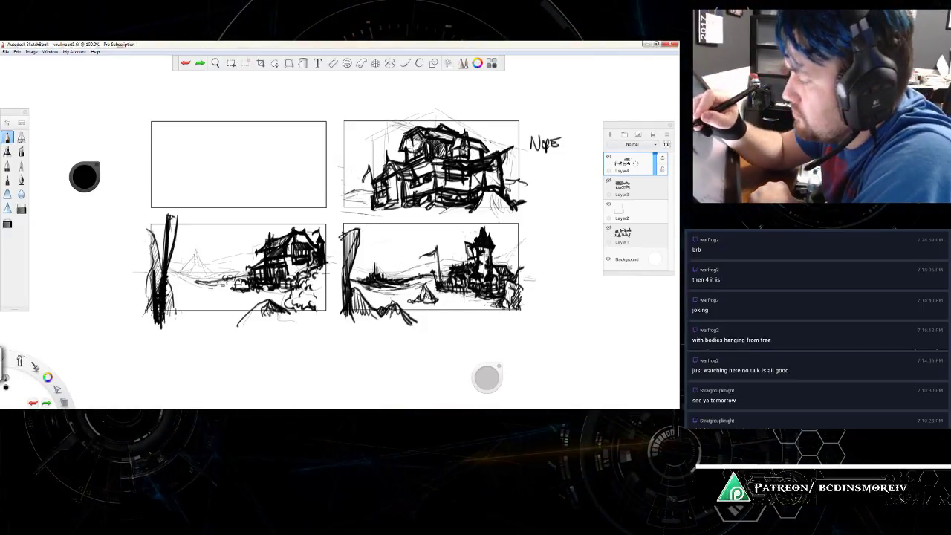
Step: Darken a small mark and draw short fence strokes across the tree's base in the lower-left thumbnail
{"action": "left_click_drag", "start_coordinate": [194, 256], "coordinate": [192, 269]}
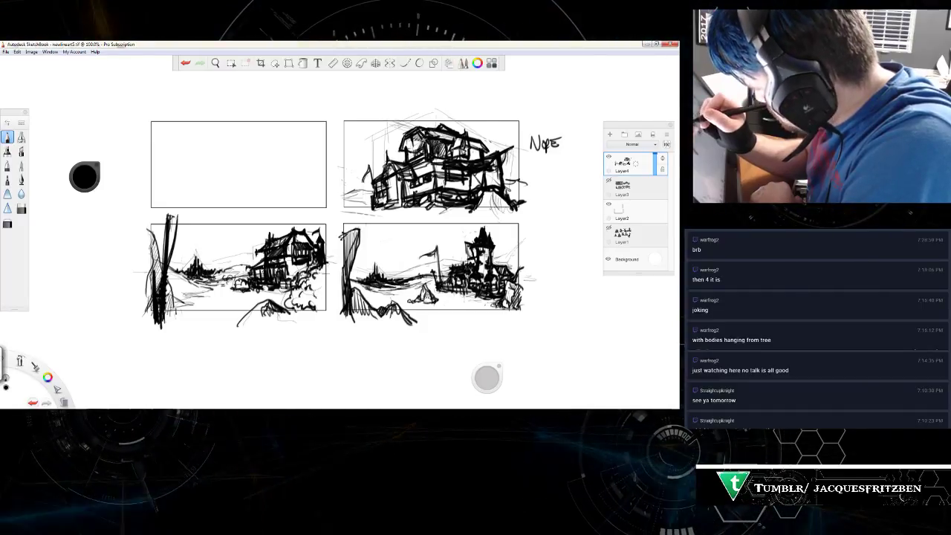
{"action": "mouse_move", "coordinate": [141, 410]}
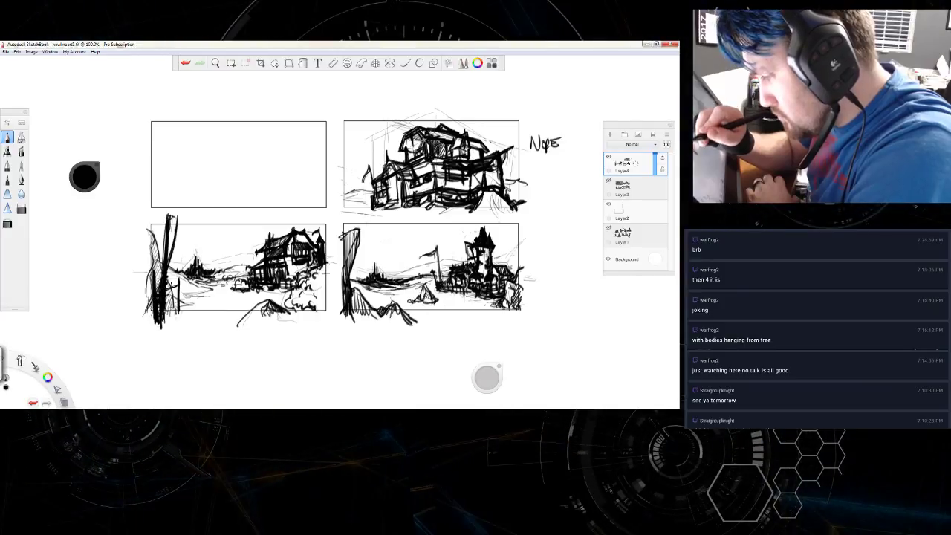
{"action": "mouse_move", "coordinate": [168, 283]}
{"action": "left_mouse_down"}
{"action": "mouse_move", "coordinate": [169, 306]}
{"action": "mouse_move", "coordinate": [178, 286]}
{"action": "left_mouse_up"}
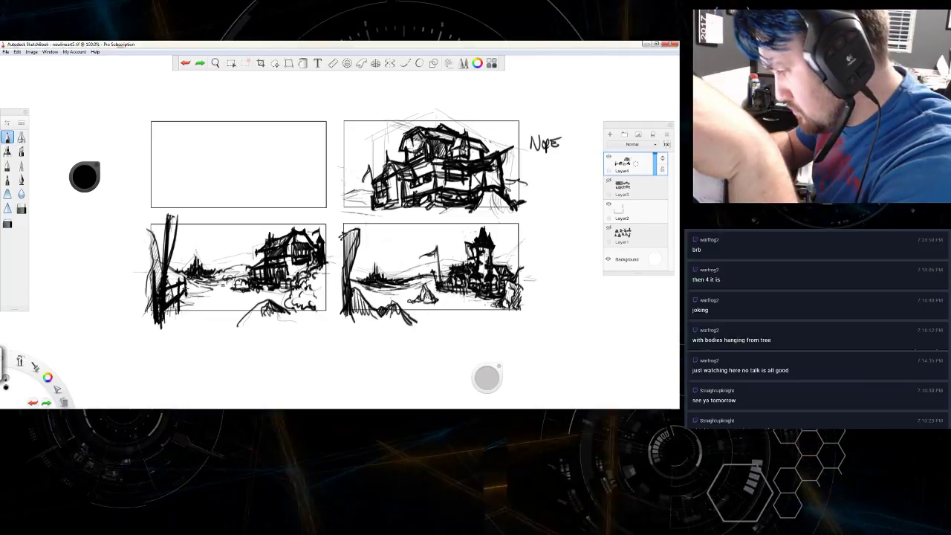
Step: Add a small mark in the lower-left panel, then undo the bad stroke
{"action": "left_click", "coordinate": [197, 253]}
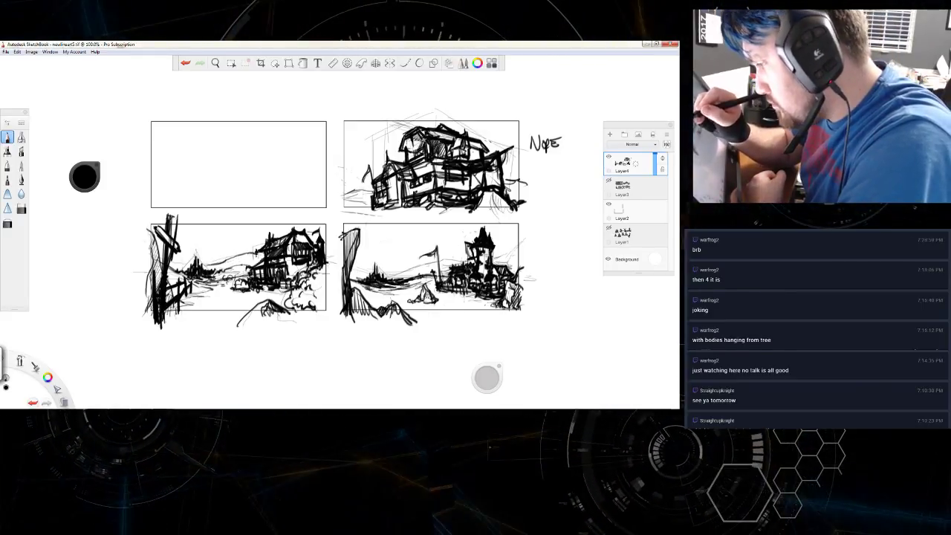
{"action": "key", "text": "ctrl+z"}
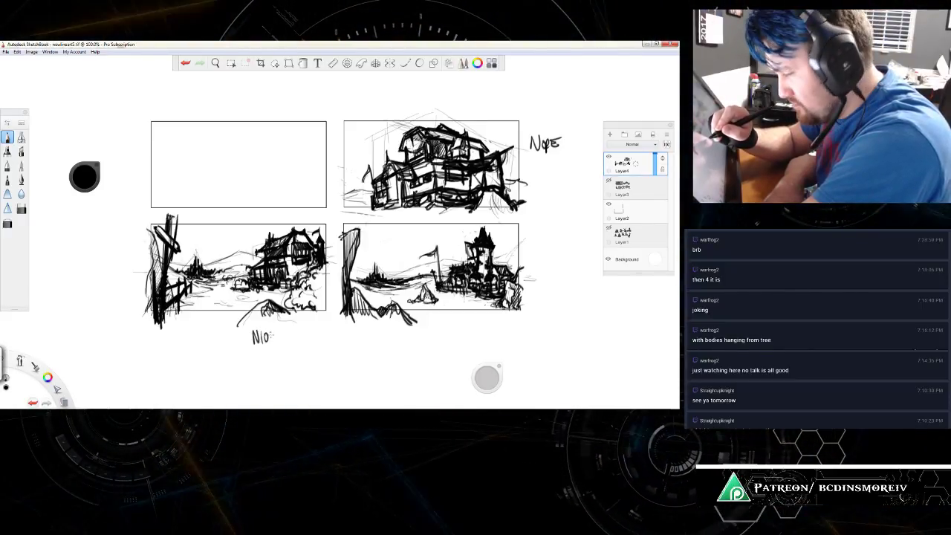
Step: Swap the trailing letters under the lower-left thumbnail for a short mark, then begin a stroke in the top-left panel
{"action": "left_click_drag", "start_coordinate": [272, 331], "coordinate": [276, 340]}
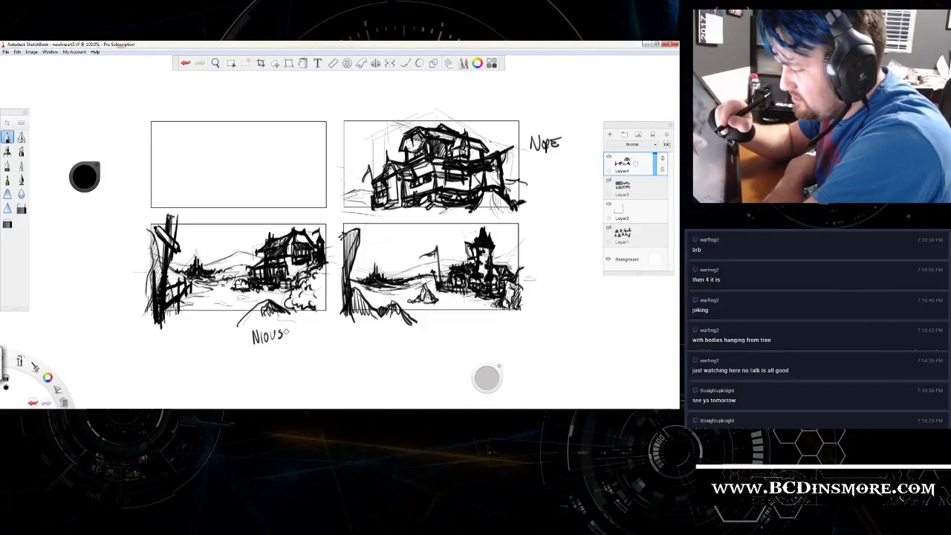
{"action": "key", "text": "ctrl+z"}
{"action": "key", "text": "ctrl+z"}
{"action": "key", "text": "ctrl+z"}
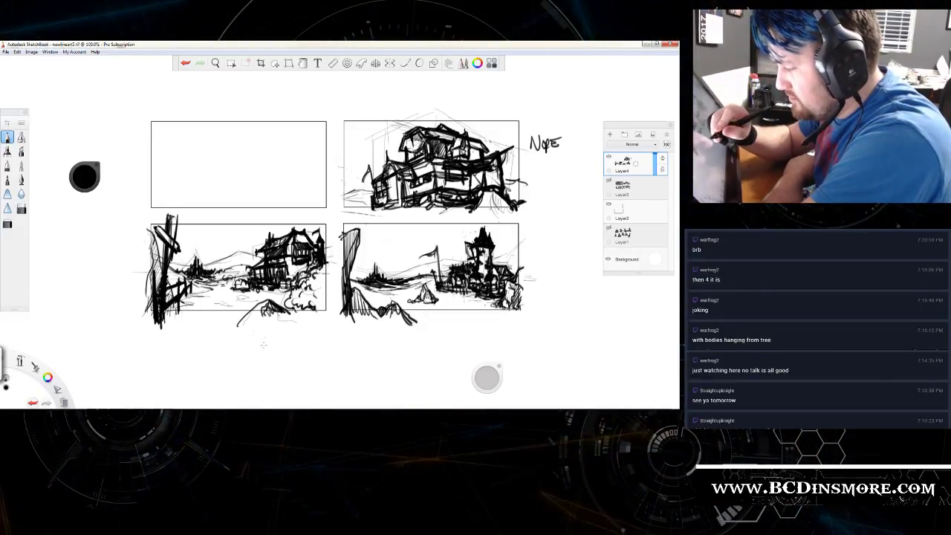
{"action": "left_click_drag", "start_coordinate": [271, 325], "coordinate": [262, 338]}
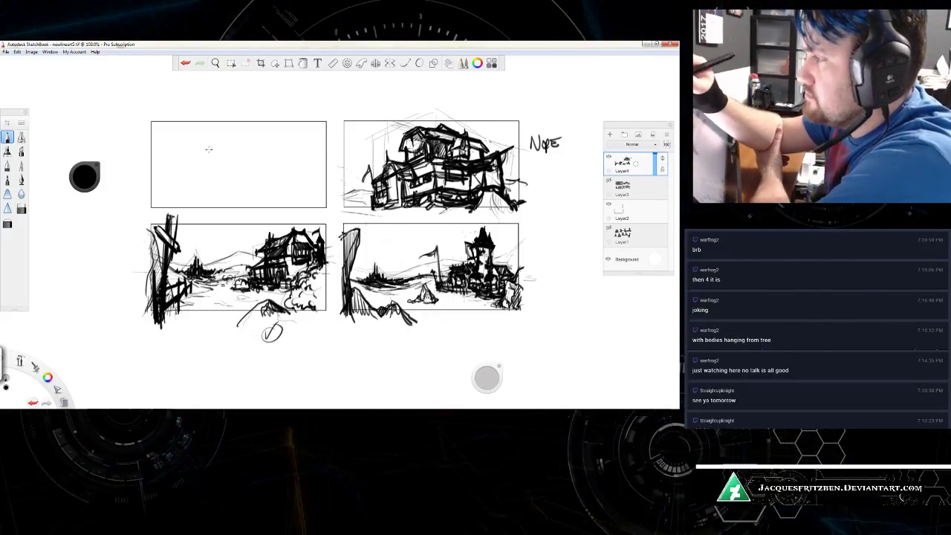
{"action": "left_click_drag", "start_coordinate": [209, 149], "coordinate": [209, 157]}
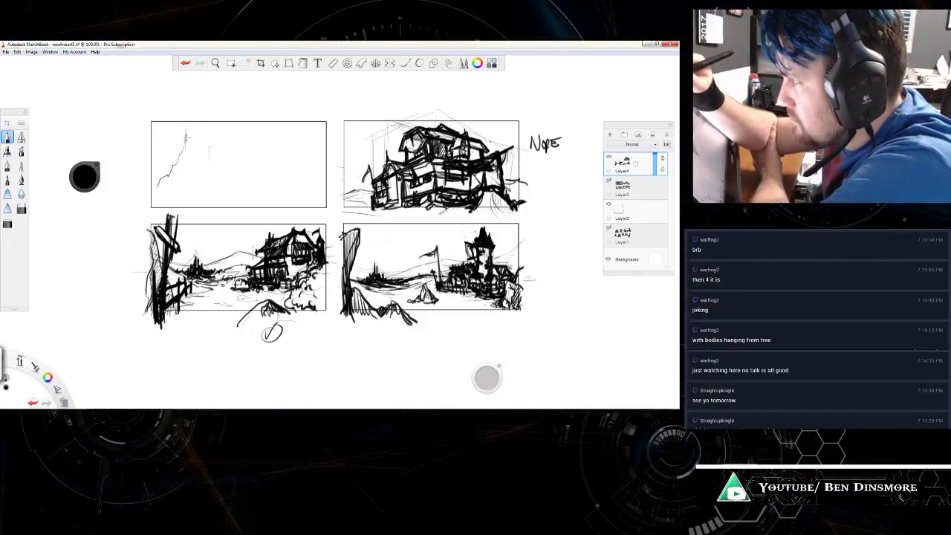
Step: Sketch a spire outline, a hillside slope, a rock detail and a rocky base in the top-left thumbnail
{"action": "mouse_move", "coordinate": [158, 185]}
{"action": "left_mouse_down"}
{"action": "mouse_move", "coordinate": [186, 131]}
{"action": "mouse_move", "coordinate": [191, 161]}
{"action": "left_mouse_up"}
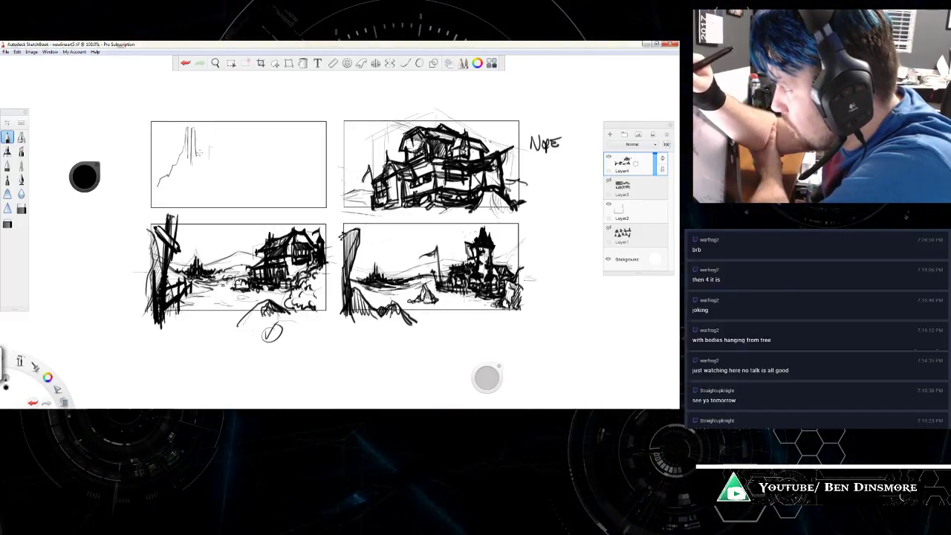
{"action": "mouse_move", "coordinate": [195, 130]}
{"action": "left_mouse_down"}
{"action": "mouse_move", "coordinate": [195, 160]}
{"action": "mouse_move", "coordinate": [237, 190]}
{"action": "left_mouse_up"}
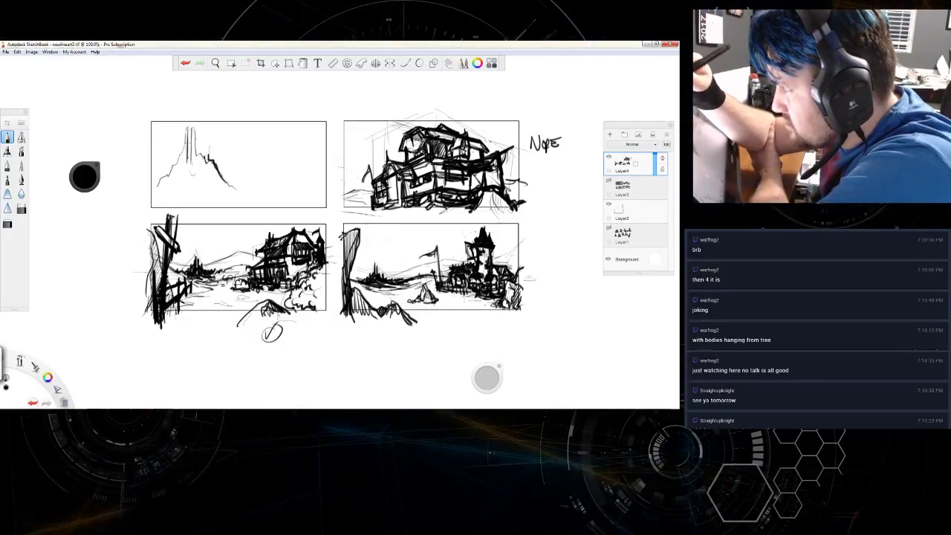
{"action": "left_click_drag", "start_coordinate": [180, 181], "coordinate": [189, 180]}
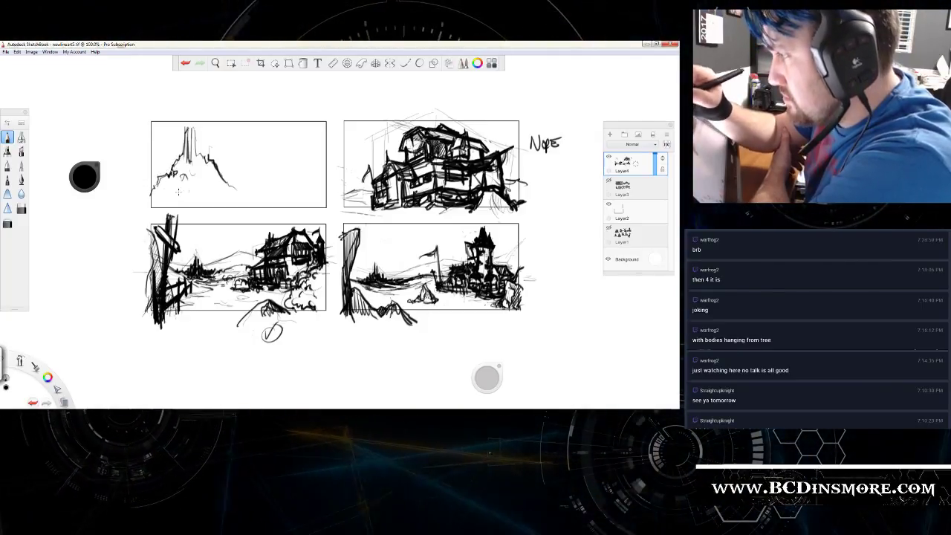
{"action": "left_click_drag", "start_coordinate": [147, 184], "coordinate": [215, 192]}
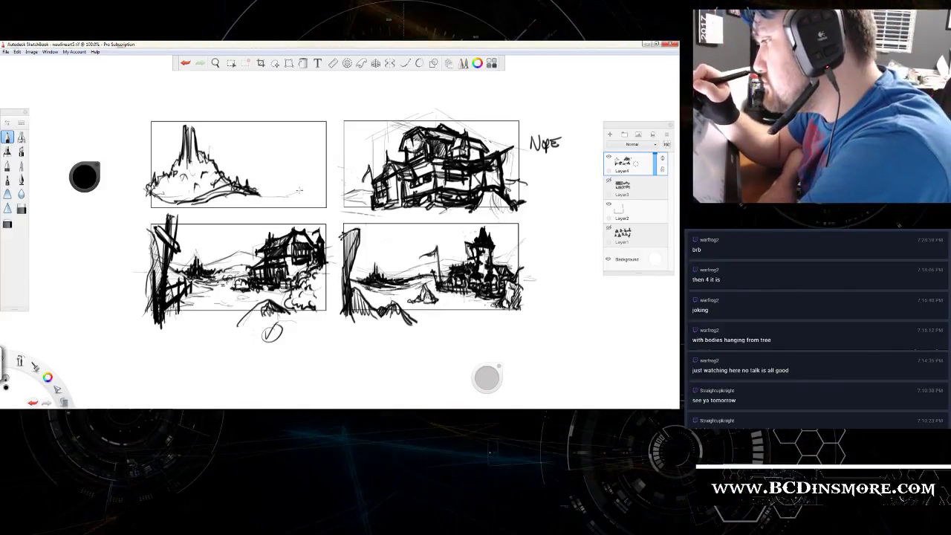
Step: Add long diagonal ground strokes at the castle sketch's lower right, then lasso the whole top-left thumbnail
{"action": "left_click_drag", "start_coordinate": [301, 191], "coordinate": [322, 172]}
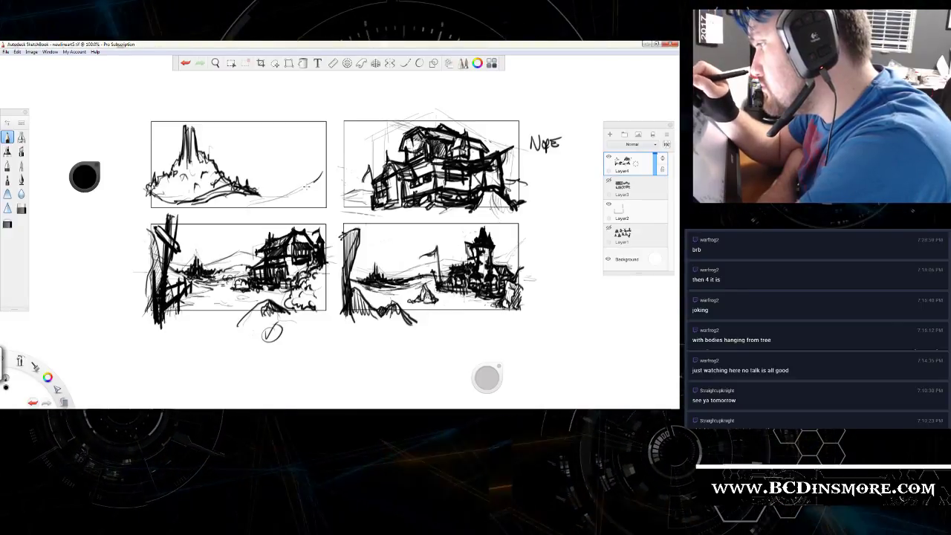
{"action": "left_click_drag", "start_coordinate": [256, 211], "coordinate": [332, 172]}
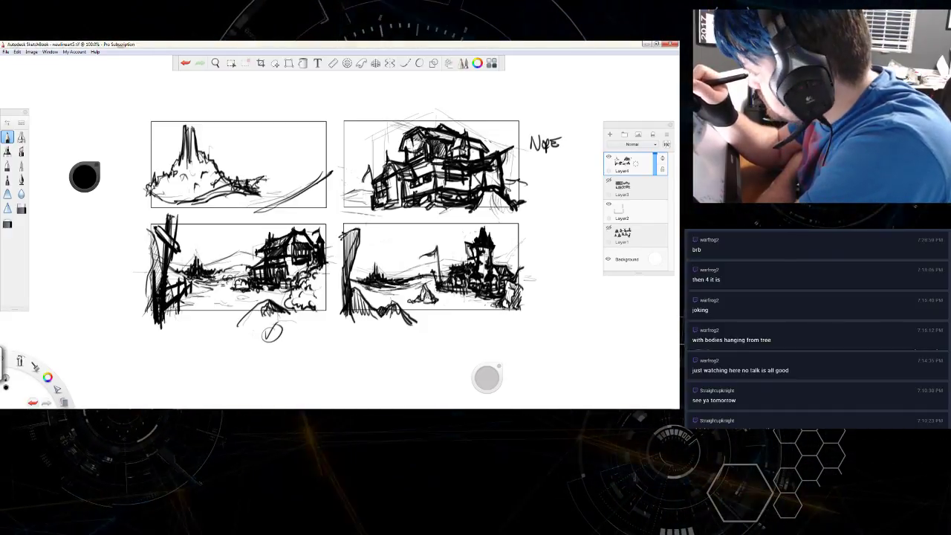
{"action": "left_click_drag", "start_coordinate": [264, 179], "coordinate": [272, 177]}
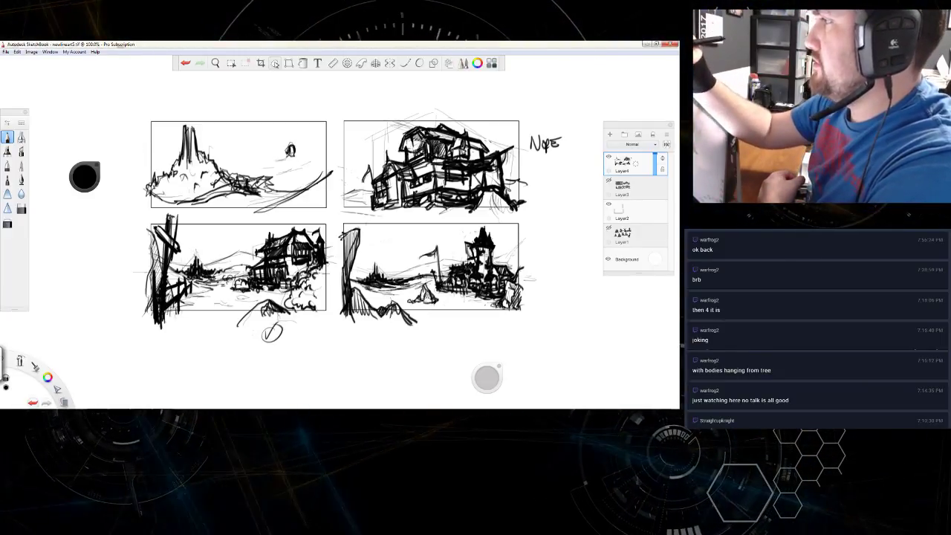
{"action": "left_click", "coordinate": [274, 62]}
{"action": "mouse_move", "coordinate": [304, 99]}
{"action": "left_mouse_down"}
{"action": "mouse_move", "coordinate": [142, 114]}
{"action": "mouse_move", "coordinate": [128, 188]}
{"action": "mouse_move", "coordinate": [215, 223]}
{"action": "mouse_move", "coordinate": [321, 213]}
{"action": "mouse_move", "coordinate": [339, 181]}
{"action": "mouse_move", "coordinate": [329, 131]}
{"action": "mouse_move", "coordinate": [309, 107]}
{"action": "mouse_move", "coordinate": [303, 173]}
{"action": "mouse_move", "coordinate": [313, 157]}
{"action": "mouse_move", "coordinate": [290, 286]}
{"action": "left_mouse_up"}
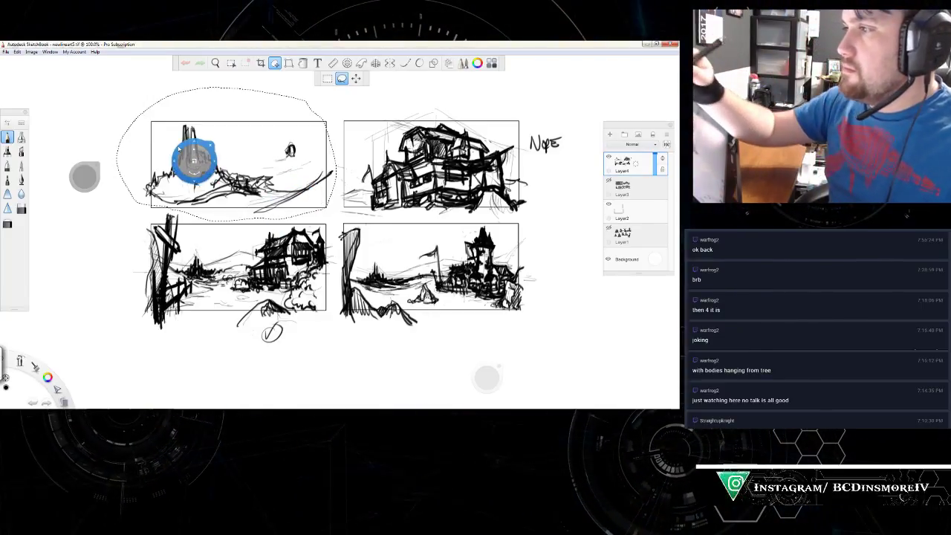
Step: Cancel the lasso selection and undo the spire and hill strokes in the top-left thumbnail
{"action": "left_click", "coordinate": [21, 208]}
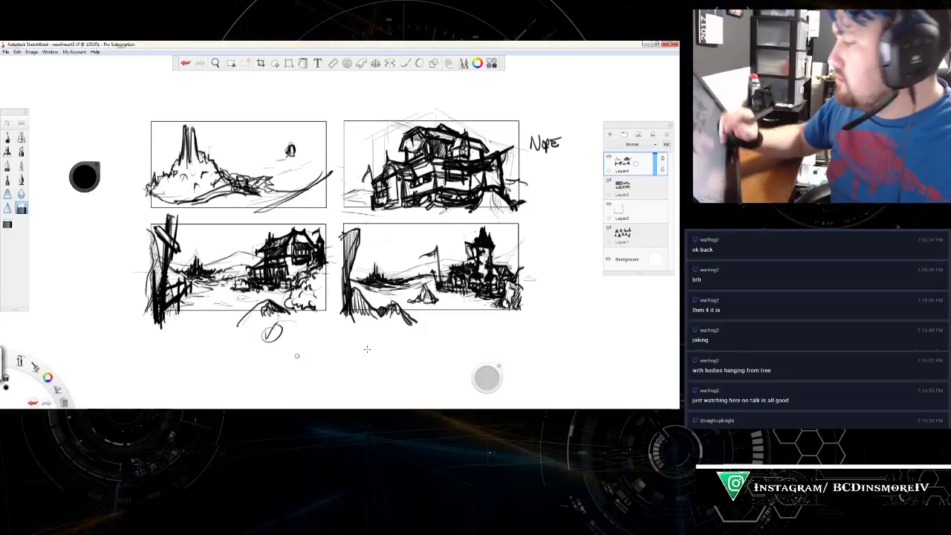
{"action": "key", "text": "ctrl+z"}
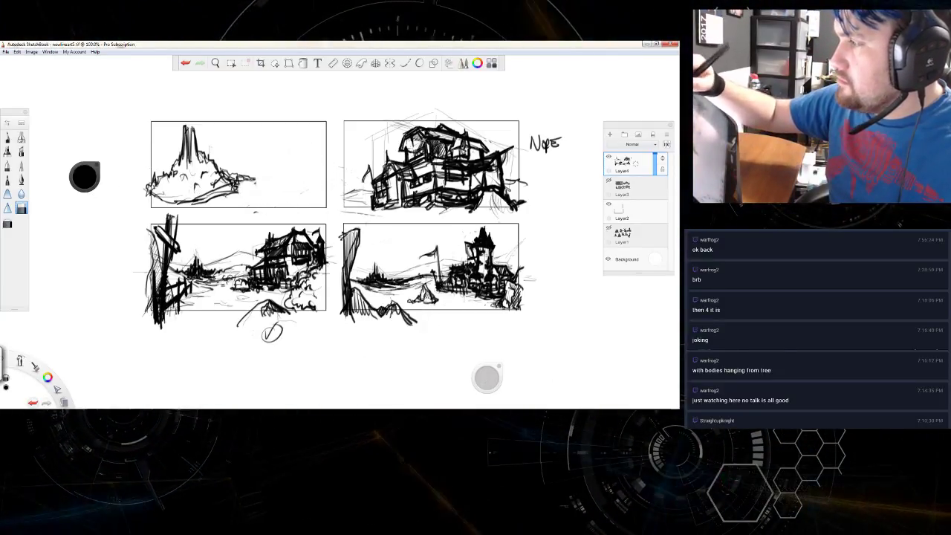
{"action": "key", "text": "ctrl+z"}
{"action": "key", "text": "ctrl+z"}
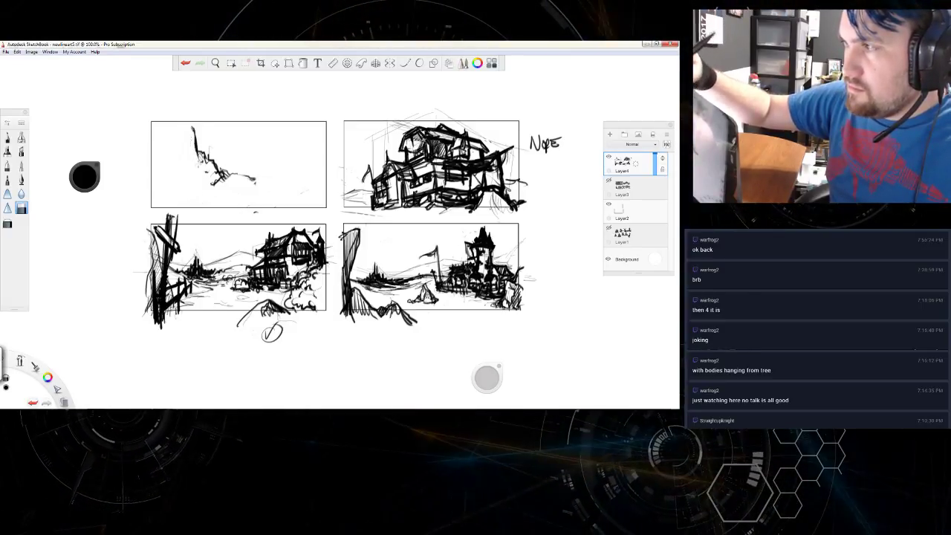
{"action": "key", "text": "ctrl+z"}
{"action": "key", "text": "ctrl+z"}
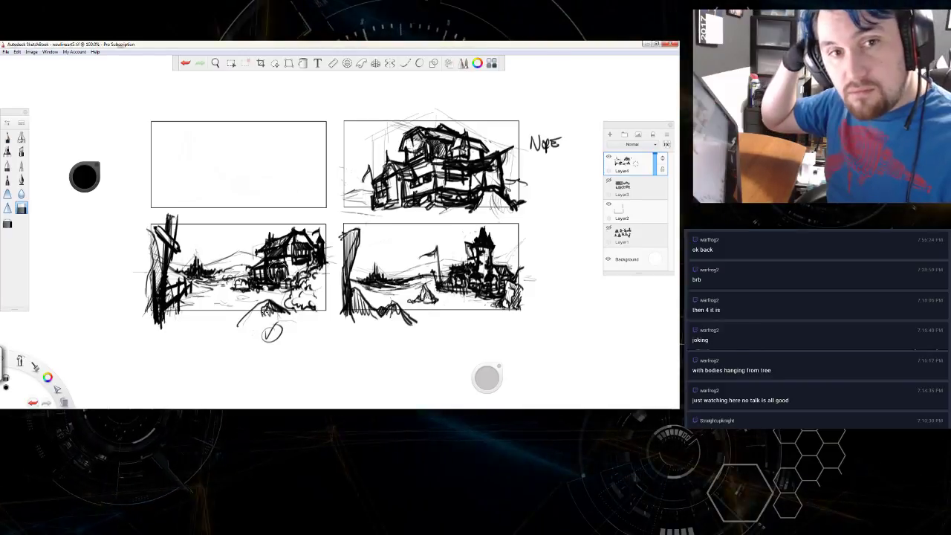
Step: Shrink the brush, switch to the pencil, and draw faint rolling hill lines in the top-left thumbnail
{"action": "left_click_drag", "start_coordinate": [487, 380], "coordinate": [312, 373]}
{"action": "key", "text": "b"}
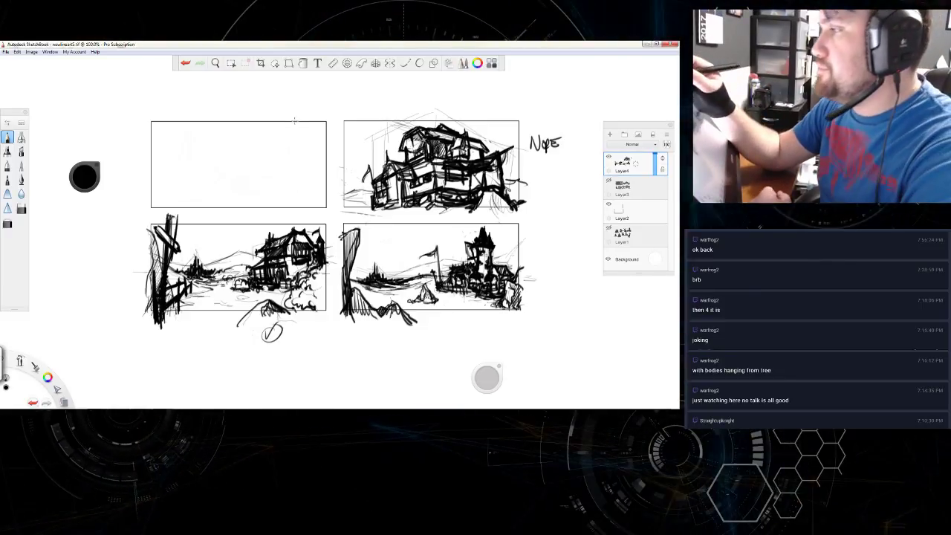
{"action": "left_click_drag", "start_coordinate": [291, 135], "coordinate": [282, 156]}
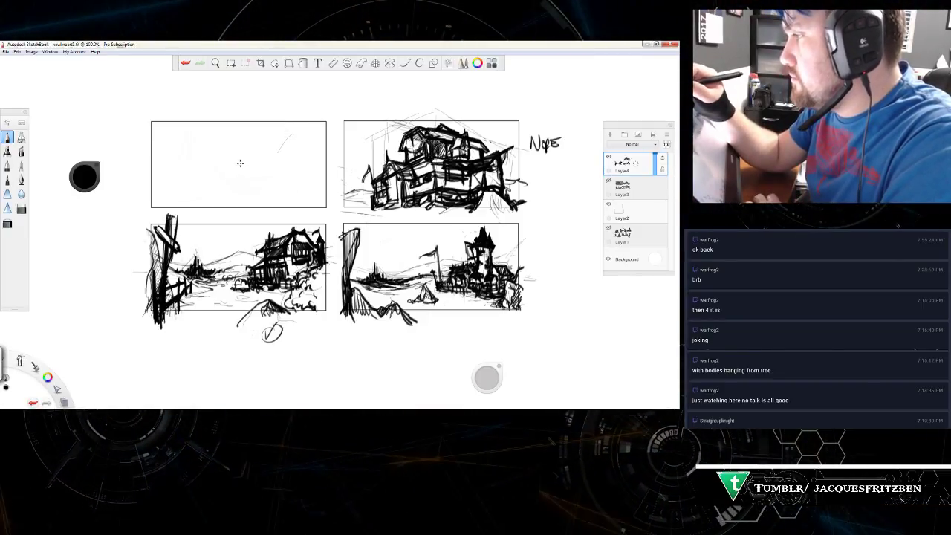
{"action": "mouse_move", "coordinate": [240, 163]}
{"action": "left_mouse_down"}
{"action": "mouse_move", "coordinate": [274, 127]}
{"action": "mouse_move", "coordinate": [324, 139]}
{"action": "left_mouse_up"}
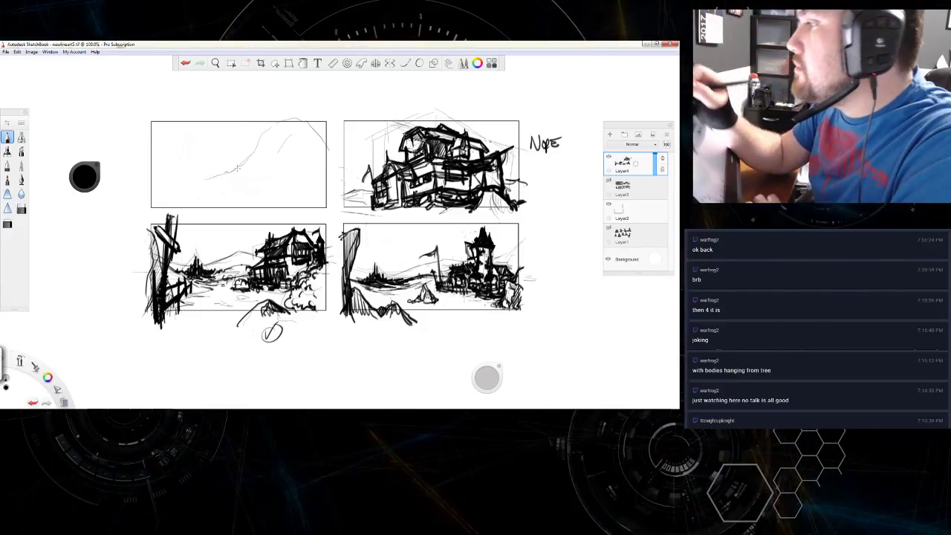
{"action": "left_click_drag", "start_coordinate": [222, 170], "coordinate": [154, 179]}
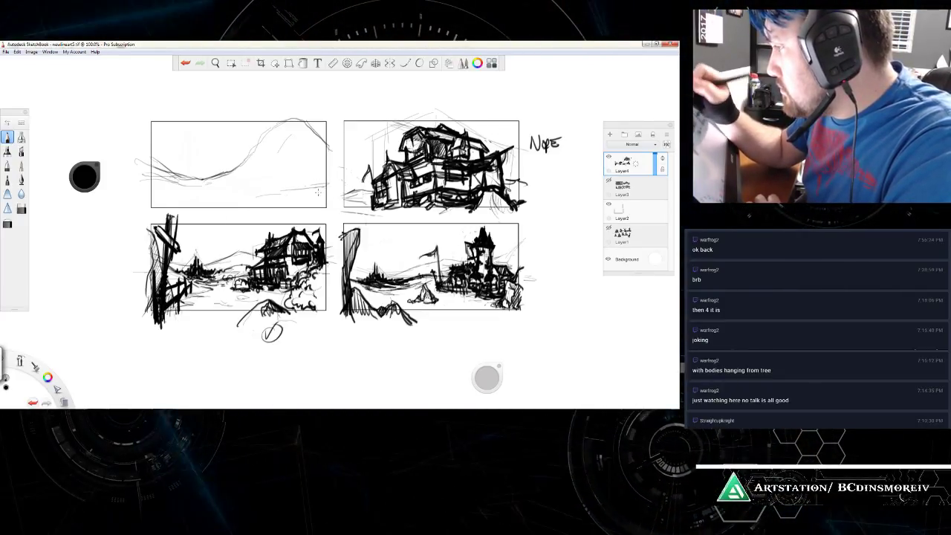
{"action": "left_click_drag", "start_coordinate": [258, 197], "coordinate": [325, 187]}
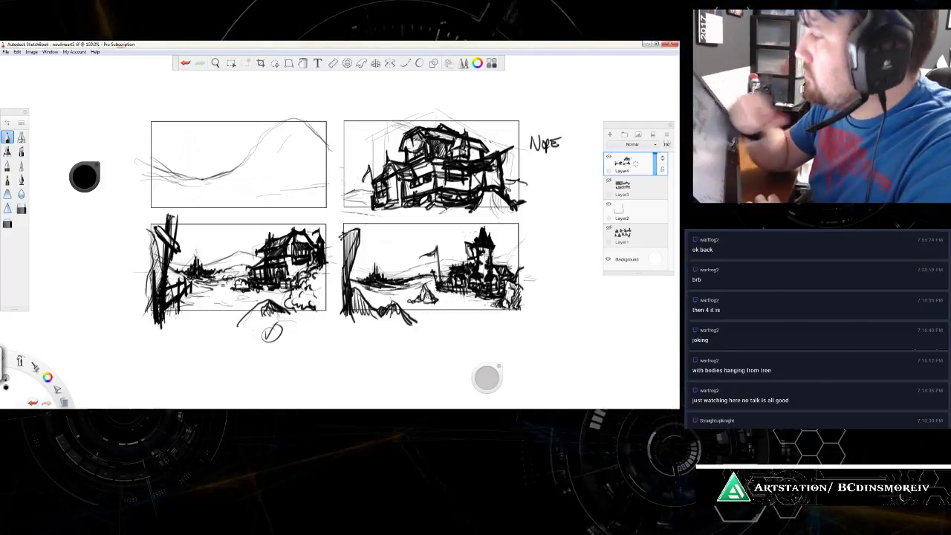
{"action": "key", "text": "space"}
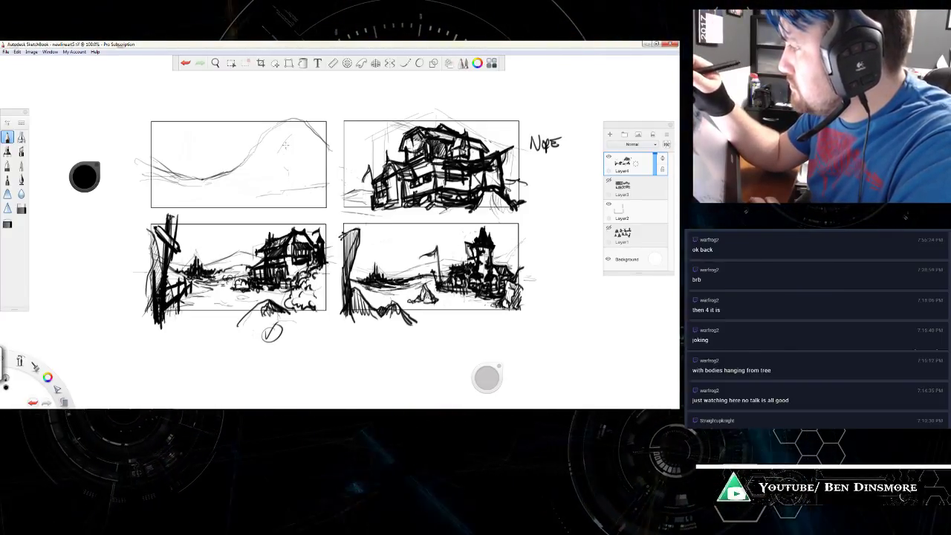
Step: Sketch a tall thin figure with dark vertical strokes on the hillside at the right
{"action": "mouse_move", "coordinate": [285, 142]}
{"action": "left_mouse_down"}
{"action": "mouse_move", "coordinate": [288, 198]}
{"action": "mouse_move", "coordinate": [287, 136]}
{"action": "mouse_move", "coordinate": [289, 197]}
{"action": "mouse_move", "coordinate": [287, 138]}
{"action": "mouse_move", "coordinate": [284, 192]}
{"action": "mouse_move", "coordinate": [274, 169]}
{"action": "mouse_move", "coordinate": [274, 195]}
{"action": "mouse_move", "coordinate": [271, 172]}
{"action": "left_mouse_up"}
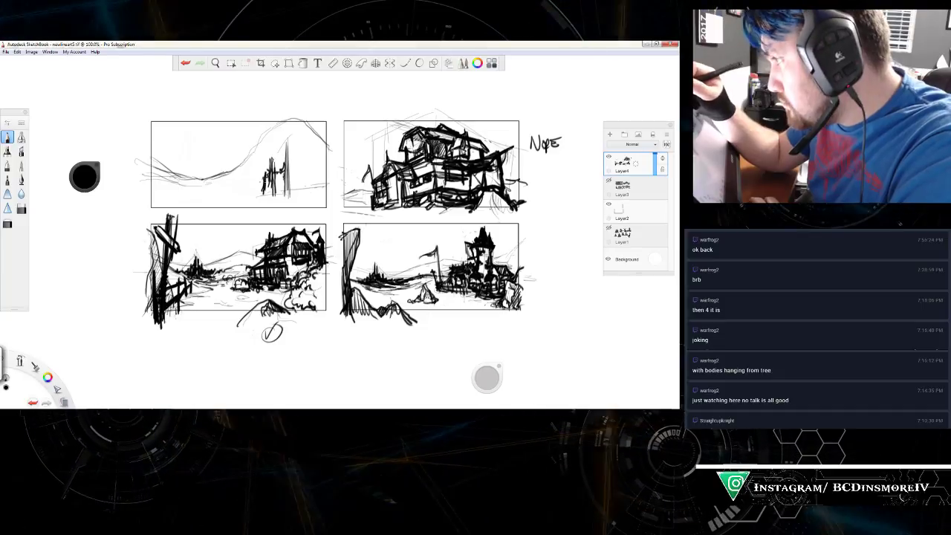
{"action": "left_click_drag", "start_coordinate": [266, 162], "coordinate": [265, 192]}
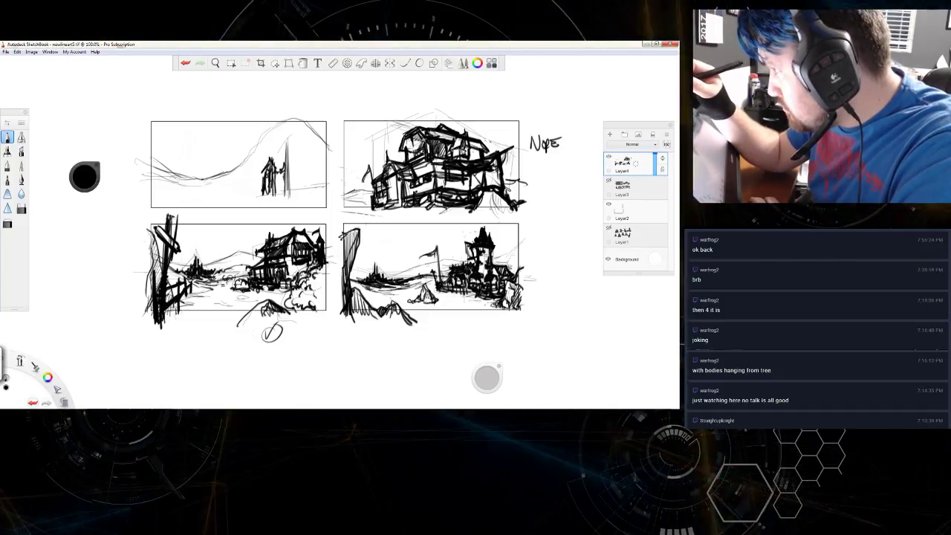
{"action": "left_click_drag", "start_coordinate": [285, 145], "coordinate": [284, 156]}
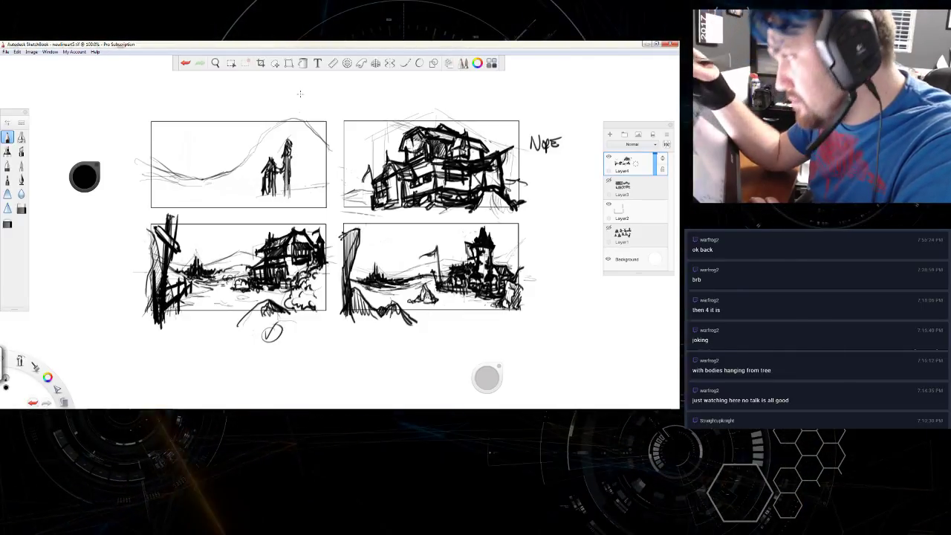
{"action": "left_click_drag", "start_coordinate": [285, 157], "coordinate": [287, 195]}
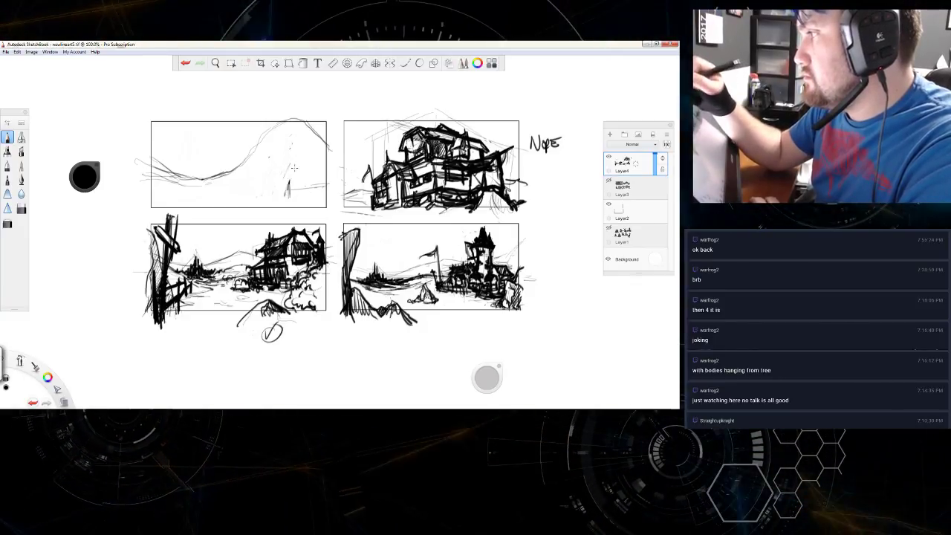
Step: Undo the figure, erase the faint lines, and sketch a rising ground stroke in the top-left thumbnail
{"action": "key", "text": "ctrl+z"}
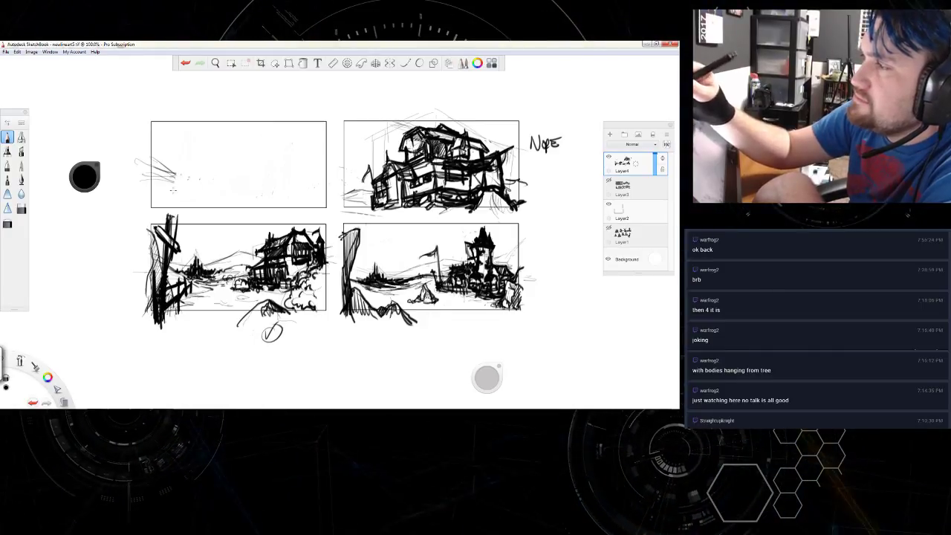
{"action": "left_click_drag", "start_coordinate": [195, 173], "coordinate": [141, 191]}
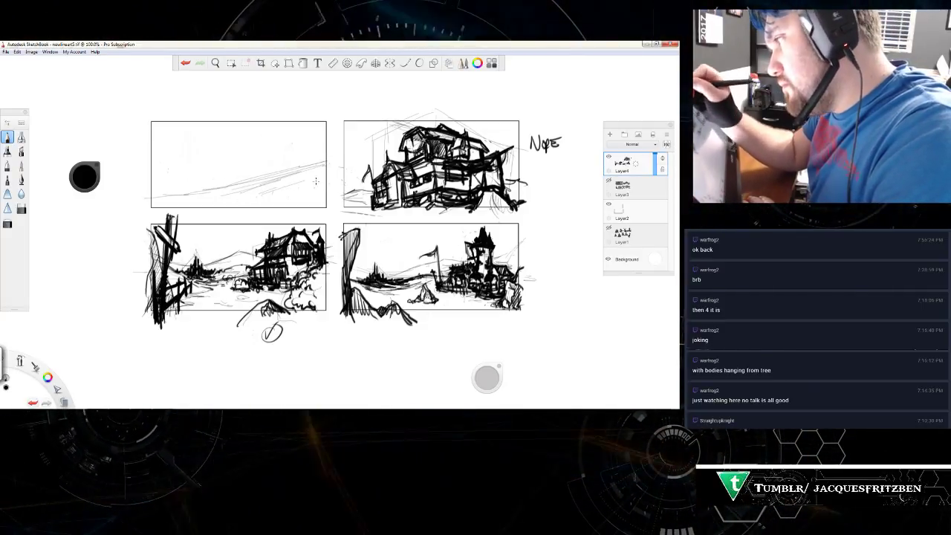
{"action": "left_click_drag", "start_coordinate": [275, 214], "coordinate": [342, 182]}
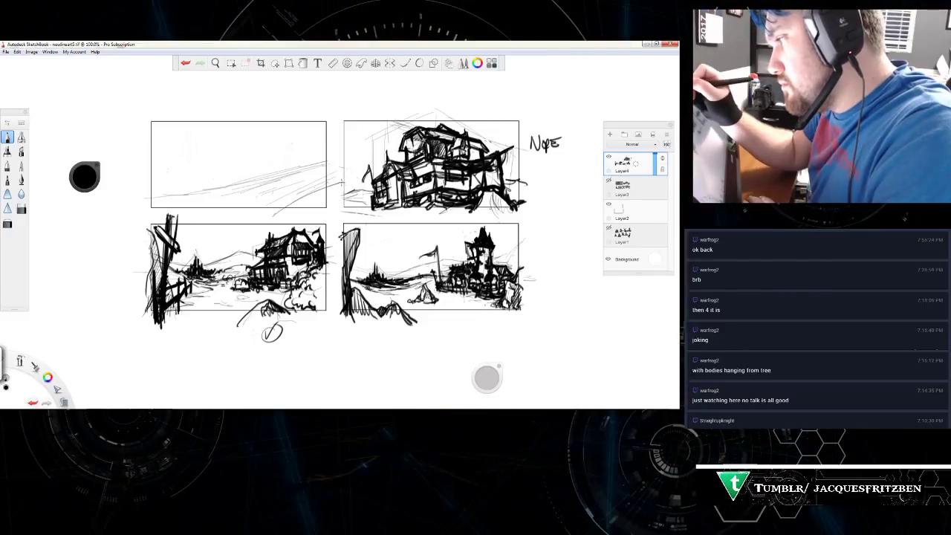
Step: Ink a tall dark tower along the thumbnail's right edge, extending its top above the border
{"action": "left_click_drag", "start_coordinate": [281, 213], "coordinate": [325, 190]}
{"action": "left_click_drag", "start_coordinate": [321, 143], "coordinate": [321, 186]}
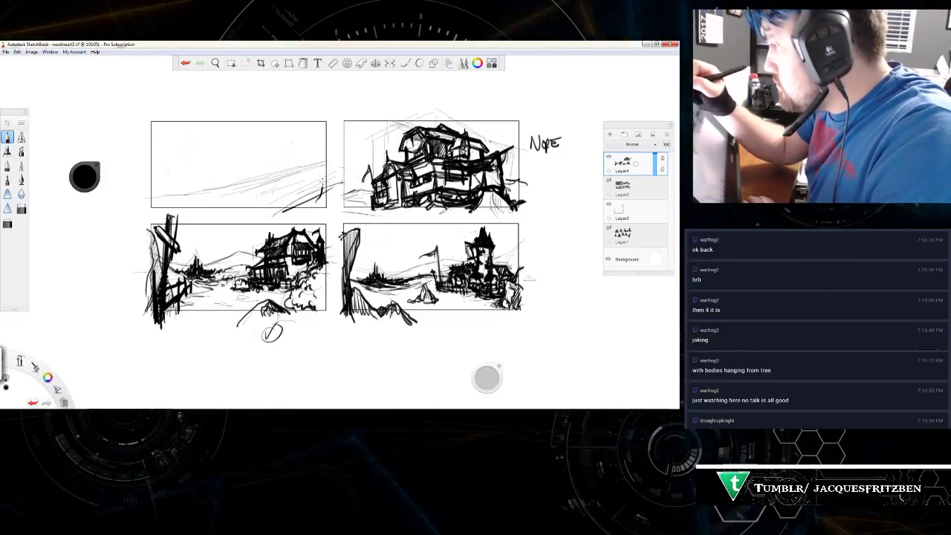
{"action": "mouse_move", "coordinate": [319, 135]}
{"action": "left_mouse_down"}
{"action": "mouse_move", "coordinate": [319, 202]}
{"action": "mouse_move", "coordinate": [309, 196]}
{"action": "left_mouse_up"}
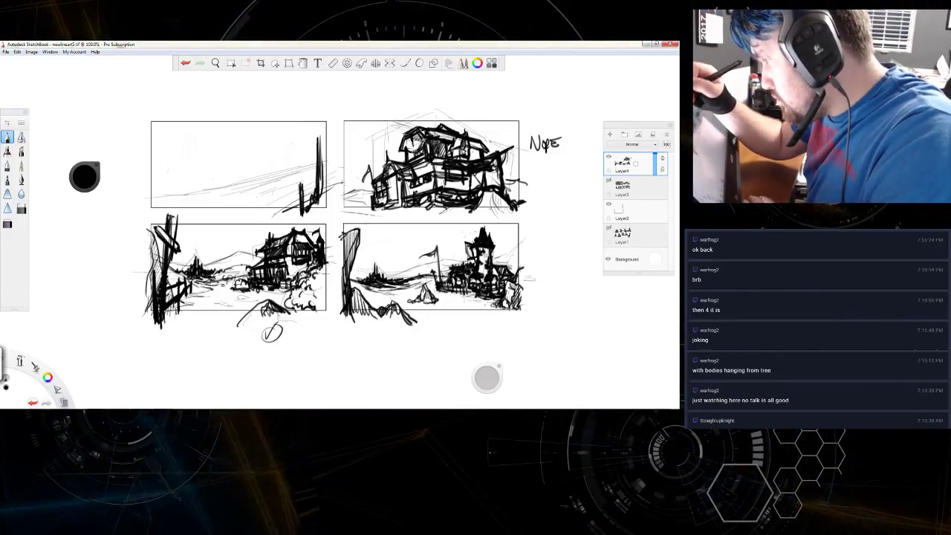
{"action": "left_click_drag", "start_coordinate": [296, 214], "coordinate": [297, 191]}
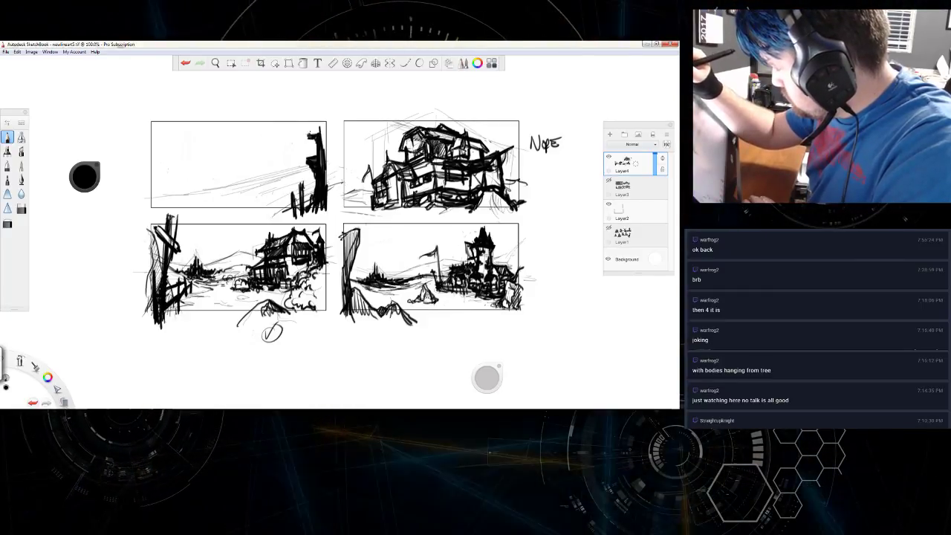
{"action": "left_click_drag", "start_coordinate": [305, 132], "coordinate": [308, 175]}
{"action": "left_click_drag", "start_coordinate": [302, 132], "coordinate": [302, 171]}
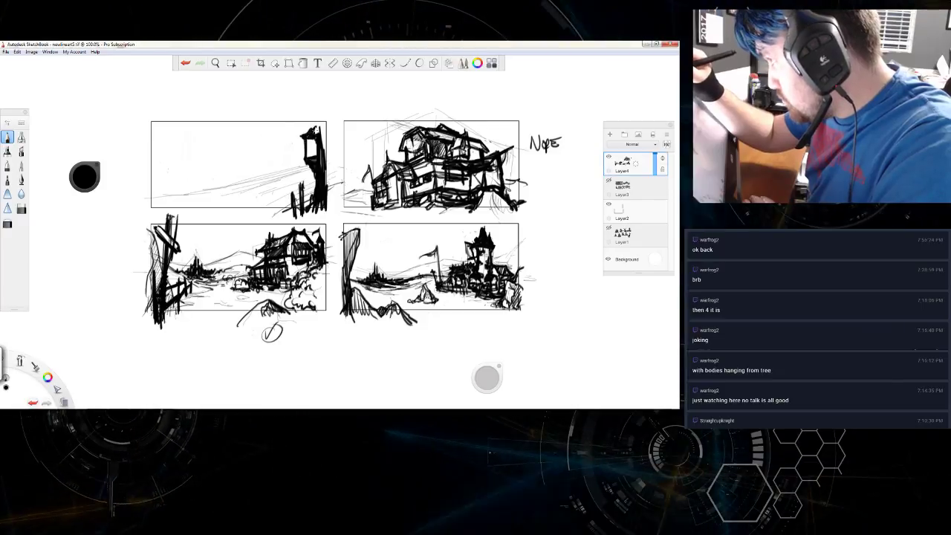
{"action": "left_click_drag", "start_coordinate": [313, 116], "coordinate": [318, 174]}
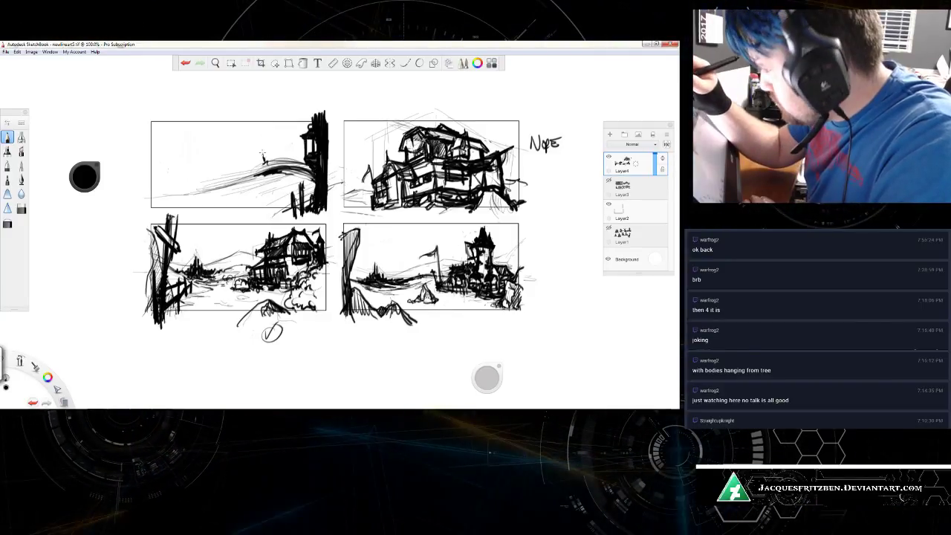
Step: Ink a small arch by the hilltop figure, a bush, and a dark filled rock at the thumbnail's left
{"action": "left_click_drag", "start_coordinate": [262, 158], "coordinate": [276, 157]}
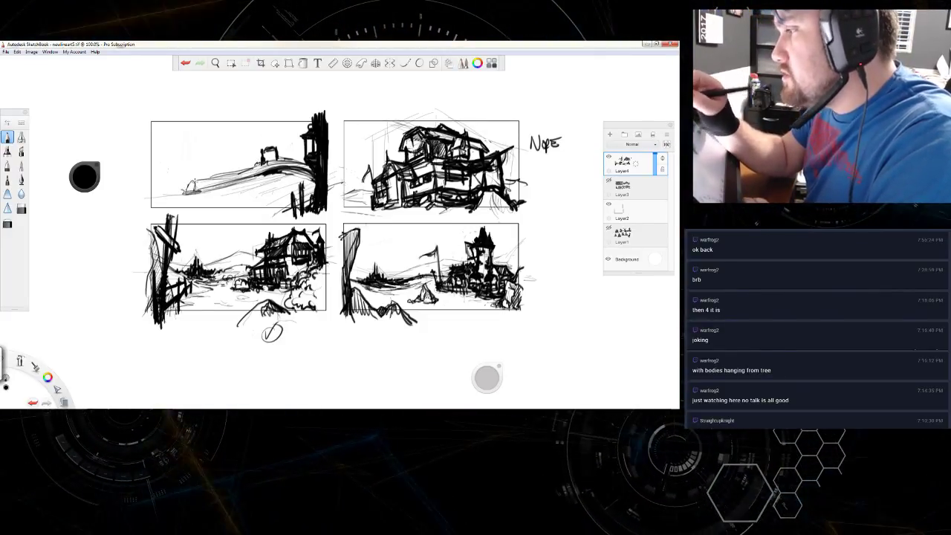
{"action": "left_click_drag", "start_coordinate": [170, 192], "coordinate": [194, 184]}
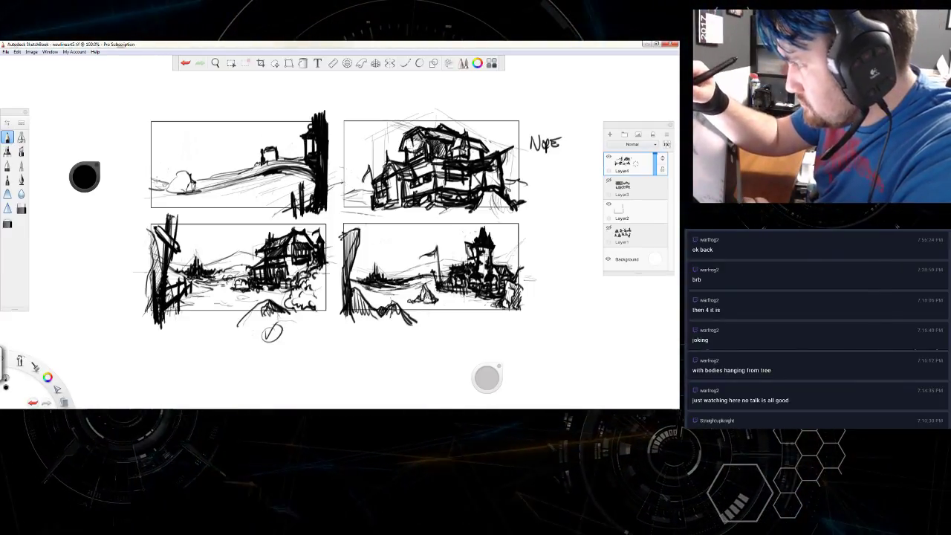
{"action": "left_click_drag", "start_coordinate": [151, 174], "coordinate": [173, 176]}
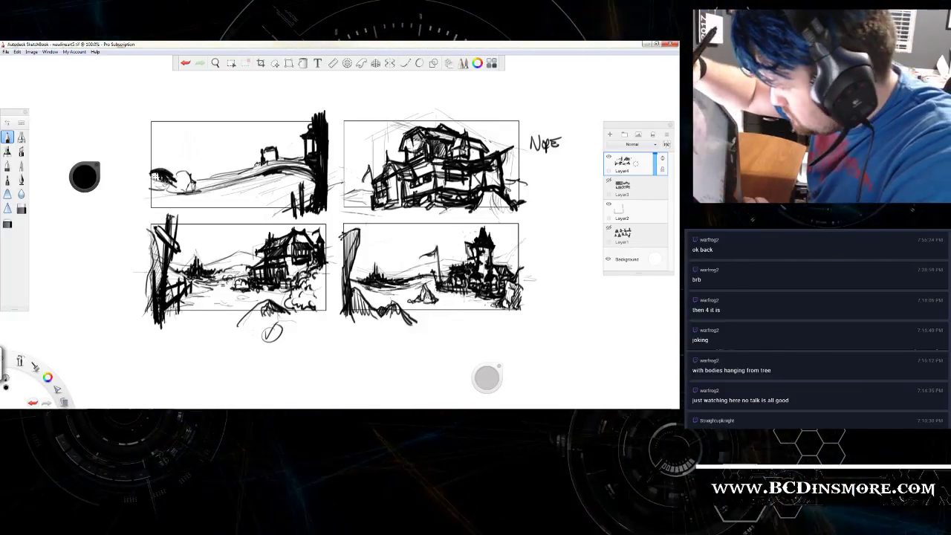
{"action": "left_click_drag", "start_coordinate": [157, 176], "coordinate": [182, 181]}
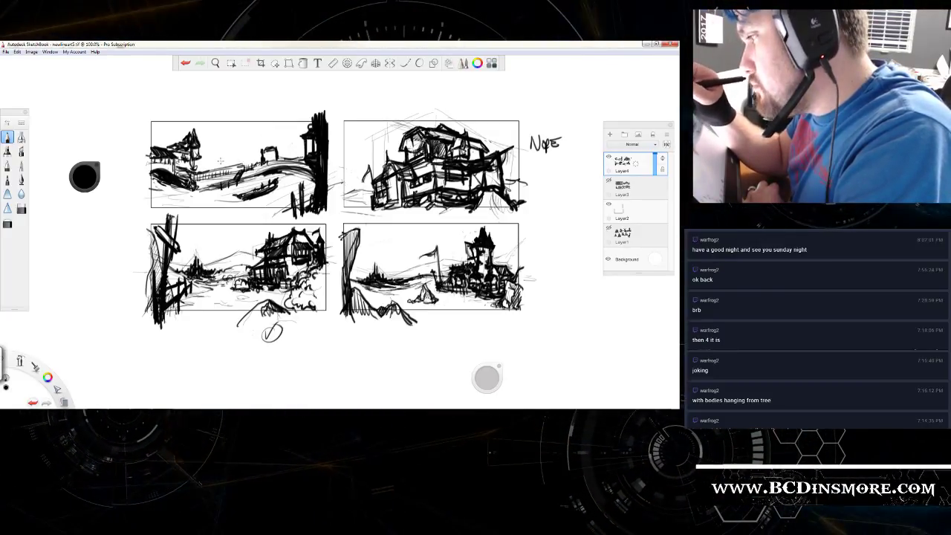
Step: Add a small arch and extend the house roof rightward, then undo the last stroke
{"action": "left_click_drag", "start_coordinate": [220, 166], "coordinate": [229, 165]}
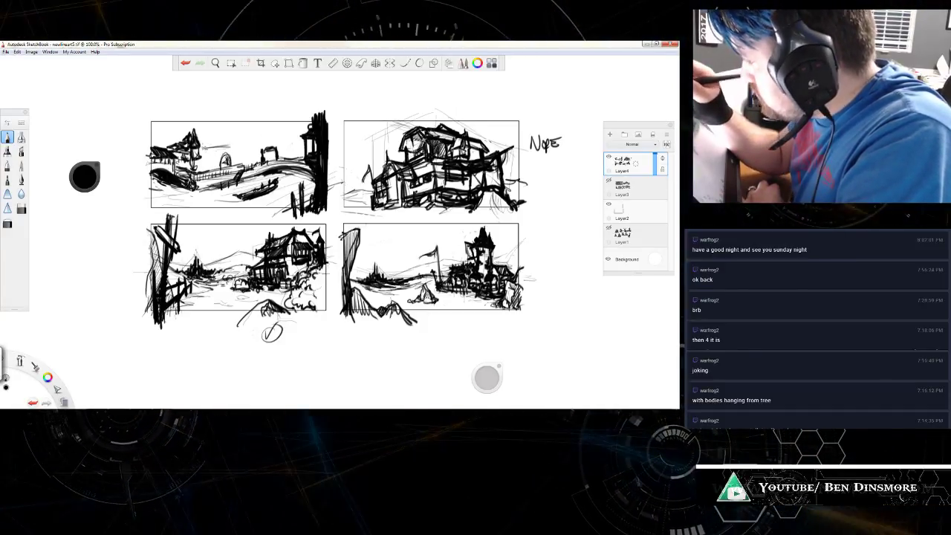
{"action": "left_click_drag", "start_coordinate": [197, 134], "coordinate": [217, 131]}
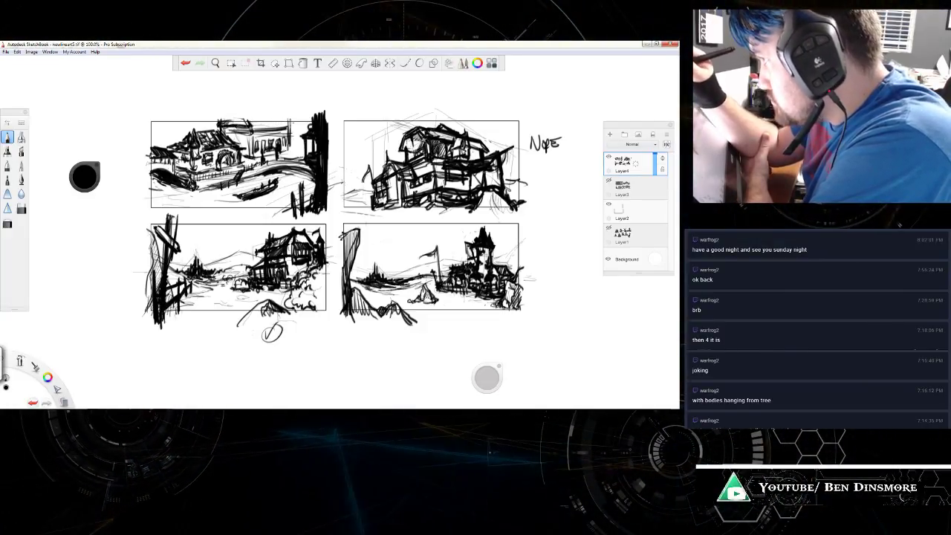
{"action": "key", "text": "ctrl+z"}
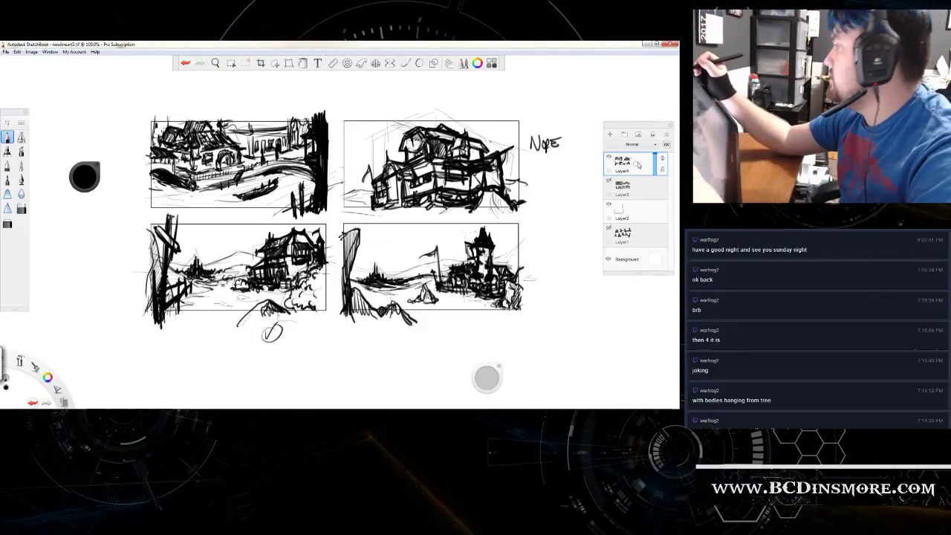
Step: Duplicate Layer4 and Layer2, then delete the Layer2 copy misplaced at the top of the stack
{"action": "left_click", "coordinate": [635, 167]}
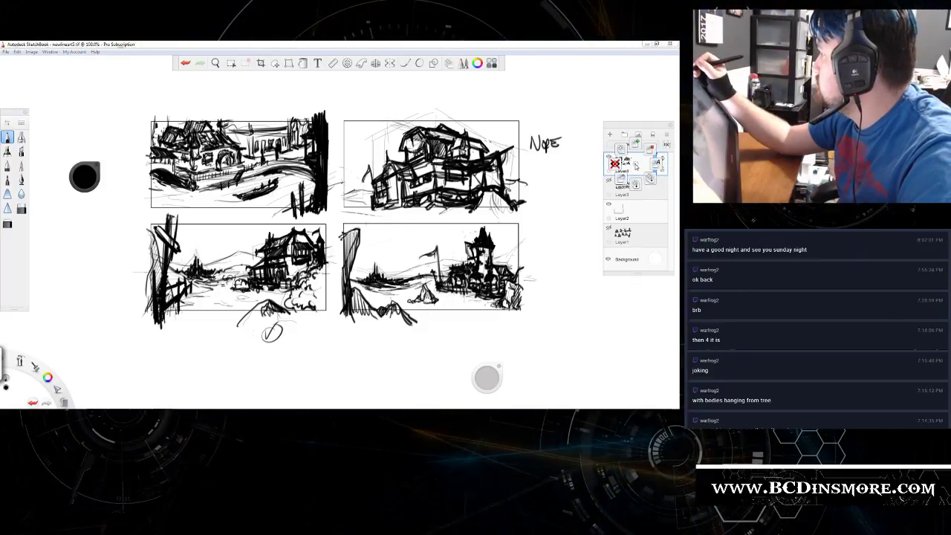
{"action": "left_click", "coordinate": [623, 151]}
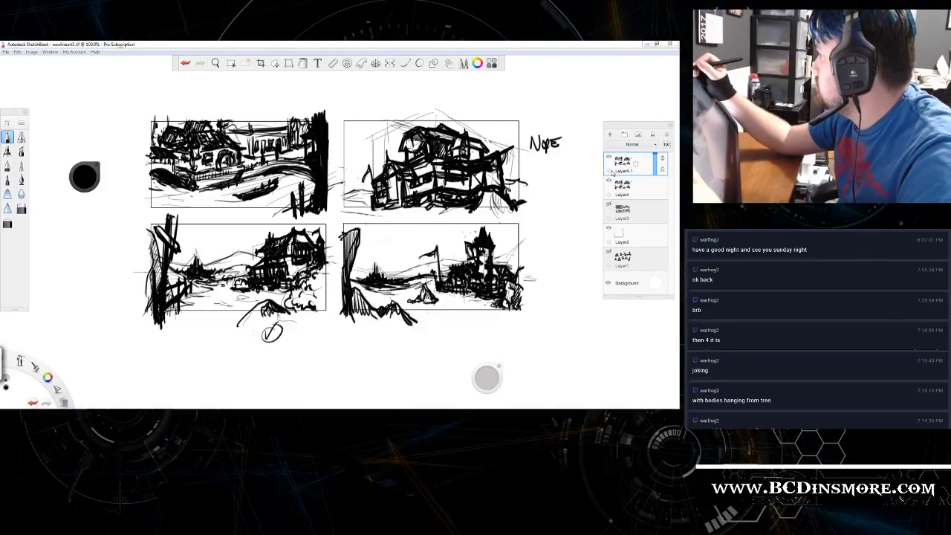
{"action": "left_click", "coordinate": [617, 237]}
{"action": "left_click", "coordinate": [636, 236]}
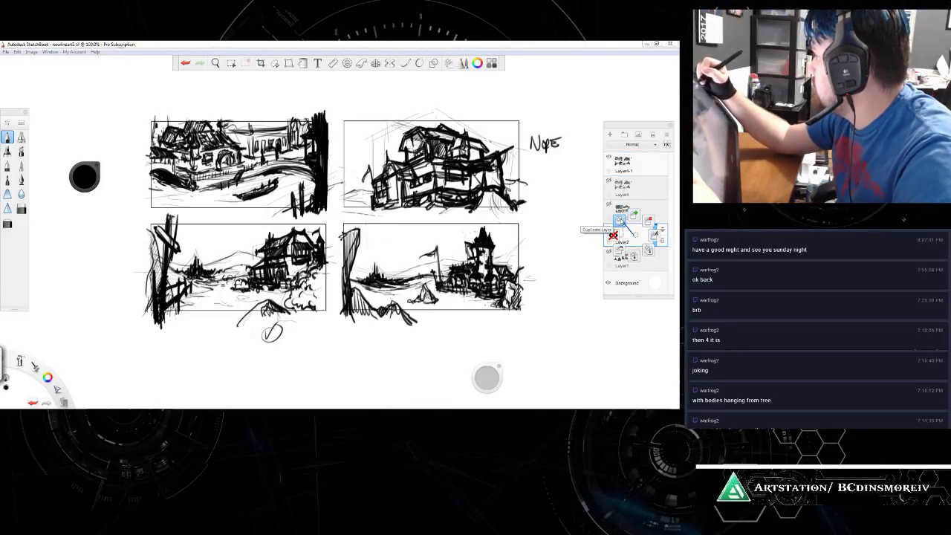
{"action": "left_click", "coordinate": [623, 225]}
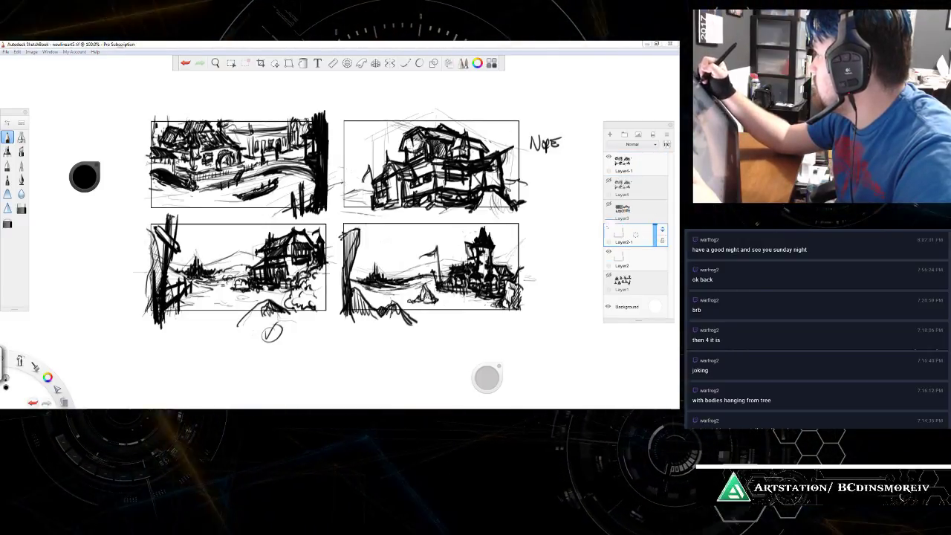
{"action": "left_click_drag", "start_coordinate": [662, 235], "coordinate": [661, 168]}
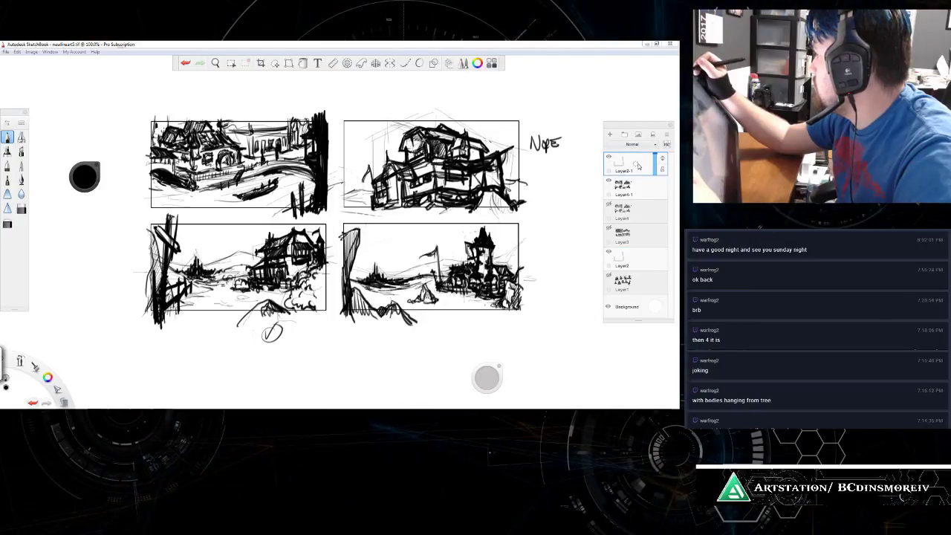
{"action": "left_click", "coordinate": [637, 165]}
{"action": "left_click", "coordinate": [624, 185]}
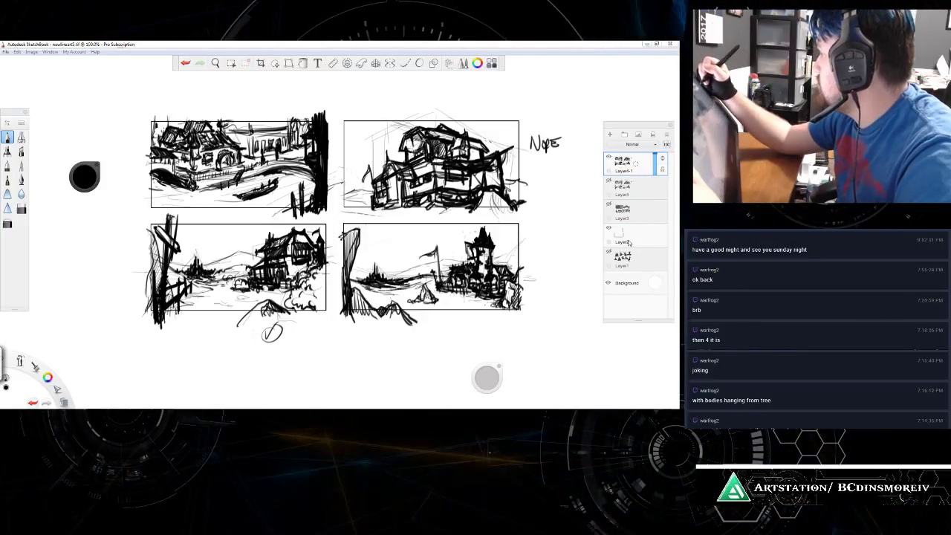
Step: Duplicate Layer2 again, place the copy just under Layer4-1, and swap which sketch set is visible
{"action": "left_click", "coordinate": [631, 237]}
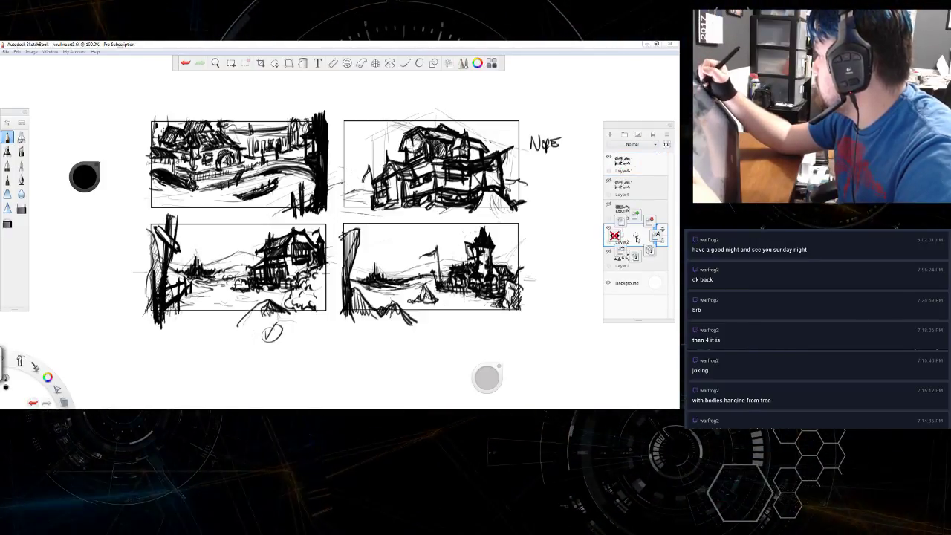
{"action": "left_click", "coordinate": [656, 232]}
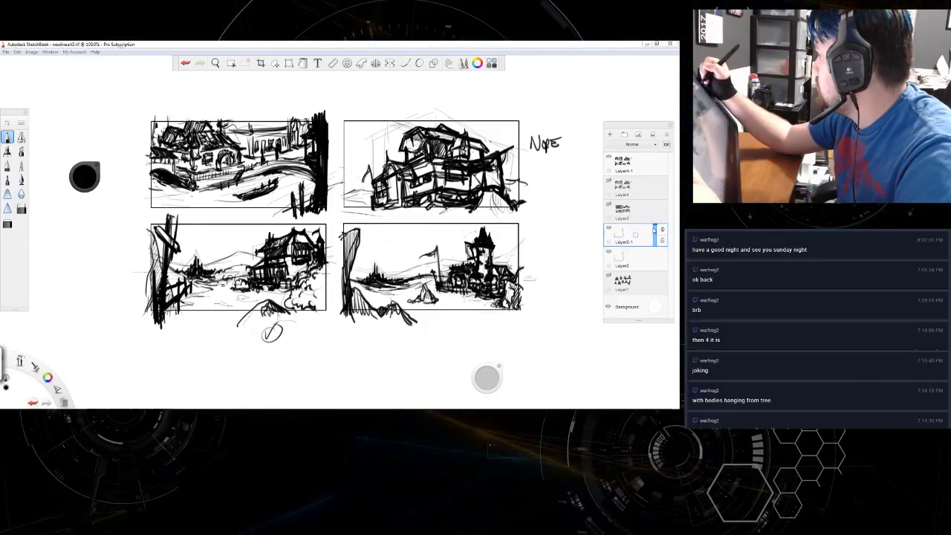
{"action": "left_click_drag", "start_coordinate": [664, 233], "coordinate": [663, 178]}
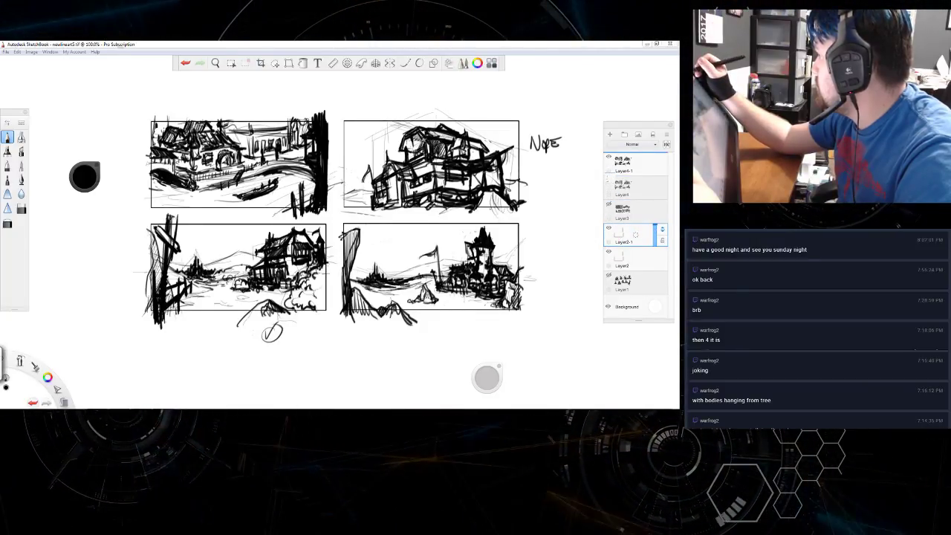
{"action": "left_click_drag", "start_coordinate": [663, 233], "coordinate": [663, 182]}
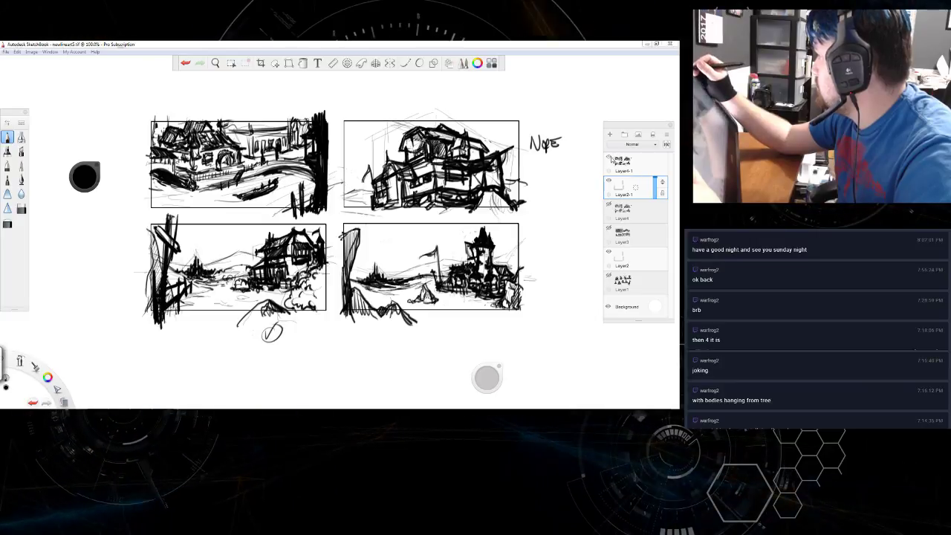
{"action": "left_click", "coordinate": [609, 158]}
{"action": "left_click", "coordinate": [610, 230]}
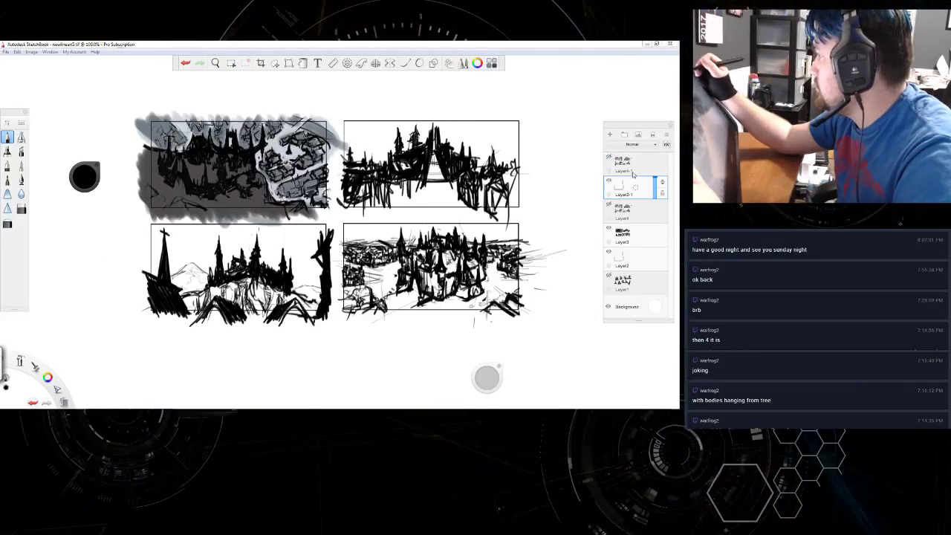
Step: Duplicate Layer3 and move Layer3-1 up to sit directly beneath Layer4-1
{"action": "left_click", "coordinate": [637, 232]}
{"action": "left_click", "coordinate": [623, 216]}
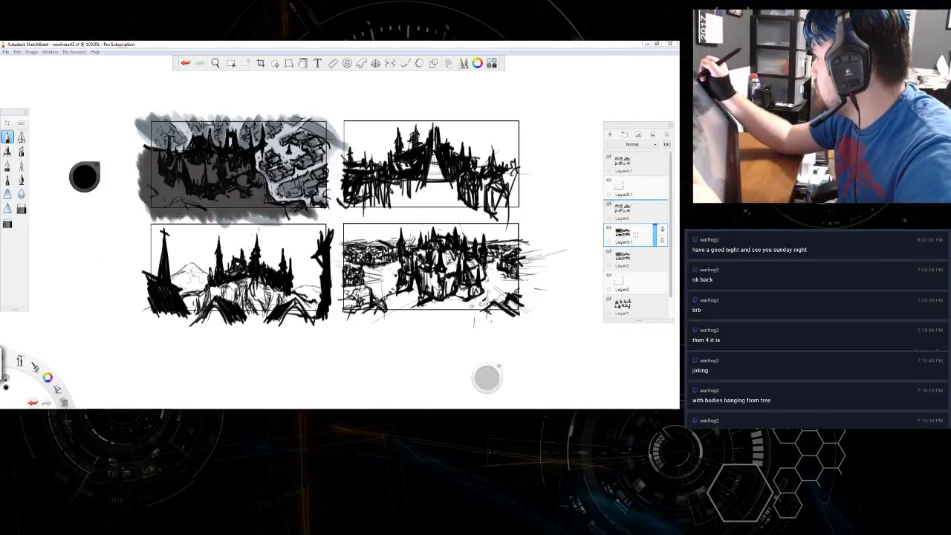
{"action": "left_click_drag", "start_coordinate": [623, 232], "coordinate": [623, 207]}
{"action": "left_click", "coordinate": [637, 206]}
Step: Merge Layer3-1 down and scale the four sketch panels toward the canvas centre
{"action": "left_click", "coordinate": [648, 207]}
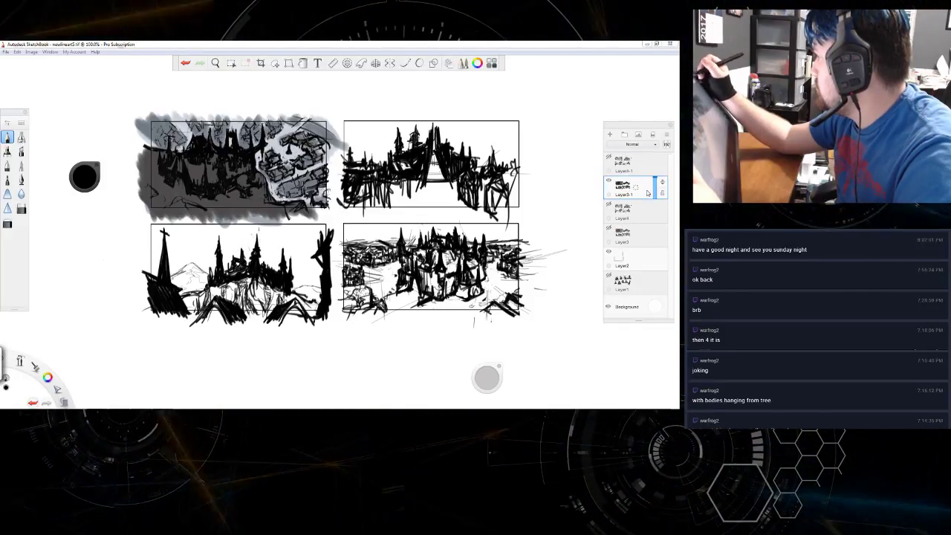
{"action": "left_click", "coordinate": [275, 64]}
{"action": "left_click", "coordinate": [356, 79]}
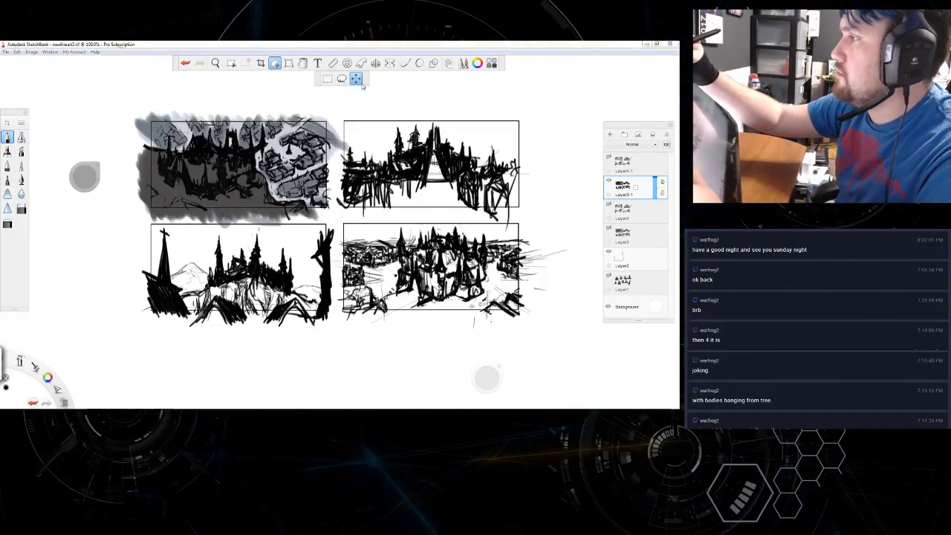
{"action": "mouse_move", "coordinate": [492, 234]}
{"action": "left_mouse_down"}
{"action": "mouse_move", "coordinate": [434, 216]}
{"action": "mouse_move", "coordinate": [337, 211]}
{"action": "left_mouse_up"}
Step: Hide the empty frame layer (Layer2) and scale the thumbnail artwork down to 62%
{"action": "left_click", "coordinate": [609, 252]}
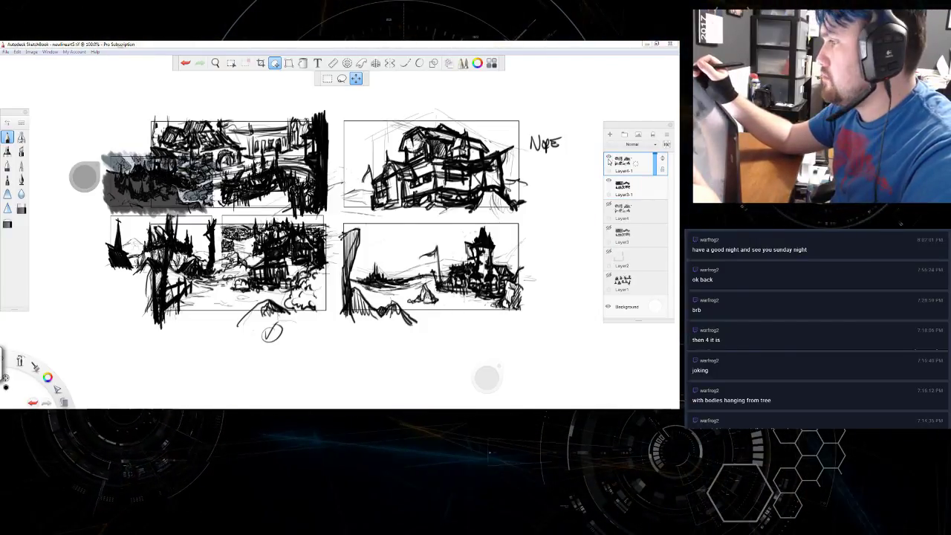
{"action": "left_click", "coordinate": [543, 203]}
{"action": "mouse_move", "coordinate": [533, 230]}
{"action": "left_mouse_down"}
{"action": "mouse_move", "coordinate": [501, 226]}
{"action": "mouse_move", "coordinate": [646, 225]}
{"action": "mouse_move", "coordinate": [520, 308]}
{"action": "mouse_move", "coordinate": [507, 304]}
{"action": "mouse_move", "coordinate": [520, 306]}
{"action": "left_mouse_up"}
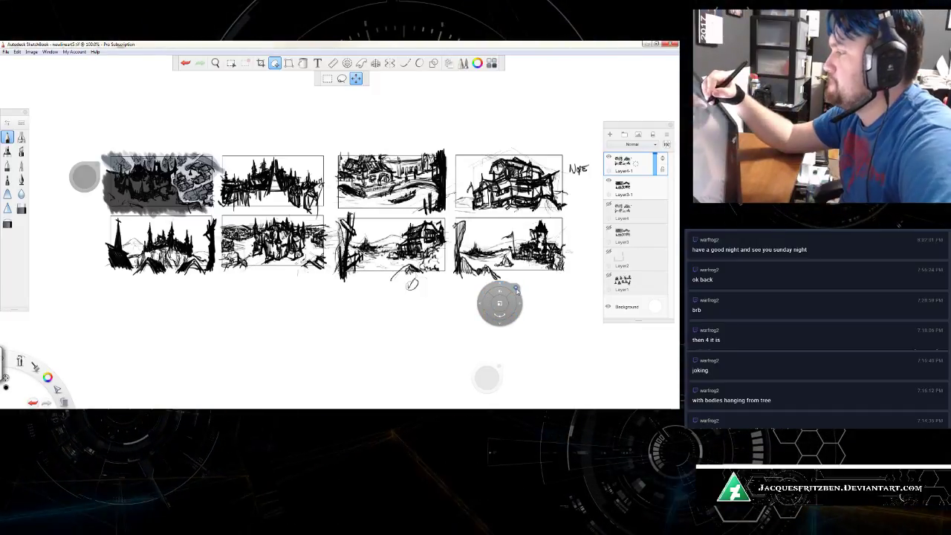
{"action": "key", "text": "Escape"}
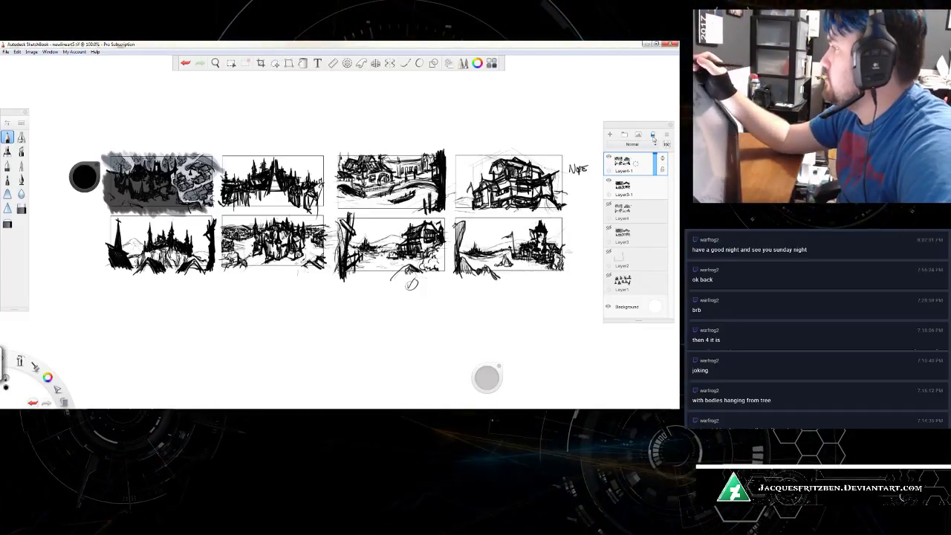
Step: On a new layer, draw red boxes at brush size ~14.7 around the left column and third lower thumbnail
{"action": "left_click", "coordinate": [610, 135]}
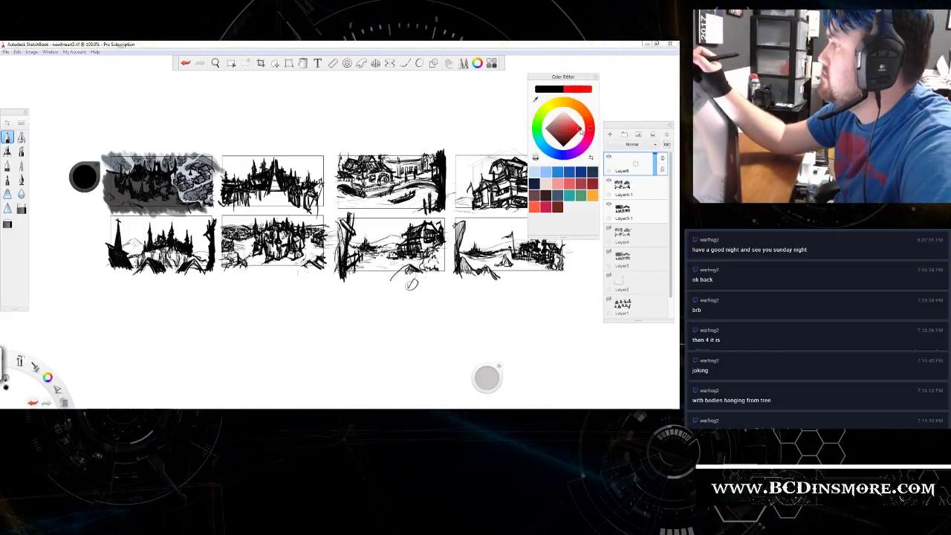
{"action": "left_click", "coordinate": [580, 129]}
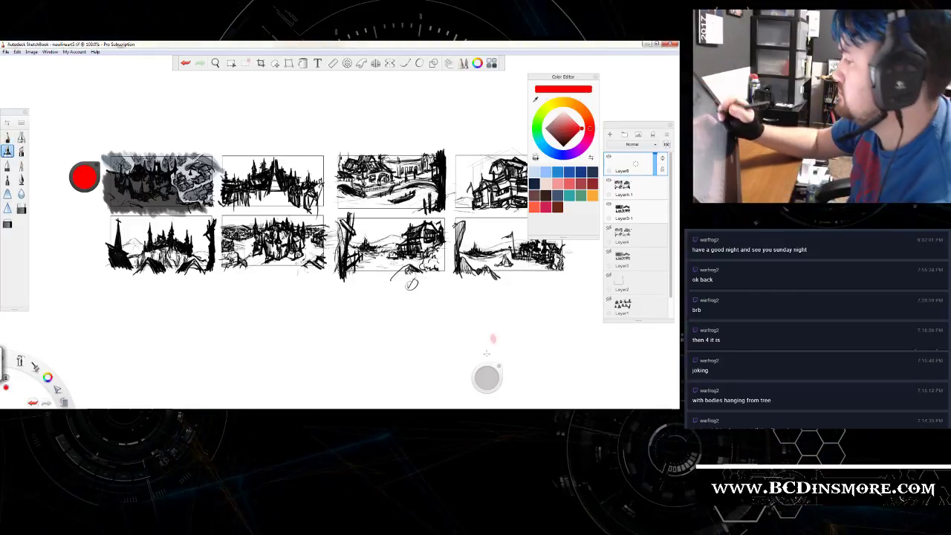
{"action": "left_click_drag", "start_coordinate": [488, 377], "coordinate": [475, 381]}
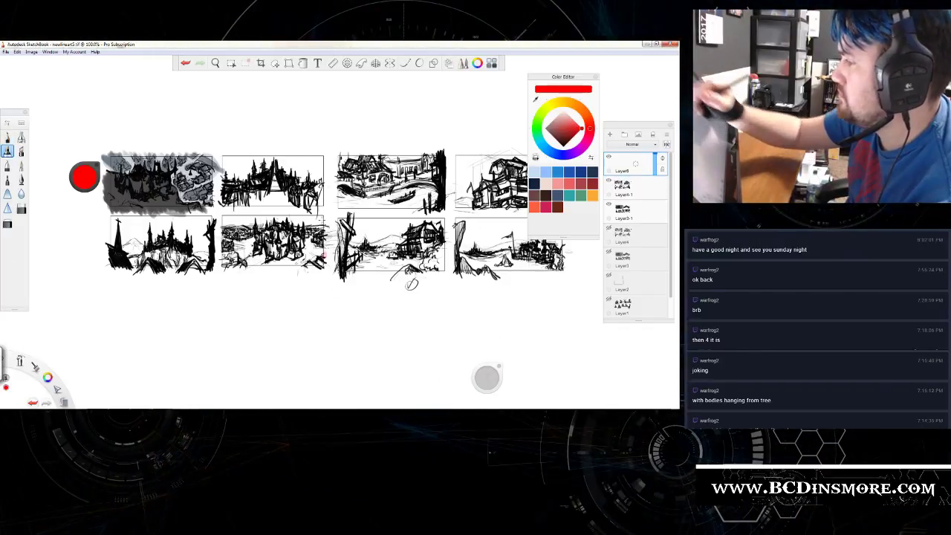
{"action": "mouse_move", "coordinate": [332, 217]}
{"action": "left_mouse_down"}
{"action": "mouse_move", "coordinate": [454, 294]}
{"action": "mouse_move", "coordinate": [338, 217]}
{"action": "left_mouse_up"}
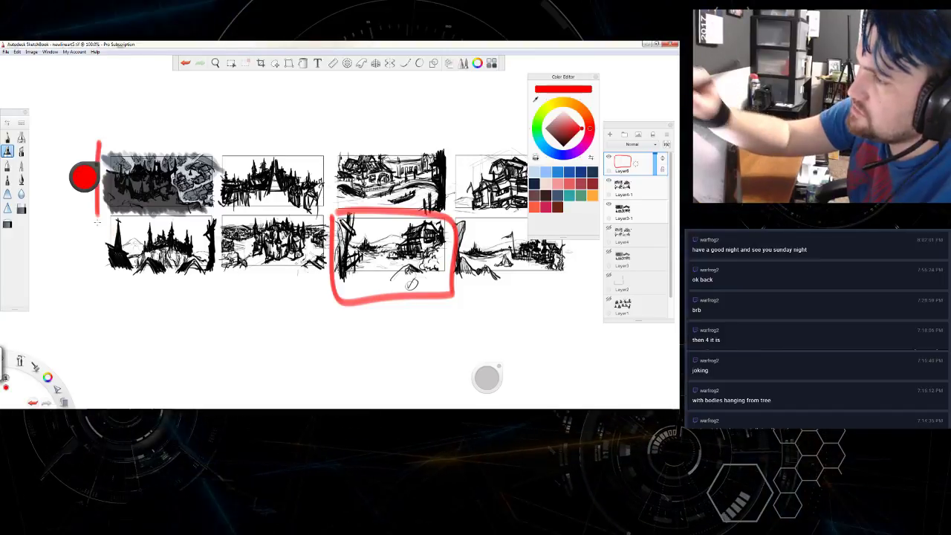
{"action": "mouse_move", "coordinate": [97, 221]}
{"action": "left_mouse_down"}
{"action": "mouse_move", "coordinate": [123, 288]}
{"action": "mouse_move", "coordinate": [220, 288]}
{"action": "mouse_move", "coordinate": [222, 131]}
{"action": "mouse_move", "coordinate": [108, 140]}
{"action": "left_mouse_up"}
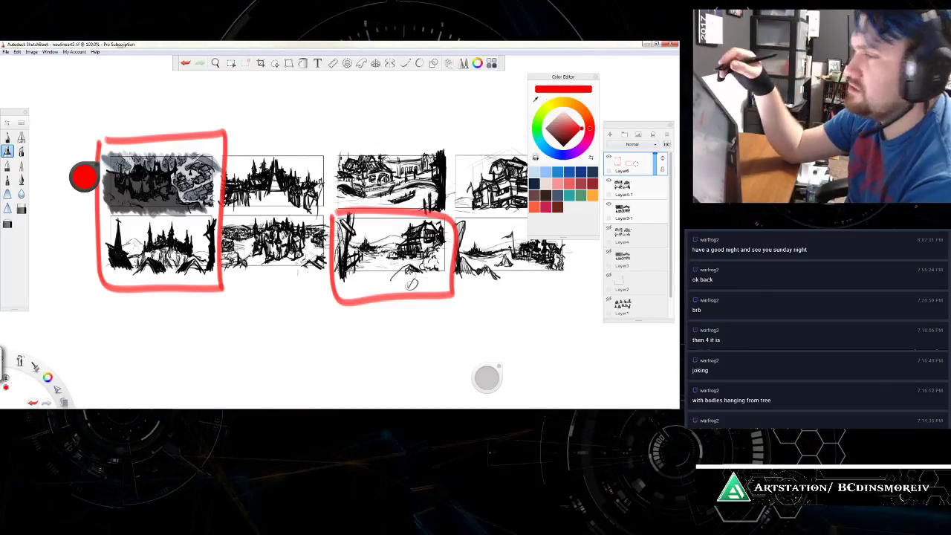
Step: Undo the red boxes and slash out the second-column and top-right thumbnails in red
{"action": "key", "text": "ctrl+z"}
{"action": "key", "text": "ctrl+z"}
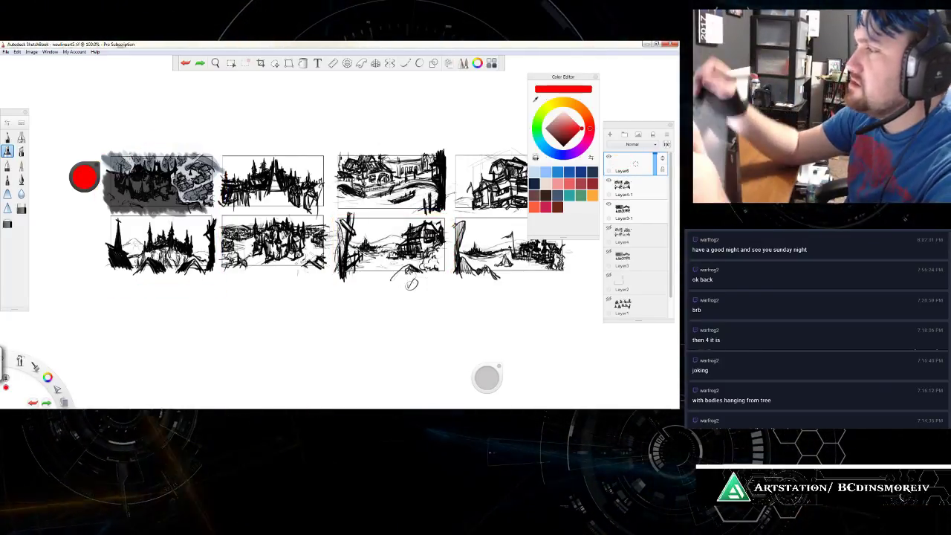
{"action": "left_click_drag", "start_coordinate": [215, 207], "coordinate": [320, 156]}
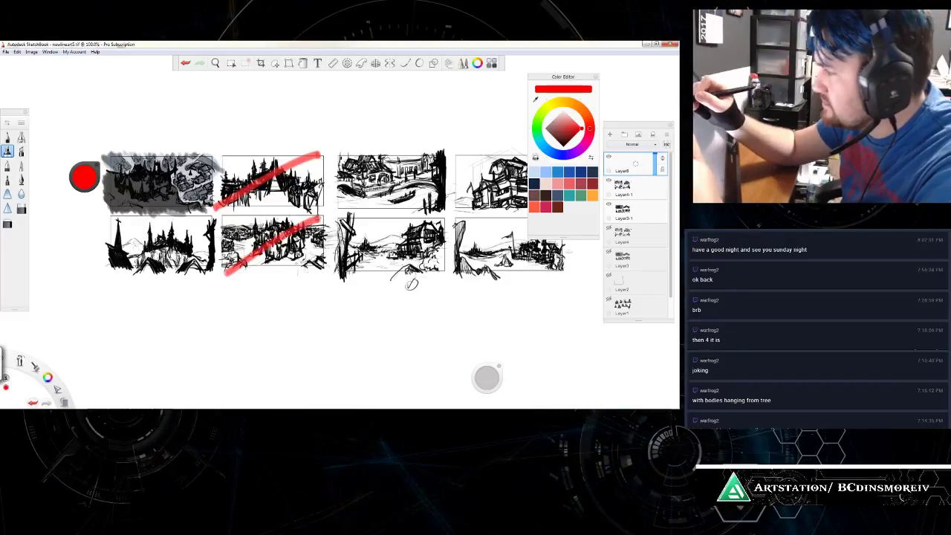
{"action": "left_click_drag", "start_coordinate": [455, 213], "coordinate": [528, 165]}
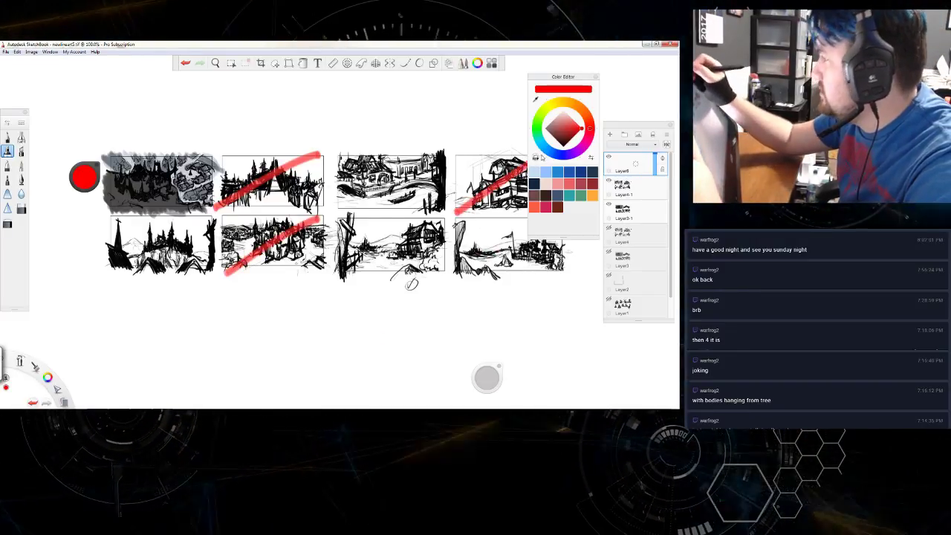
{"action": "left_click", "coordinate": [594, 78]}
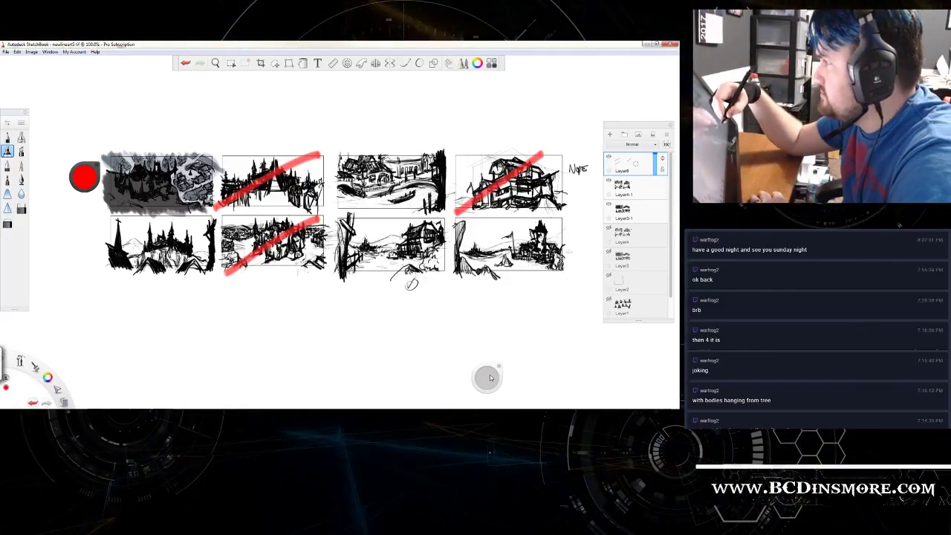
{"action": "key", "text": "ctrl+i"}
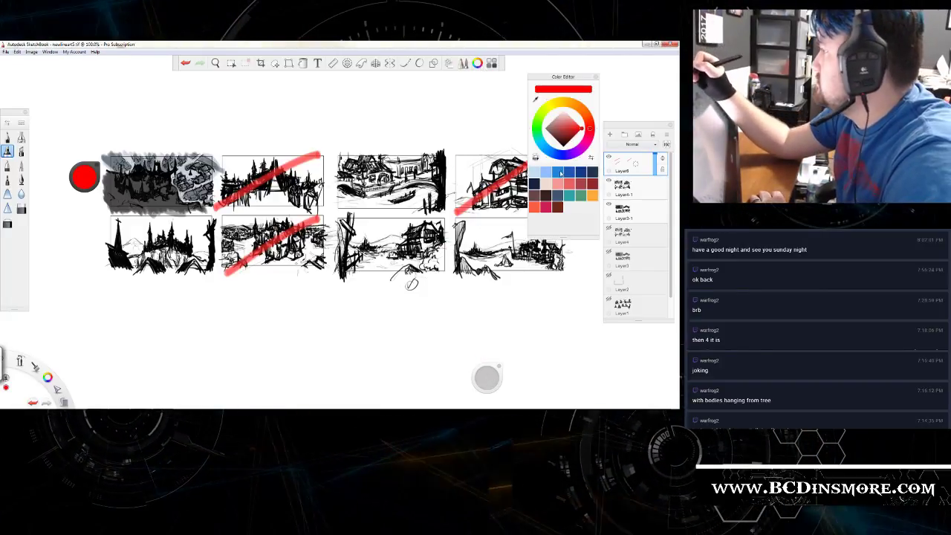
Step: With a blue fine pen at size 6.2, number the five kept thumbnails 1 through 5
{"action": "left_click", "coordinate": [561, 172]}
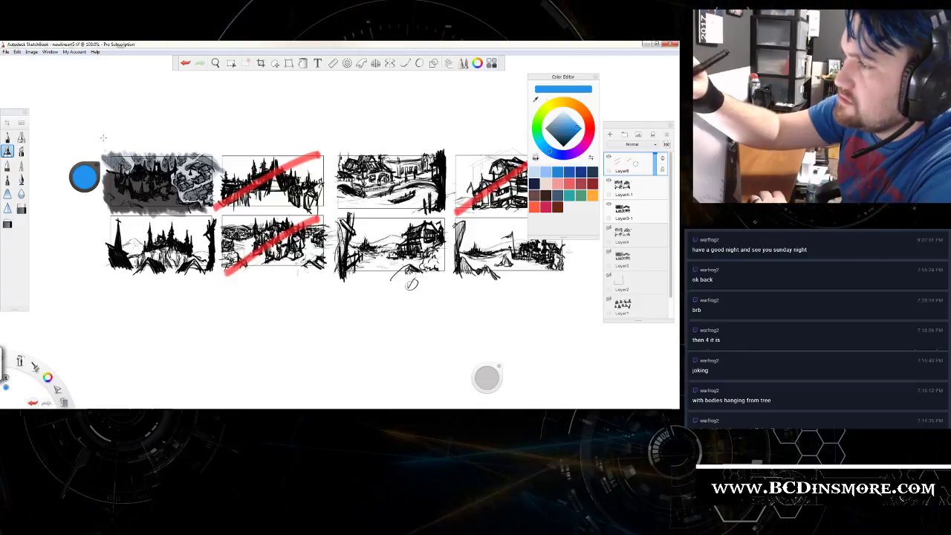
{"action": "left_click", "coordinate": [7, 138]}
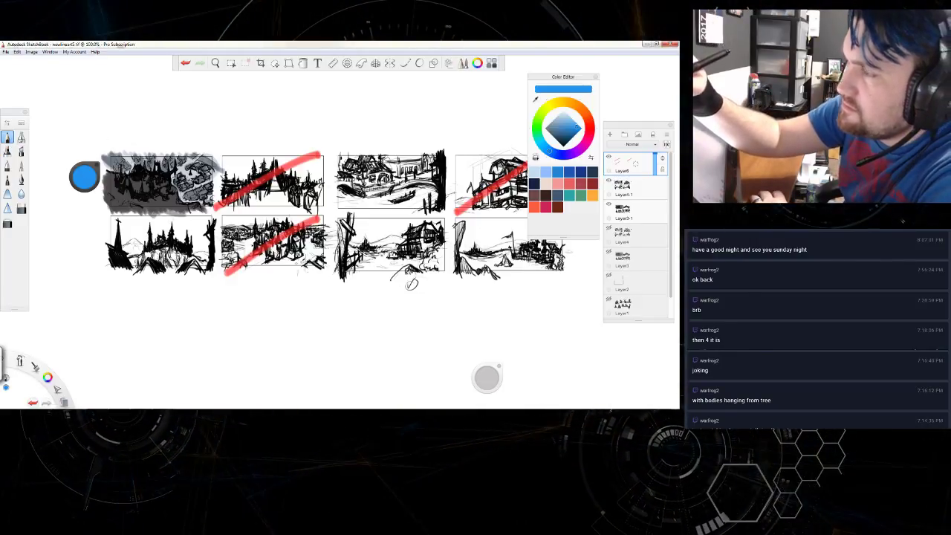
{"action": "left_click_drag", "start_coordinate": [486, 378], "coordinate": [533, 383]}
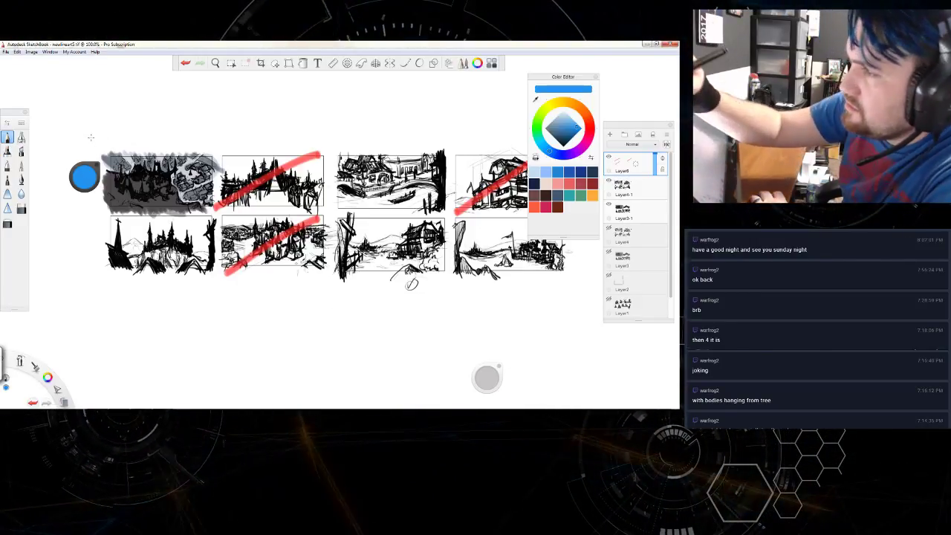
{"action": "left_click_drag", "start_coordinate": [88, 234], "coordinate": [95, 229]}
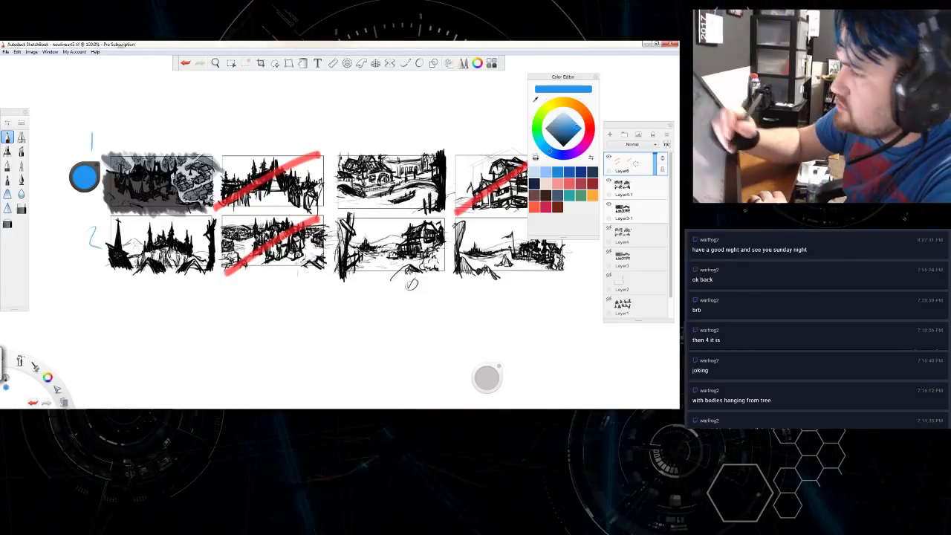
{"action": "left_click_drag", "start_coordinate": [328, 140], "coordinate": [328, 151]}
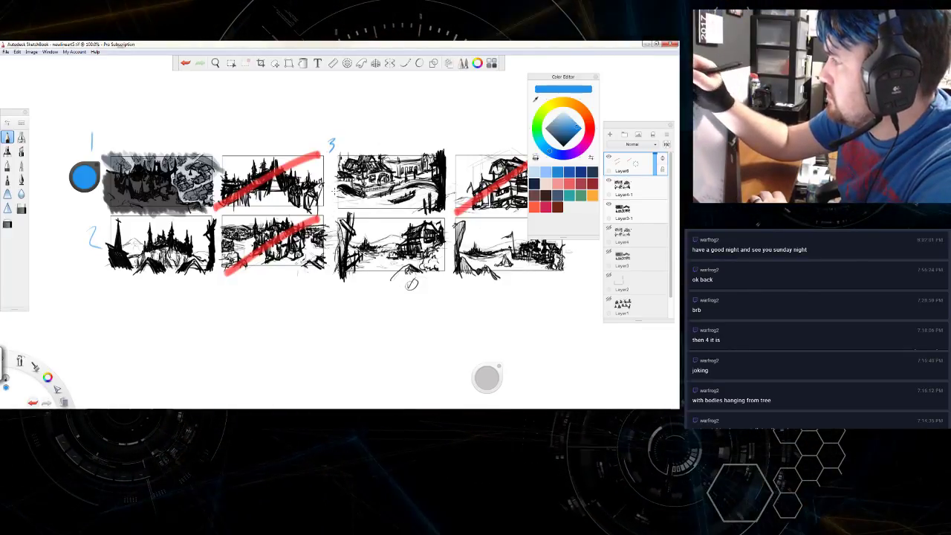
{"action": "left_click_drag", "start_coordinate": [329, 216], "coordinate": [334, 226]}
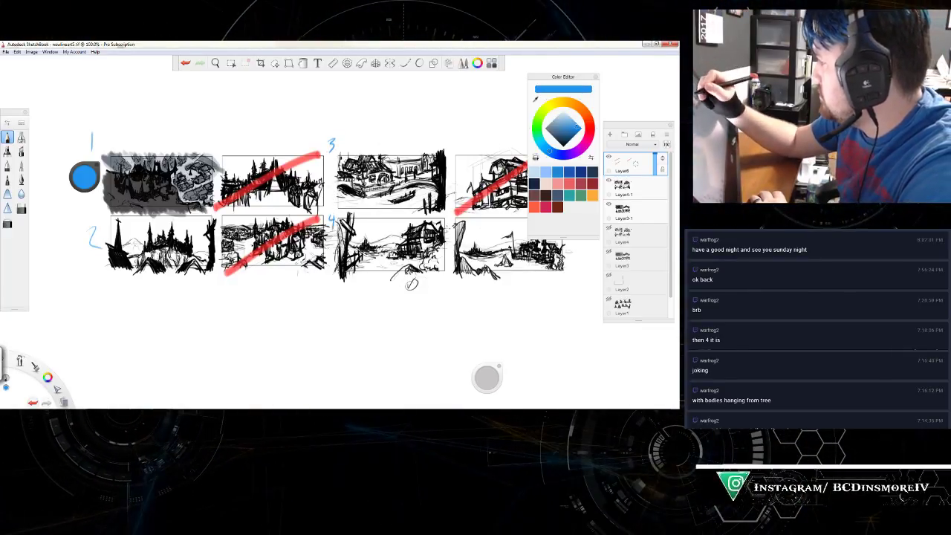
{"action": "left_click_drag", "start_coordinate": [451, 227], "coordinate": [447, 239]}
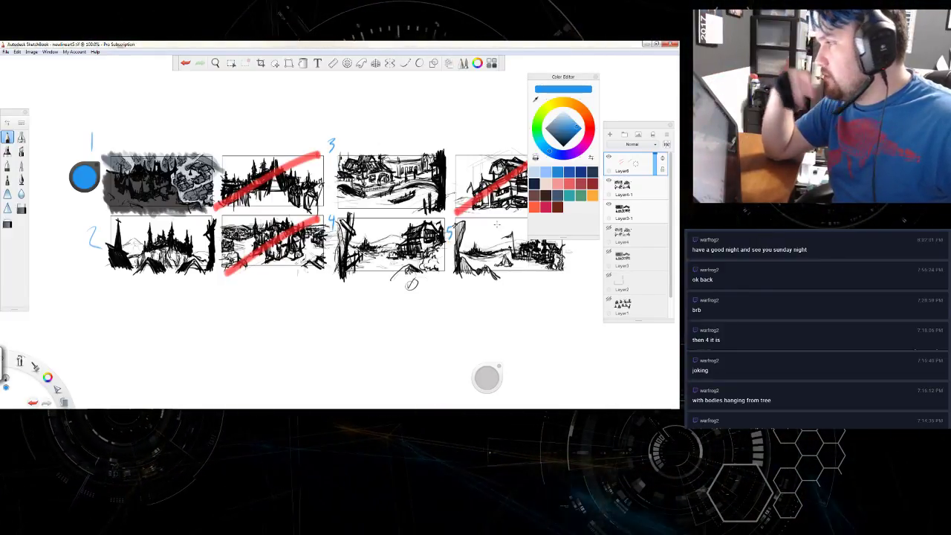
Step: Write large blue 4 and 2 beneath the thumbnails and circle each as a pick
{"action": "mouse_move", "coordinate": [386, 321]}
{"action": "left_mouse_down"}
{"action": "mouse_move", "coordinate": [400, 338]}
{"action": "mouse_move", "coordinate": [396, 356]}
{"action": "left_mouse_up"}
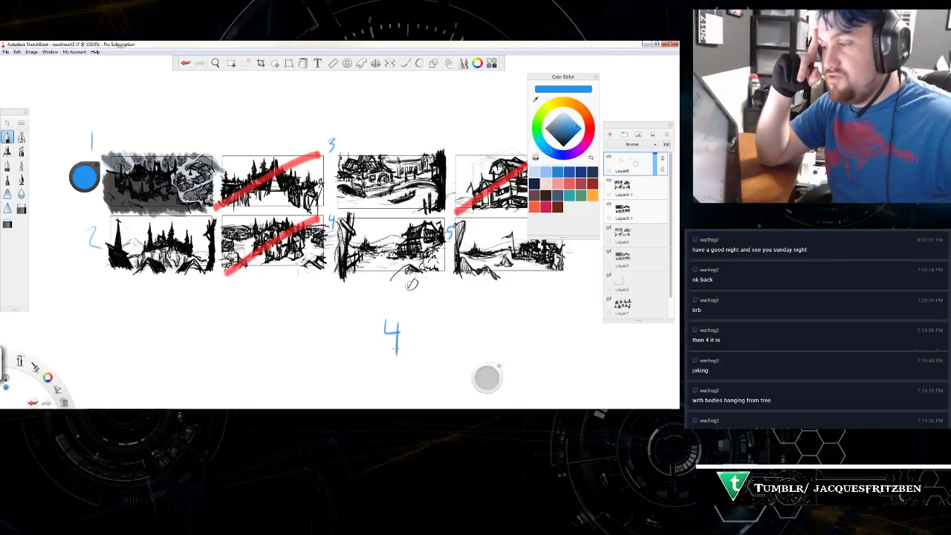
{"action": "left_click_drag", "start_coordinate": [263, 336], "coordinate": [291, 350]}
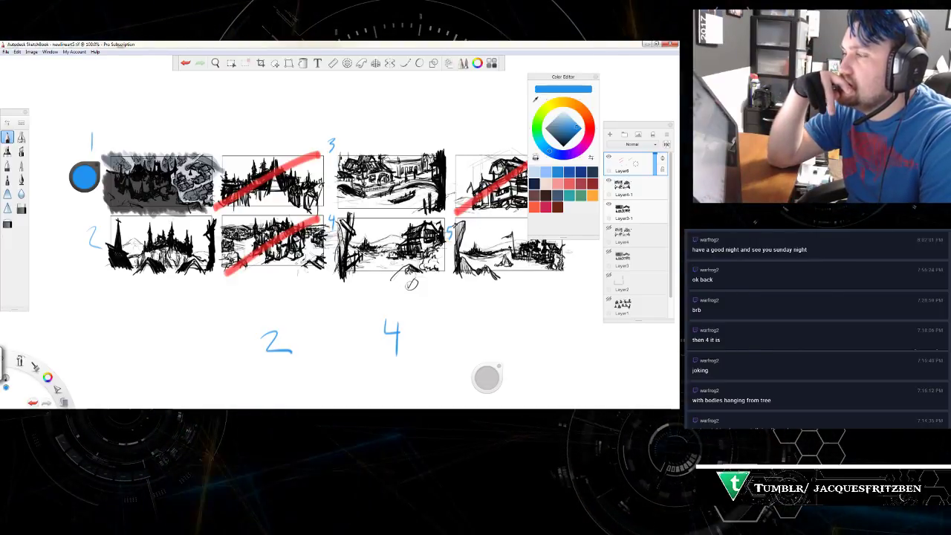
{"action": "mouse_move", "coordinate": [286, 308]}
{"action": "left_mouse_down"}
{"action": "mouse_move", "coordinate": [251, 356]}
{"action": "mouse_move", "coordinate": [296, 328]}
{"action": "left_mouse_up"}
{"action": "left_click_drag", "start_coordinate": [407, 301], "coordinate": [368, 303]}
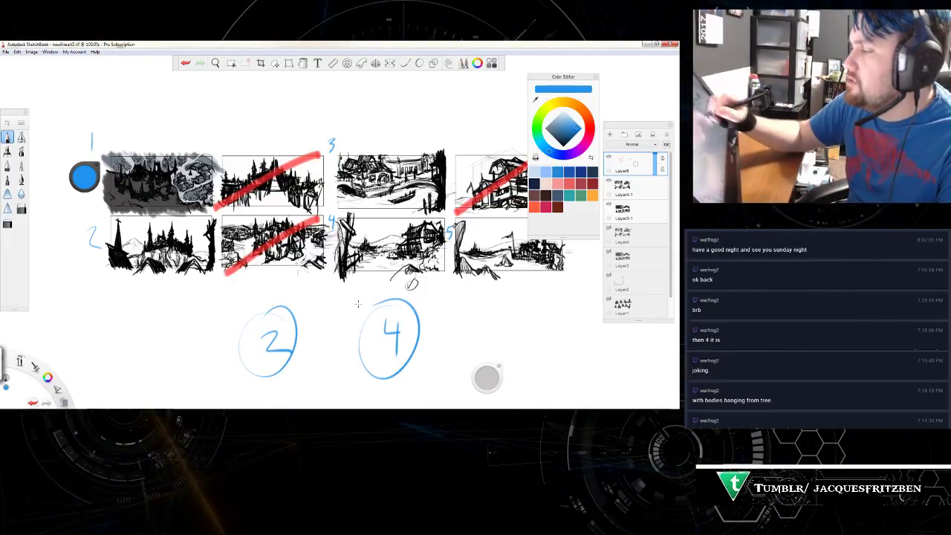